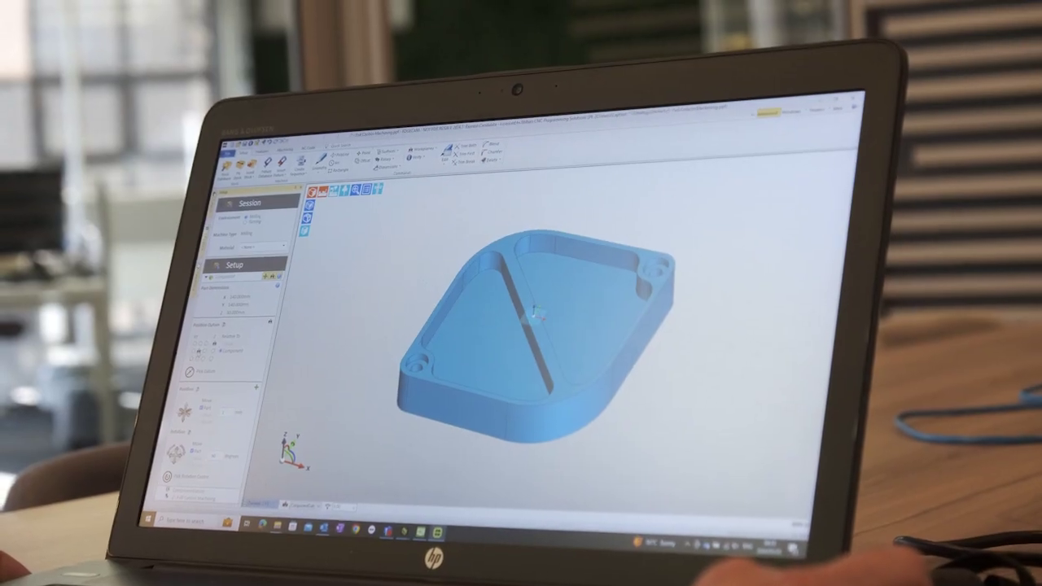
Zoom and orbit the part to see it from another angle
{"action": "scroll", "coordinate": [537, 333], "scroll_direction": "down", "scroll_amount": 3}
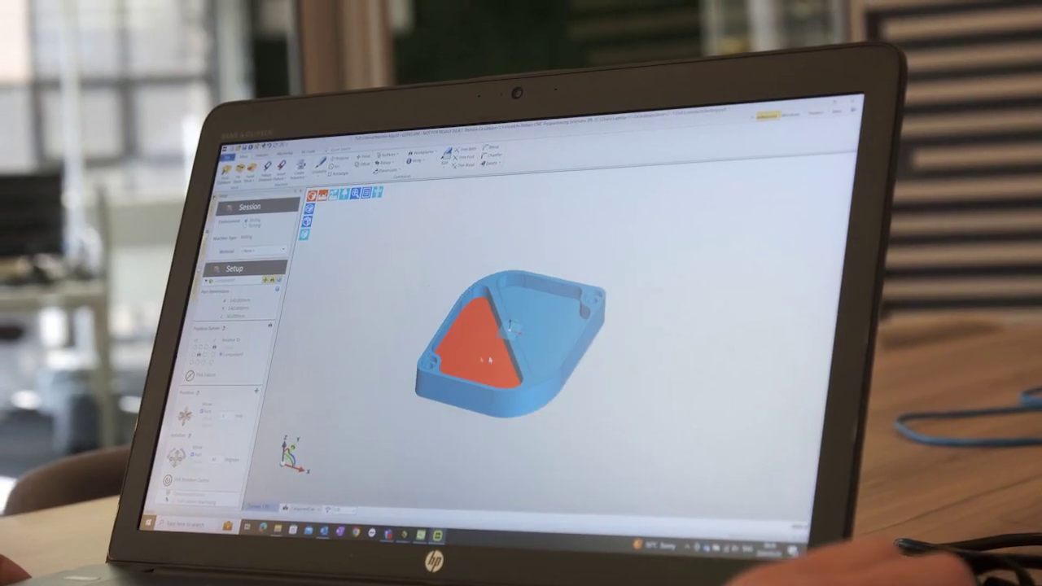
{"action": "middle_click_drag", "start_coordinate": [505, 346], "coordinate": [545, 338]}
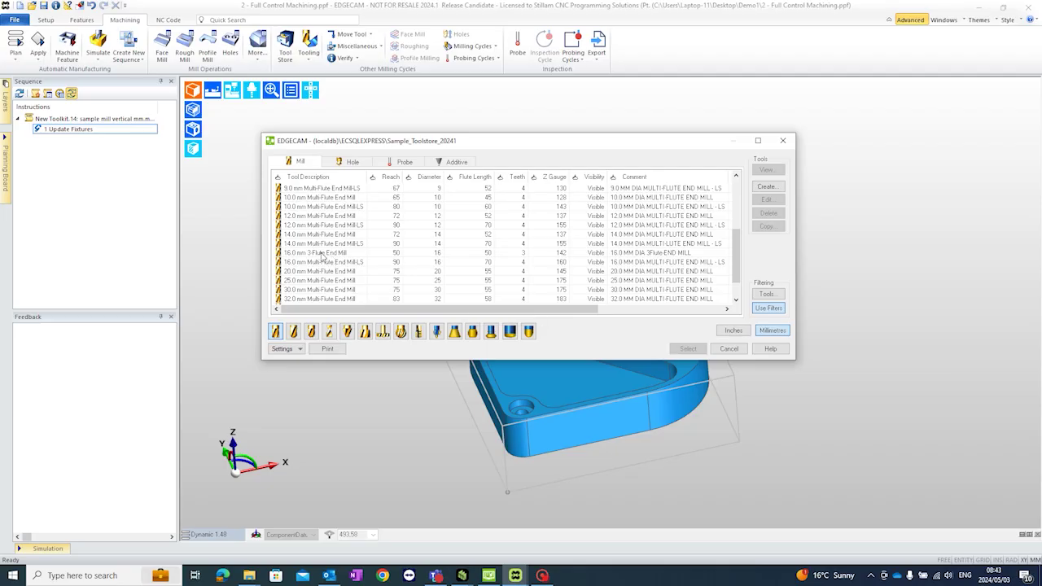
Load the 12.0 mm Multi-Flute End Mill as T1 with coolant and through coolant off
{"action": "left_click", "coordinate": [322, 218]}
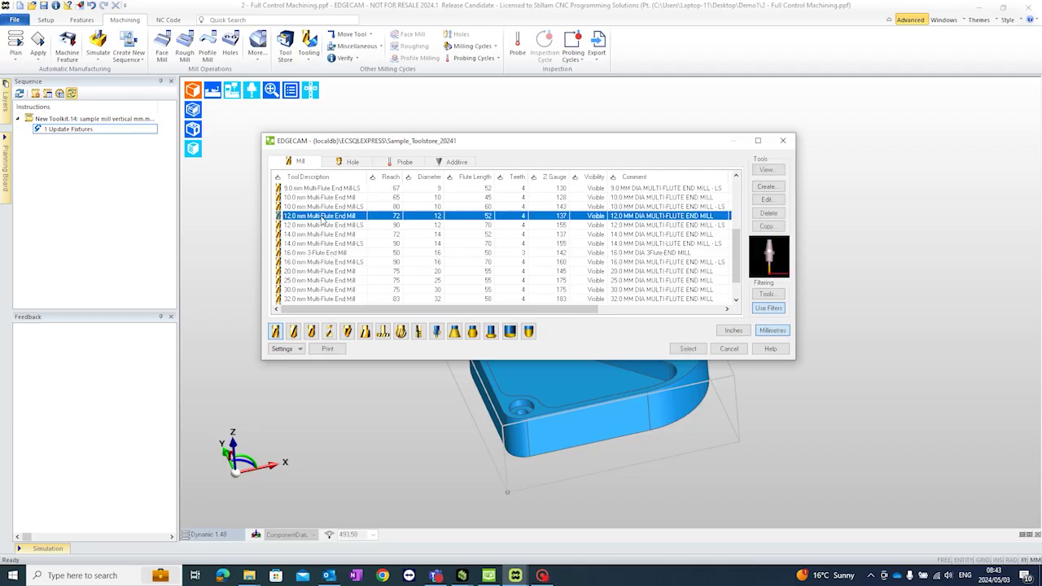
{"action": "left_click", "coordinate": [689, 348]}
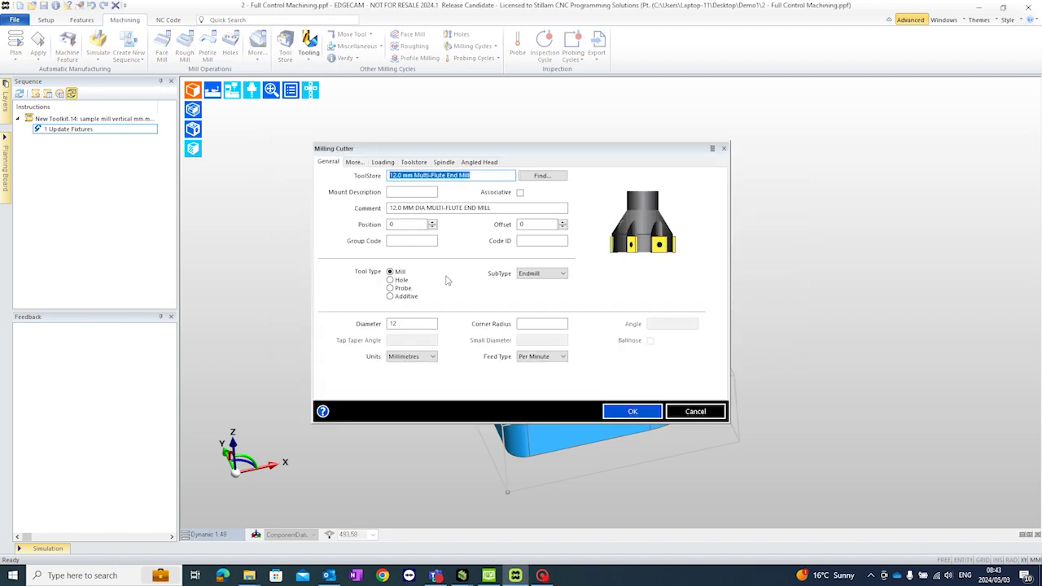
{"action": "left_click", "coordinate": [429, 226]}
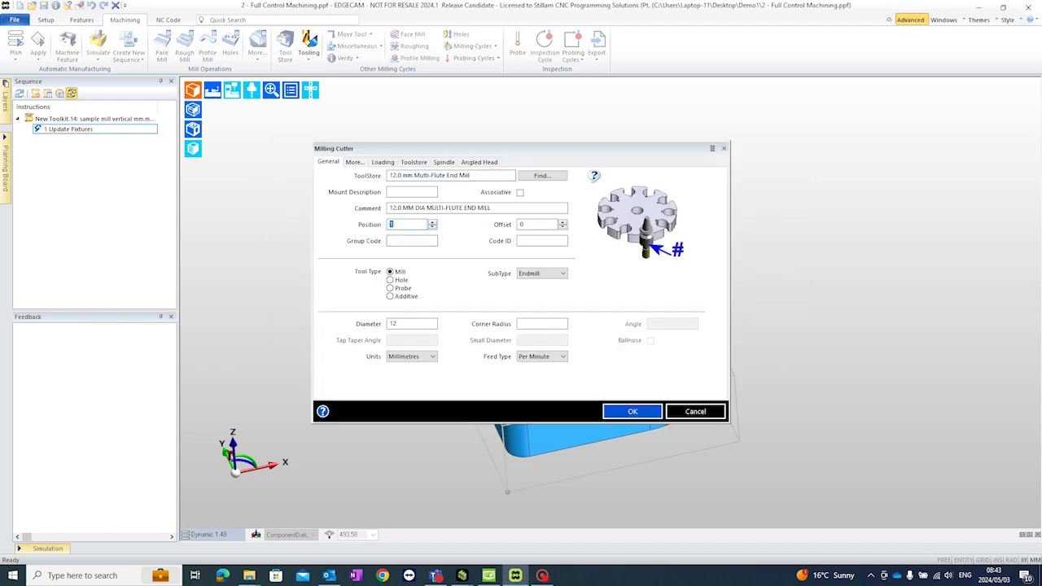
{"action": "left_click", "coordinate": [444, 163]}
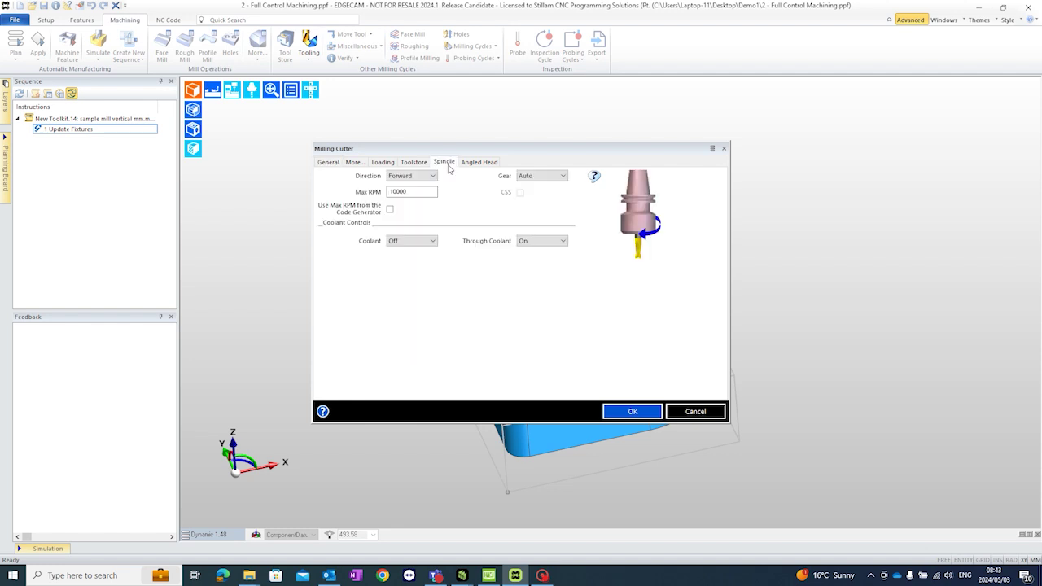
{"action": "left_click", "coordinate": [432, 242]}
{"action": "left_click", "coordinate": [429, 249]}
{"action": "left_click", "coordinate": [564, 244]}
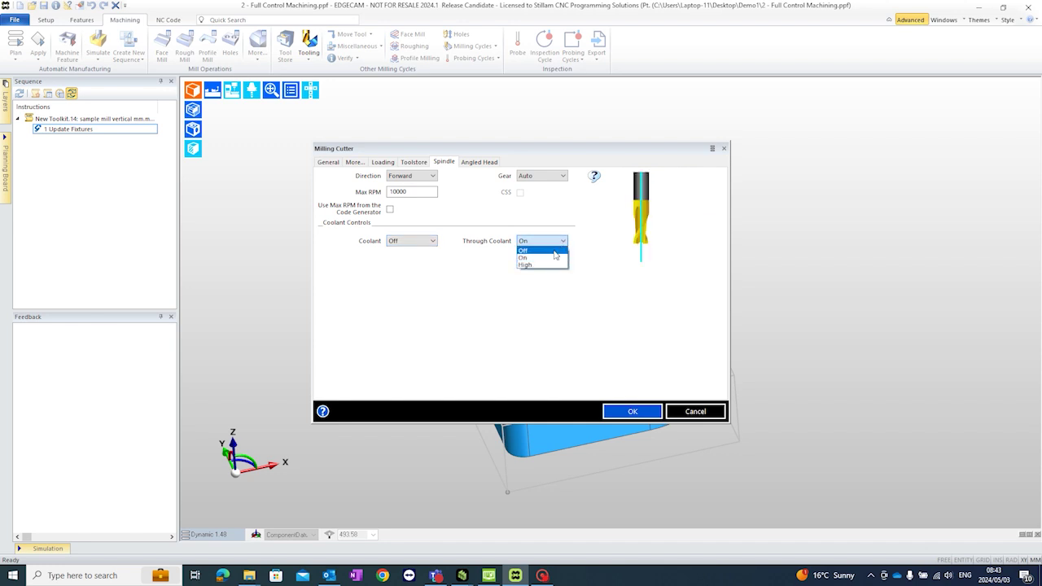
{"action": "left_click", "coordinate": [557, 251]}
{"action": "left_click", "coordinate": [625, 413]}
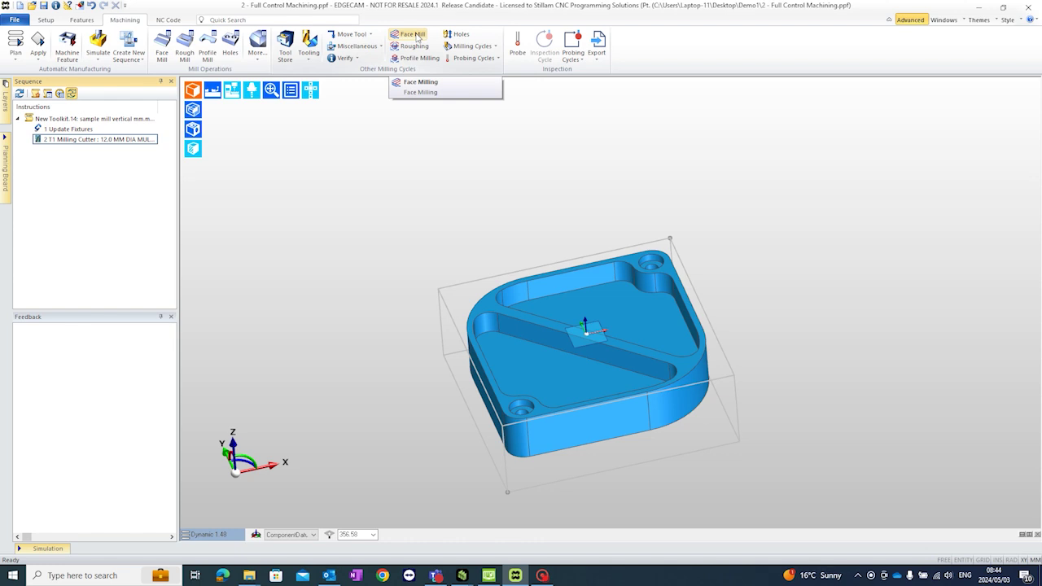
Start a Roughing cycle using the Waveform strategy with an offset of 0.5
{"action": "left_click", "coordinate": [414, 46]}
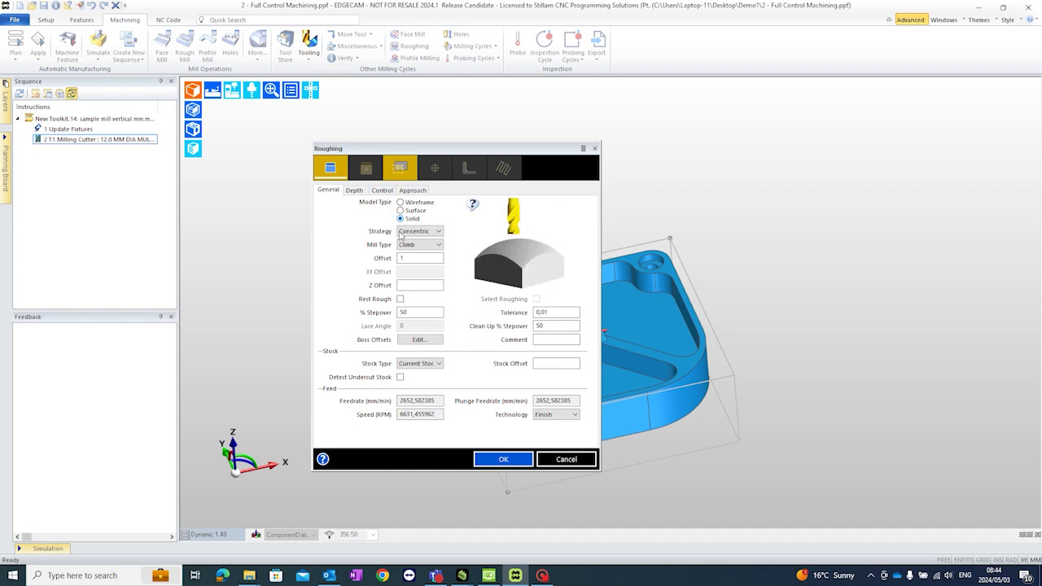
{"action": "left_click", "coordinate": [436, 232]}
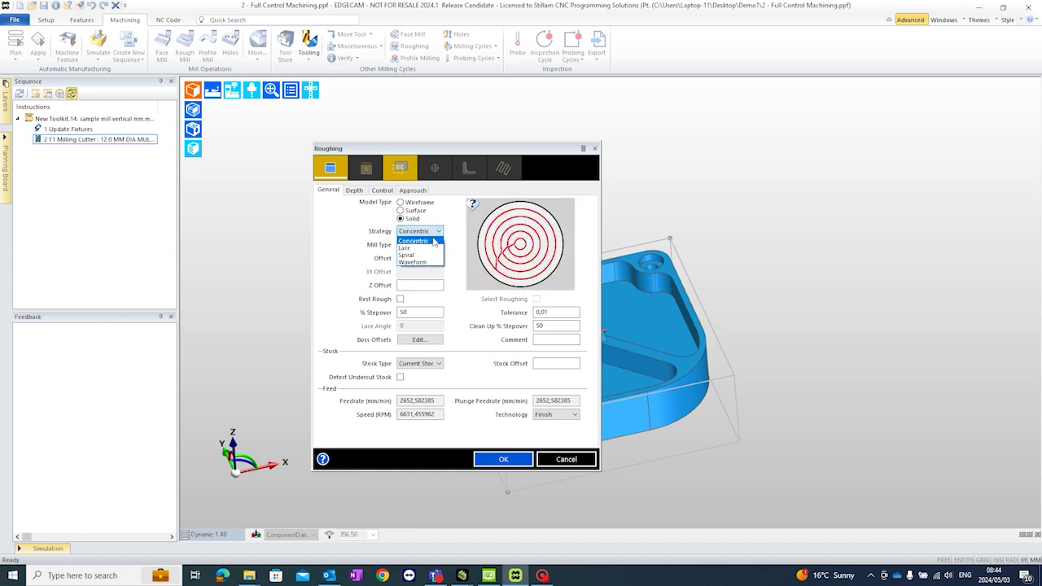
{"action": "left_click", "coordinate": [412, 262]}
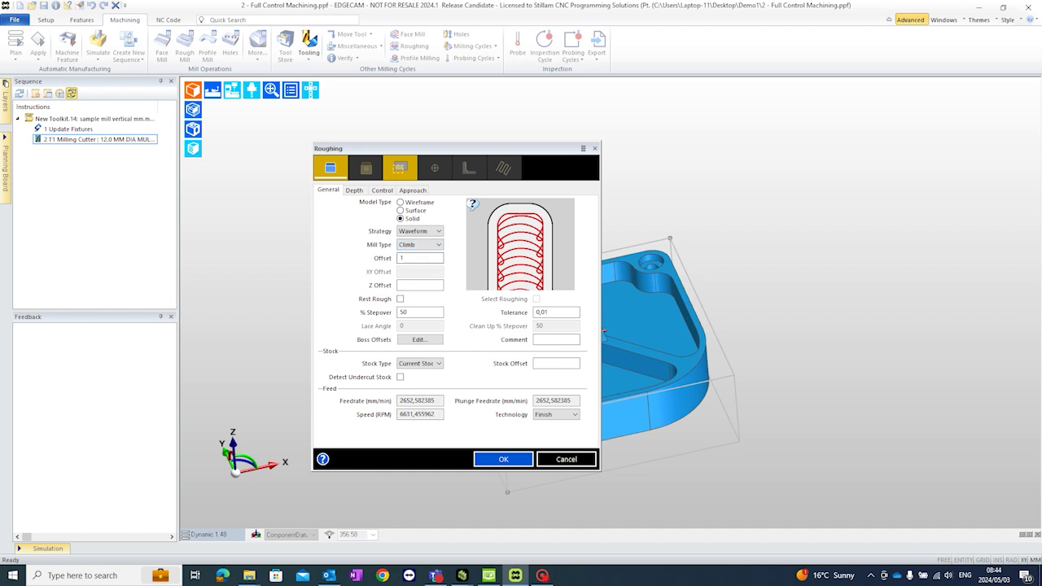
{"action": "left_click", "coordinate": [398, 258]}
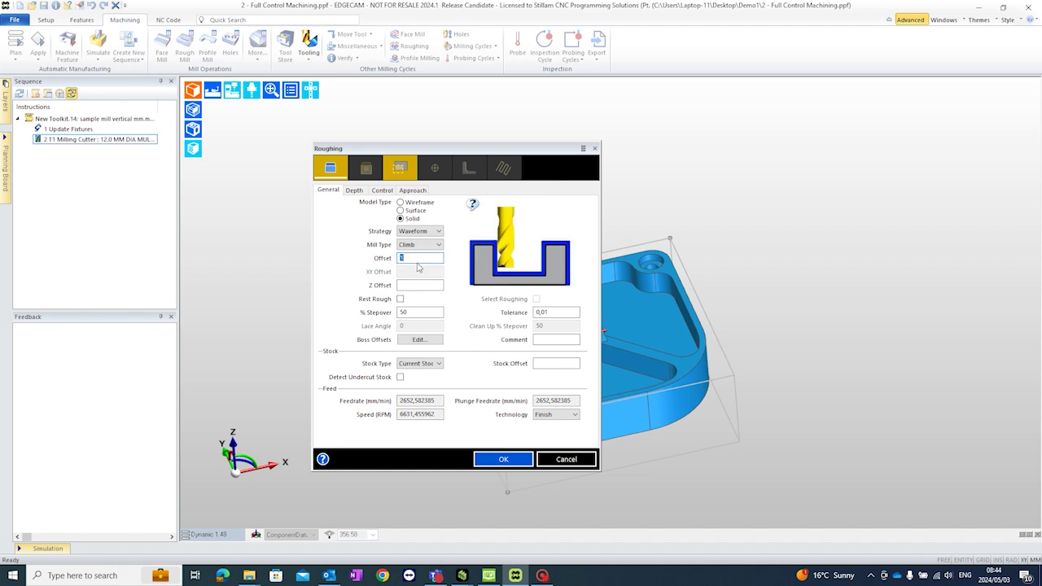
{"action": "type", "text": "0.5"}
{"action": "mouse_move", "coordinate": [476, 281]}
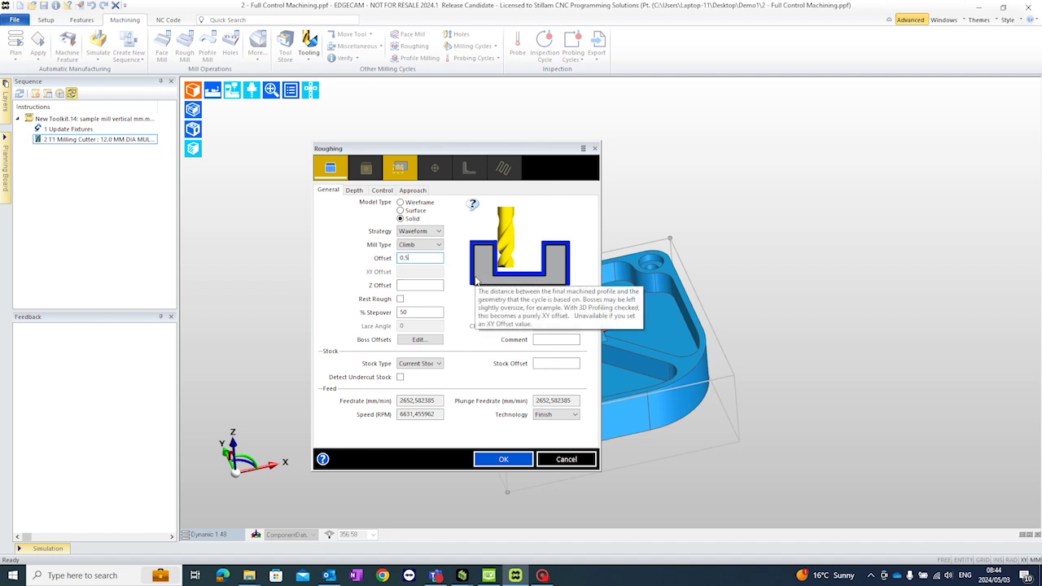
Commit the 0.5 offset and keep the current stock as the stock type
{"action": "left_click", "coordinate": [419, 312]}
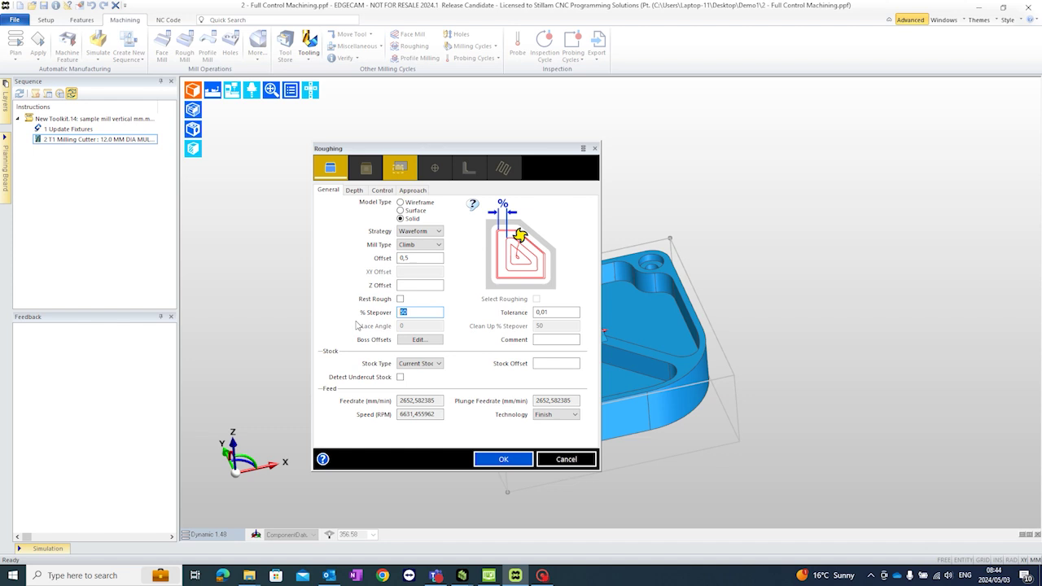
{"action": "left_click", "coordinate": [557, 312]}
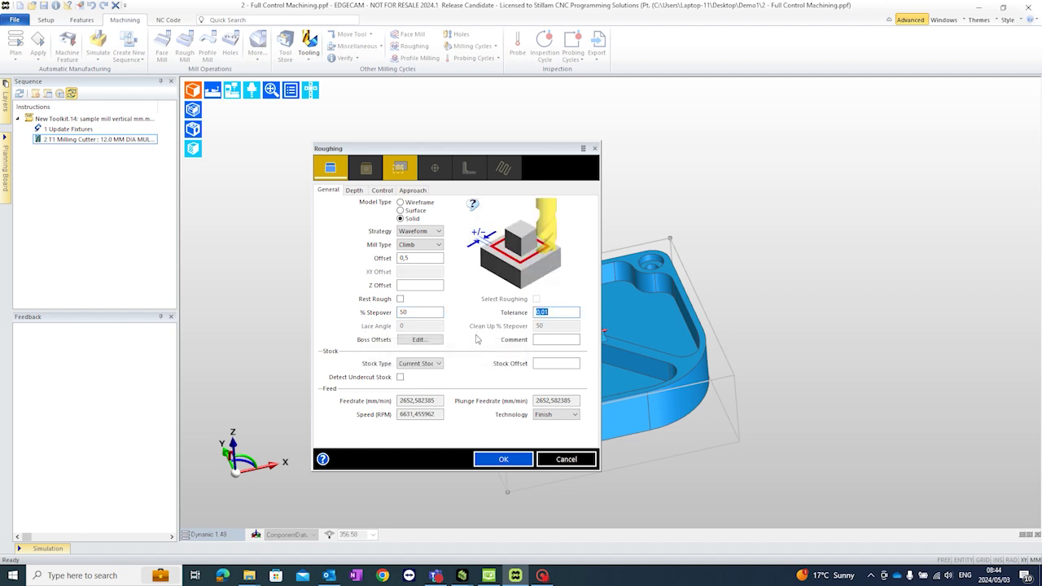
{"action": "left_click", "coordinate": [438, 364]}
{"action": "left_click", "coordinate": [440, 367]}
Set technology to None, feedrate 1500 and plunge feedrate 1000, and edit the speed
{"action": "left_click", "coordinate": [417, 401]}
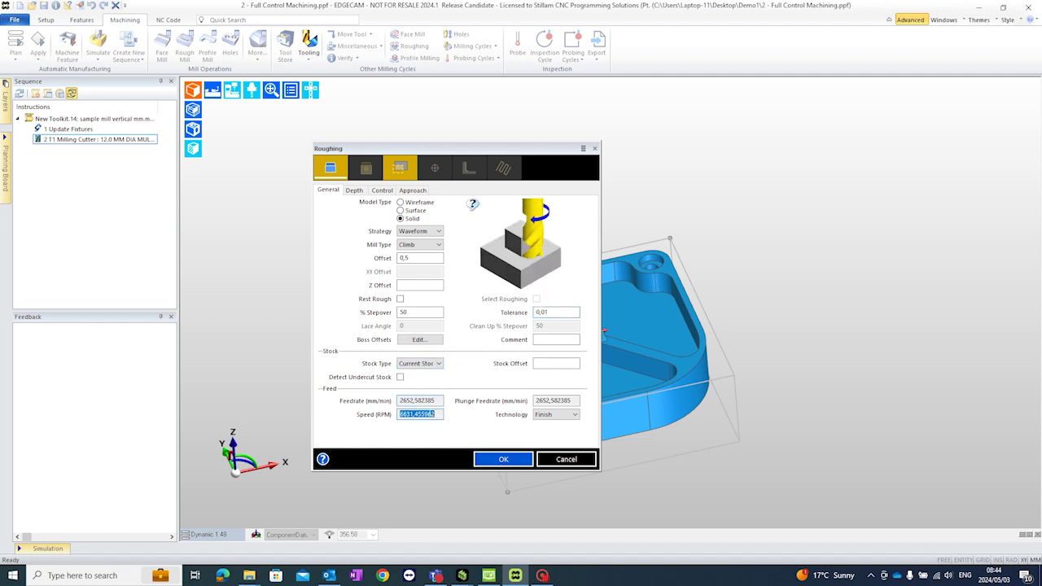
{"action": "left_click", "coordinate": [574, 419]}
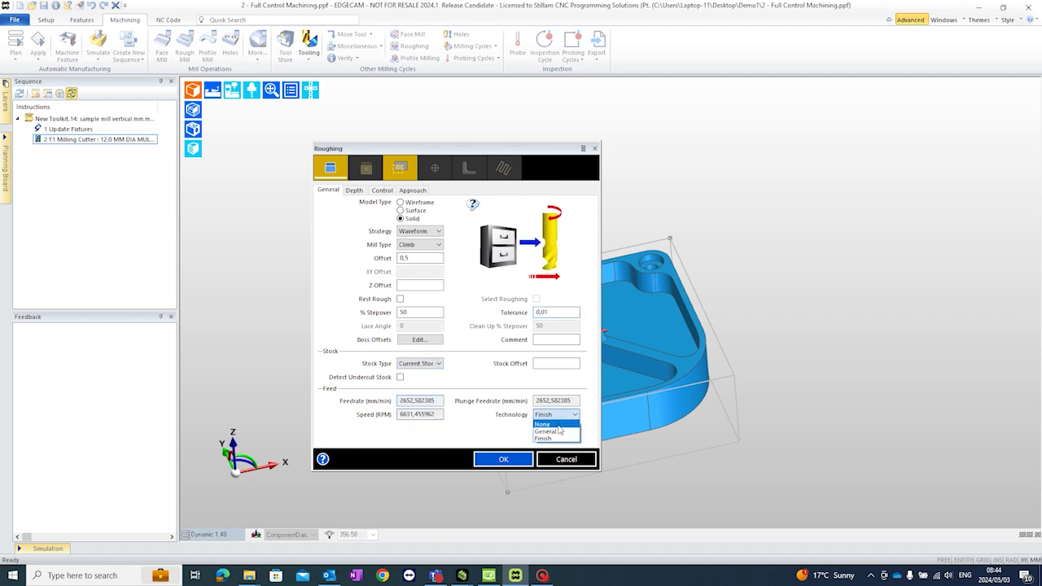
{"action": "left_click", "coordinate": [559, 425]}
{"action": "key", "text": "shift+Tab"}
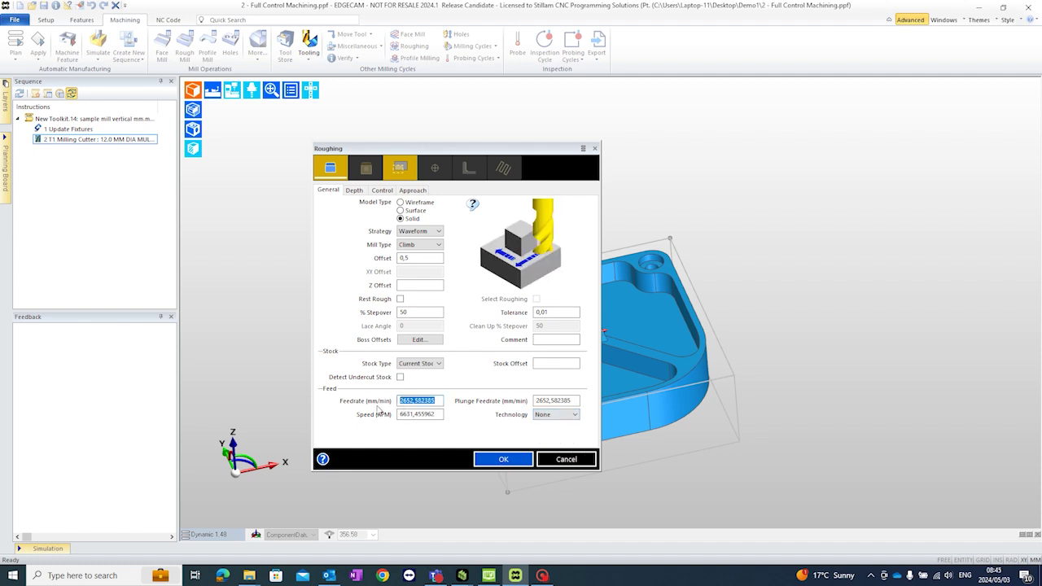
{"action": "type", "text": "1500"}
{"action": "key", "text": "Tab"}
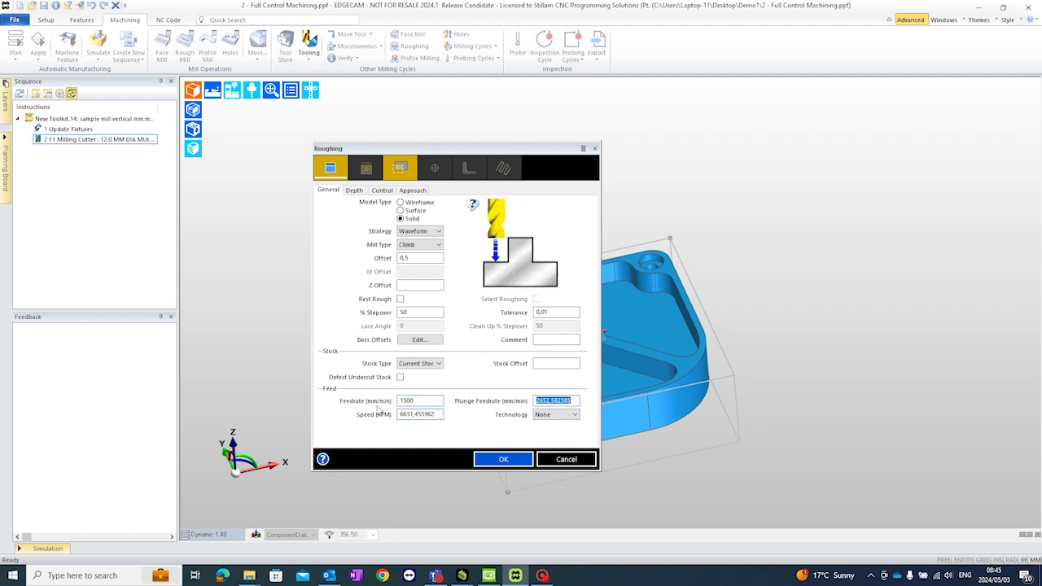
{"action": "type", "text": "1000"}
{"action": "key", "text": "Tab"}
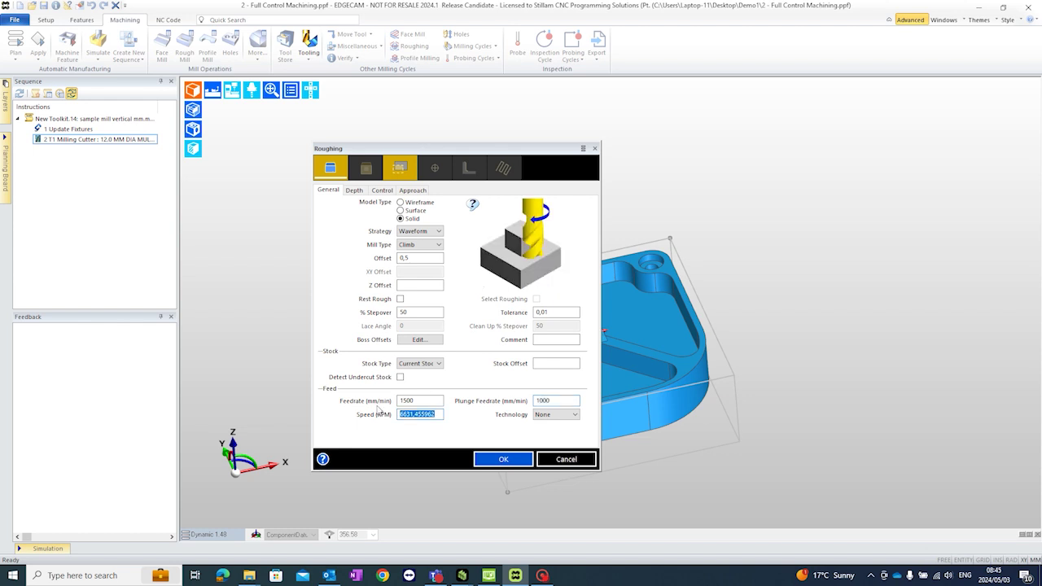
{"action": "type", "text": "5"}
{"action": "left_click", "coordinate": [354, 190]}
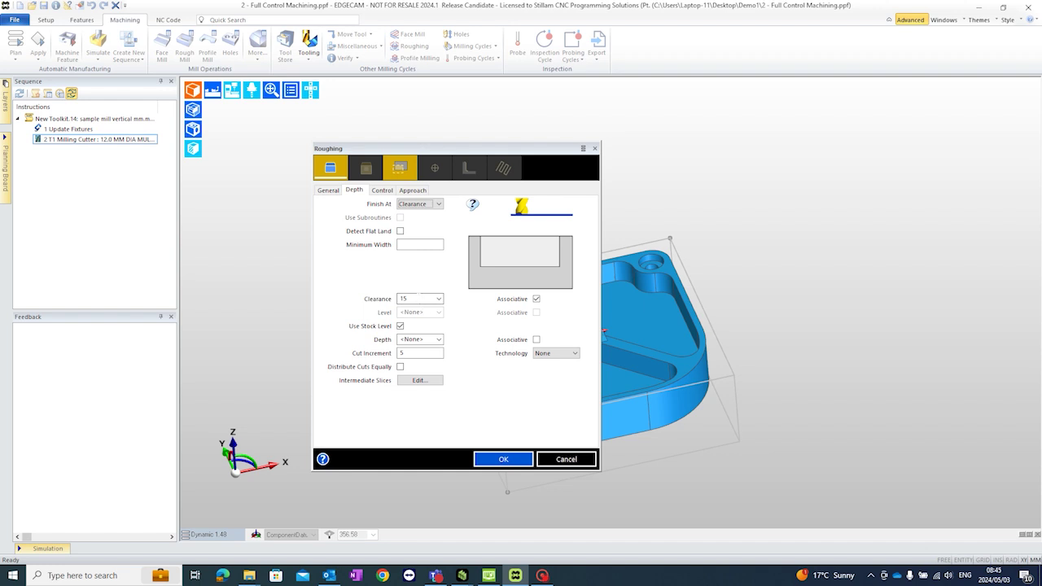
Make the roughing depth associative with a cut increment of 10 and accept the cycle
{"action": "left_click", "coordinate": [415, 298]}
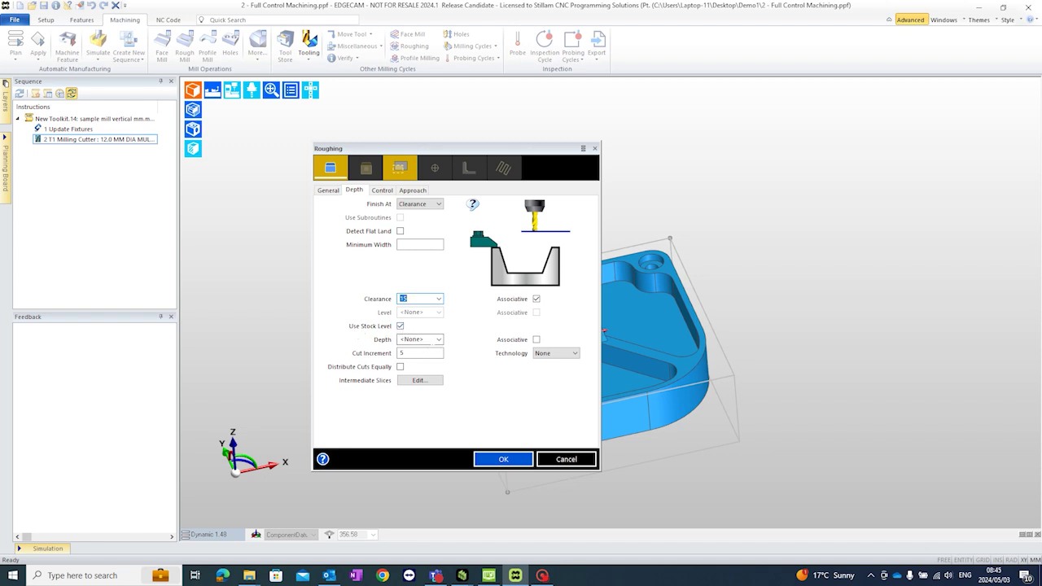
{"action": "left_click", "coordinate": [536, 340]}
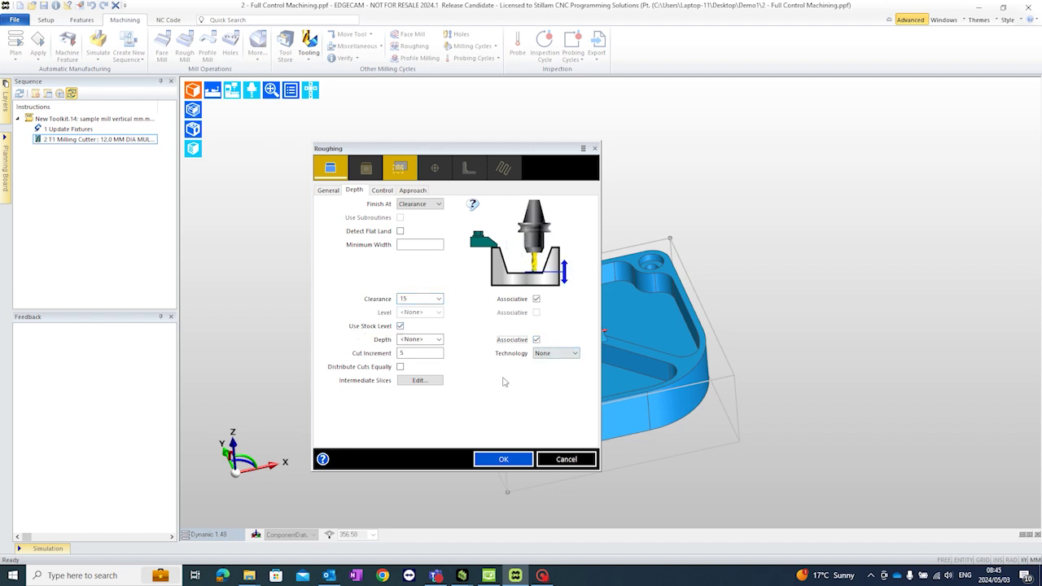
{"action": "left_click", "coordinate": [419, 353]}
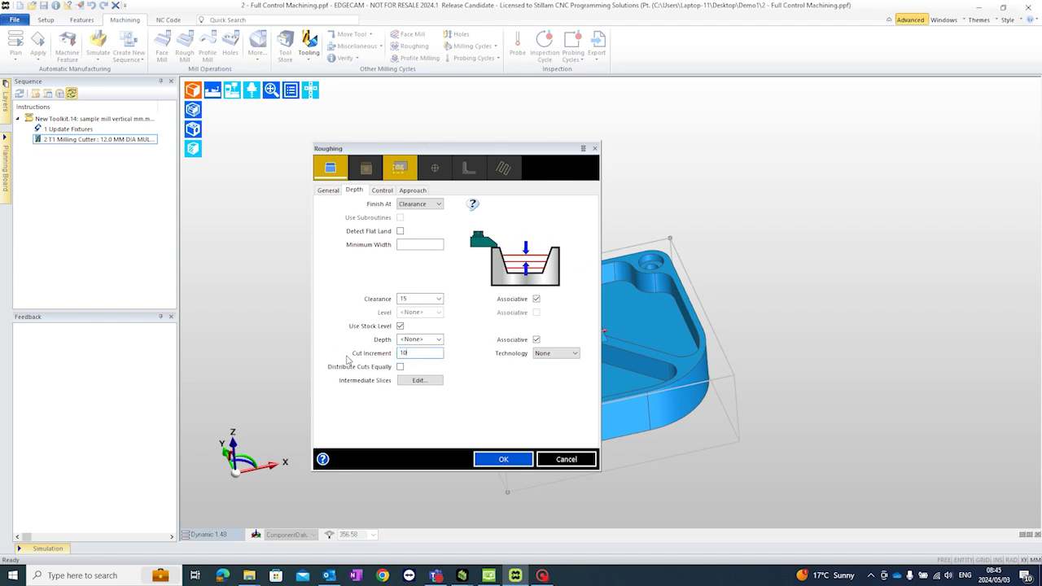
{"action": "type", "text": "10"}
{"action": "left_click", "coordinate": [382, 190]}
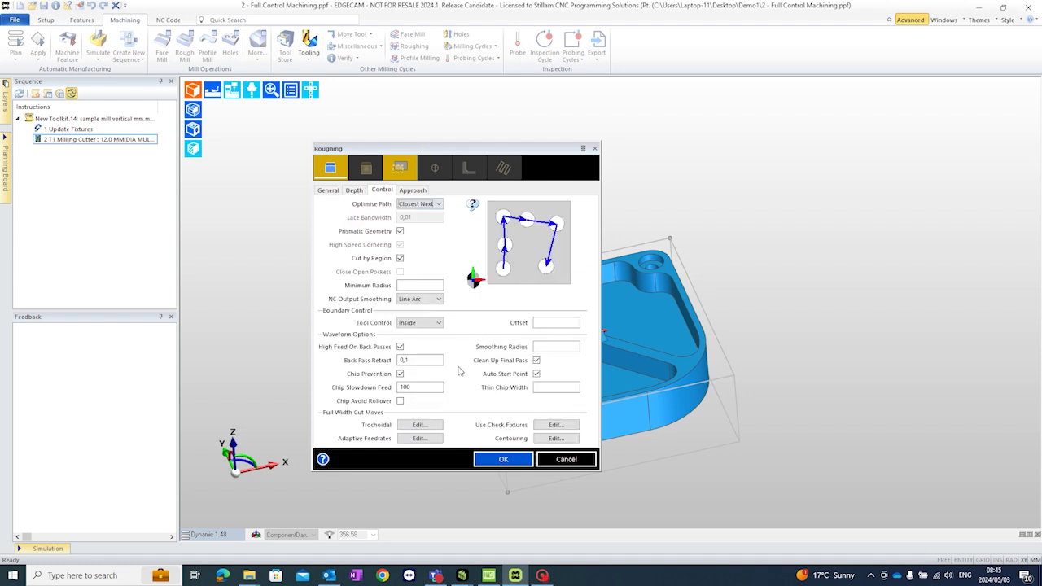
{"action": "left_click", "coordinate": [483, 463]}
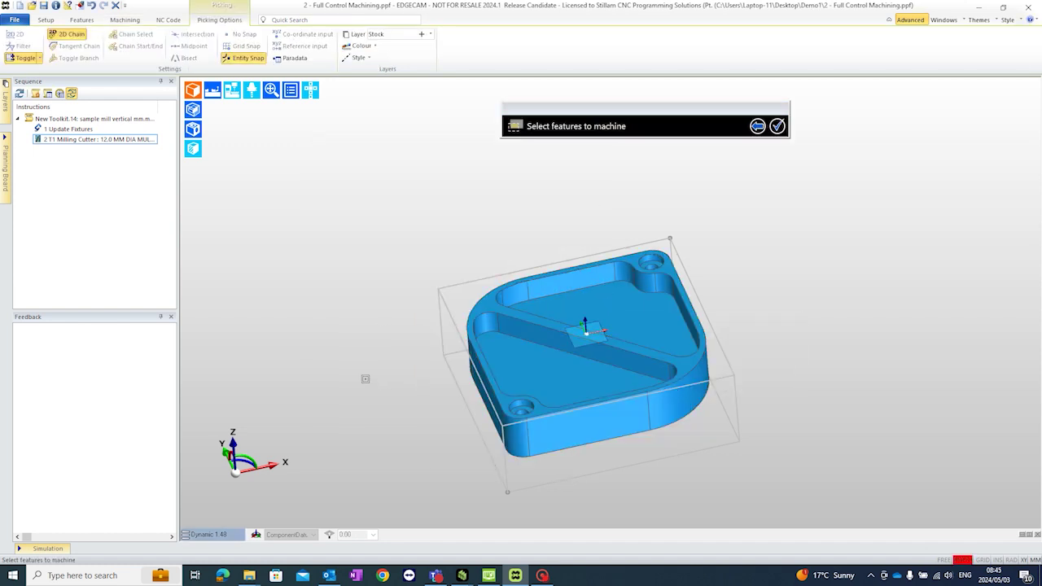
Pick the part's features to generate the Waveform roughing toolpaths and inspect them
{"action": "left_click", "coordinate": [531, 350]}
{"action": "right_click", "coordinate": [334, 213]}
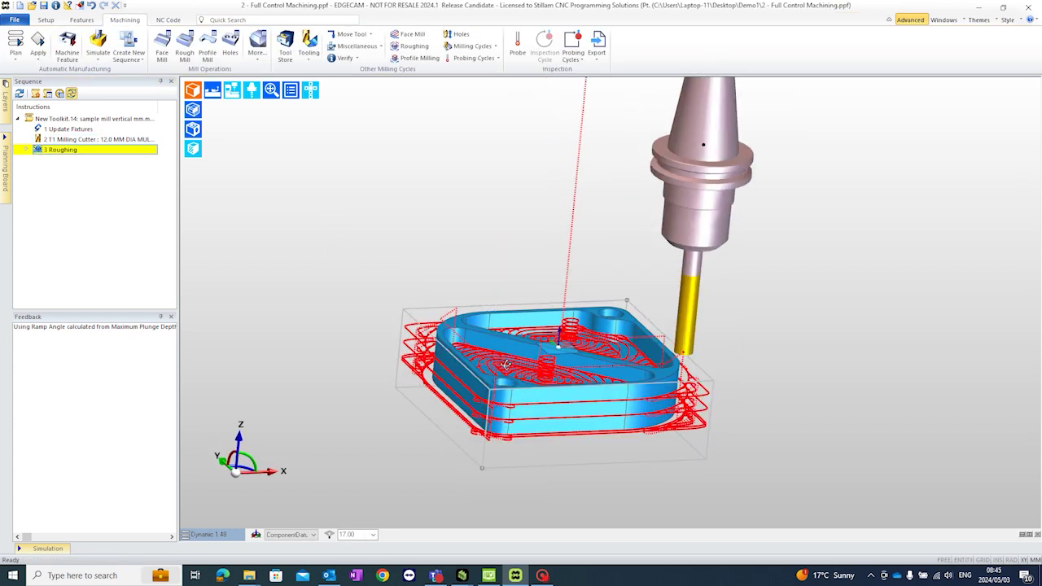
{"action": "middle_click_drag", "start_coordinate": [507, 366], "coordinate": [523, 305]}
{"action": "left_click", "coordinate": [348, 223]}
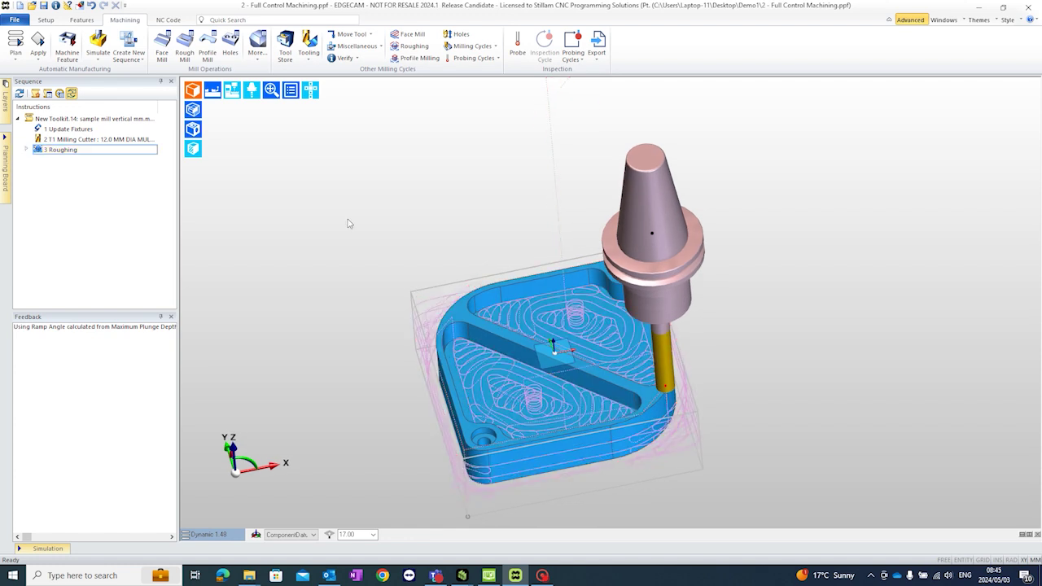
{"action": "left_click", "coordinate": [97, 45]}
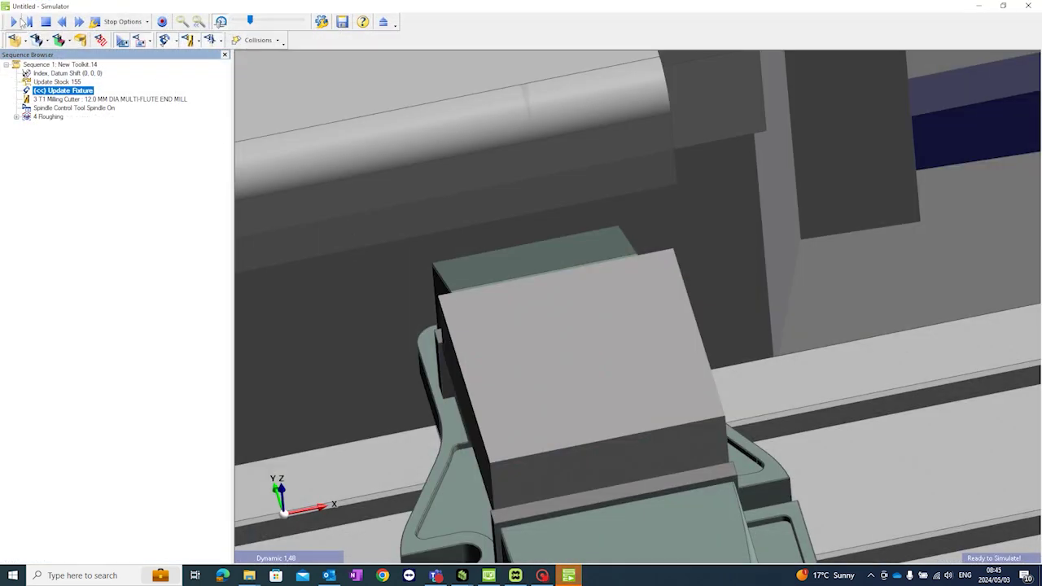
Play the roughing simulation at higher speed and view it from the vise side
{"action": "left_click", "coordinate": [12, 22]}
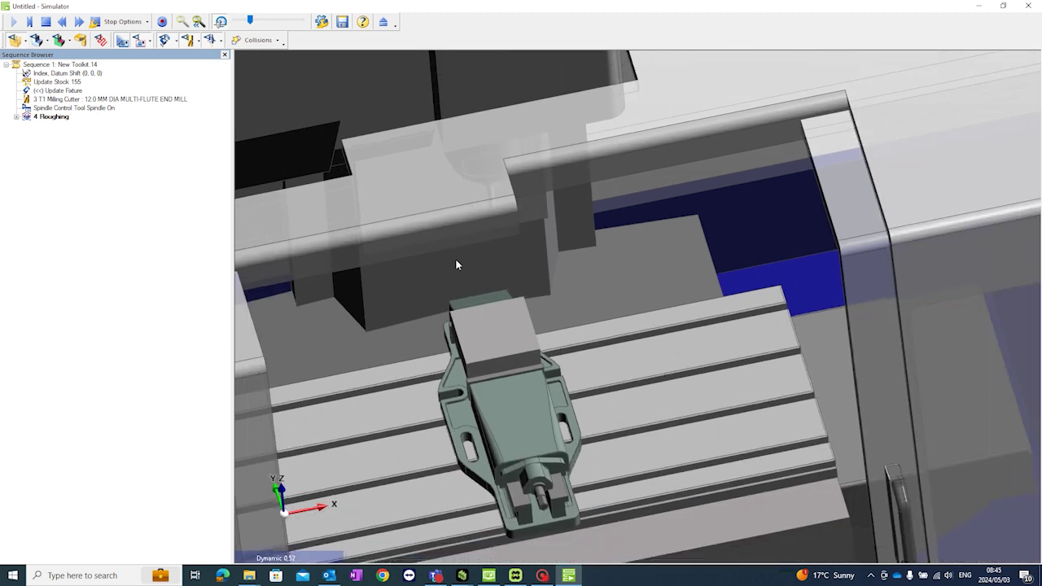
{"action": "left_click_drag", "start_coordinate": [250, 20], "coordinate": [284, 29]}
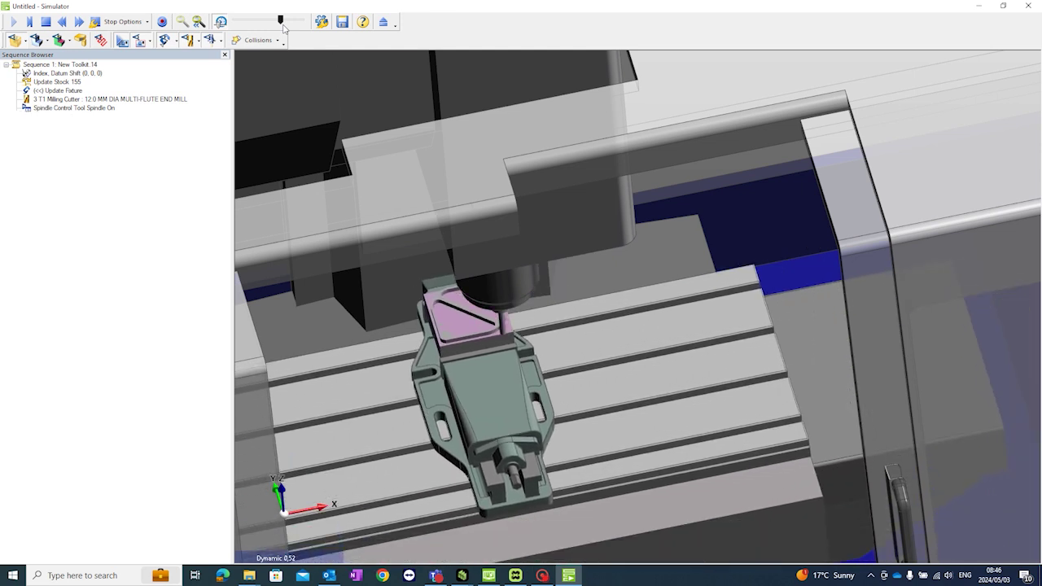
{"action": "middle_click_drag", "start_coordinate": [455, 329], "coordinate": [504, 303]}
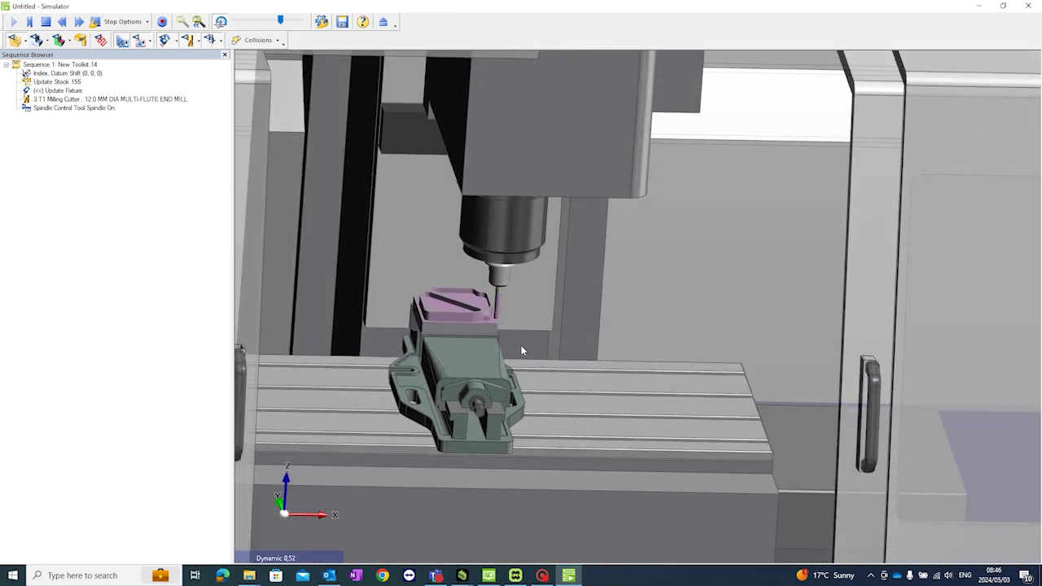
{"action": "scroll", "coordinate": [489, 345], "scroll_direction": "up", "scroll_amount": 3}
{"action": "scroll", "coordinate": [481, 346], "scroll_direction": "up", "scroll_amount": 2}
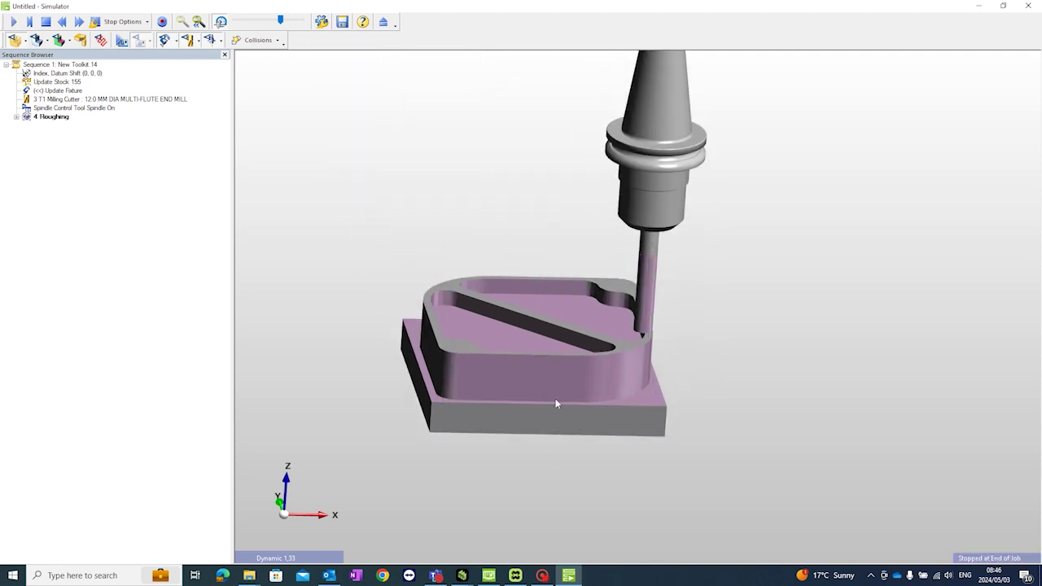
Reopen the 3 Roughing operation and change its depth to -20
{"action": "left_click", "coordinate": [383, 22]}
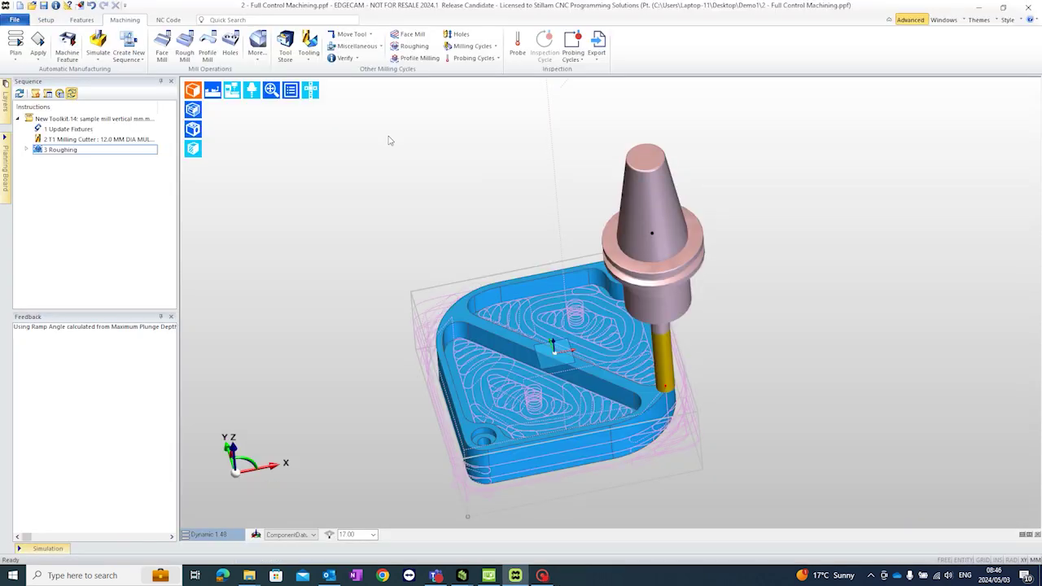
{"action": "left_click", "coordinate": [74, 154]}
{"action": "double_click", "coordinate": [73, 152]}
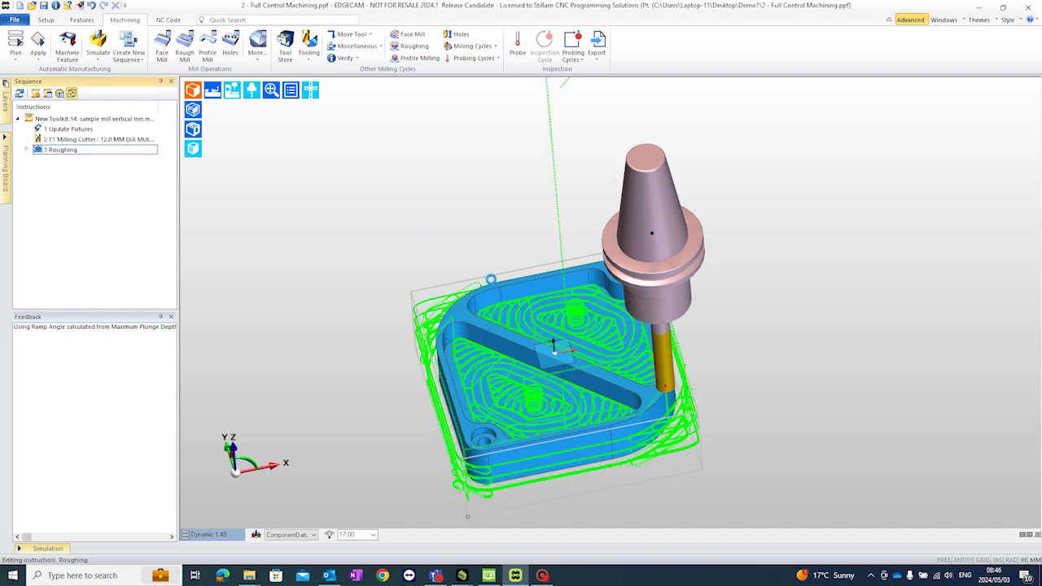
{"action": "left_click", "coordinate": [355, 191]}
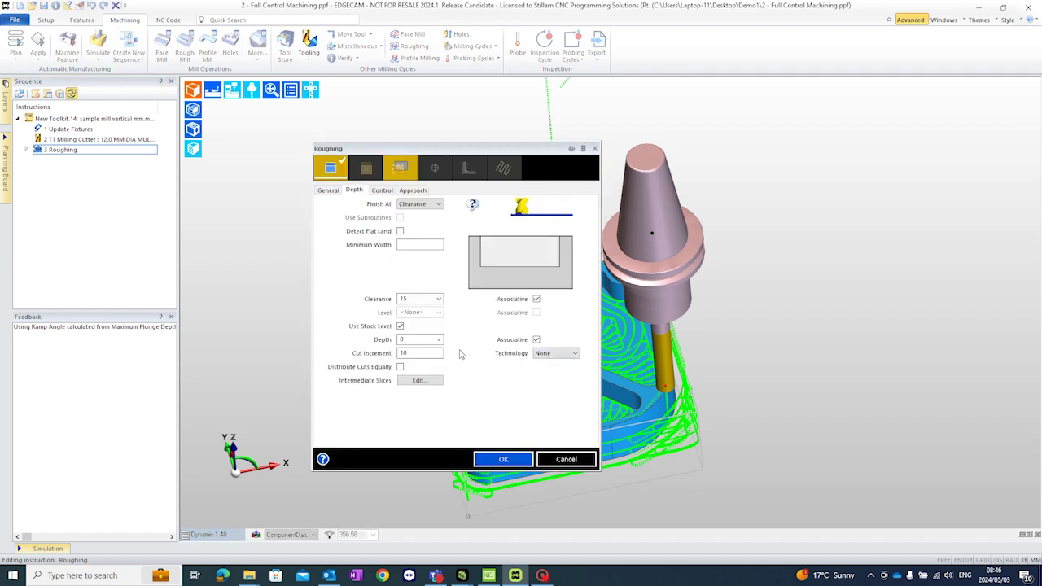
{"action": "left_click", "coordinate": [419, 342]}
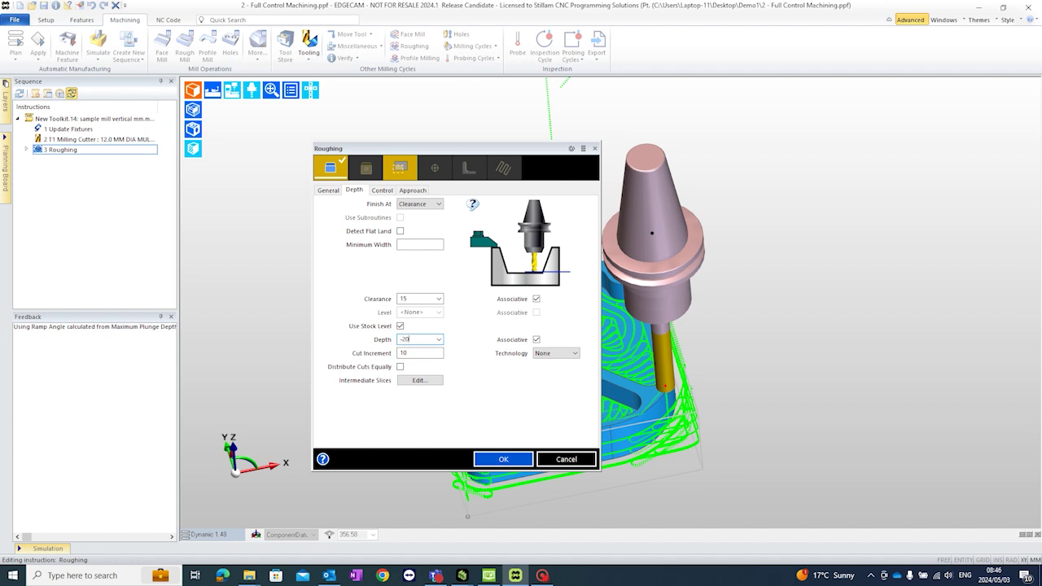
{"action": "left_click", "coordinate": [505, 459]}
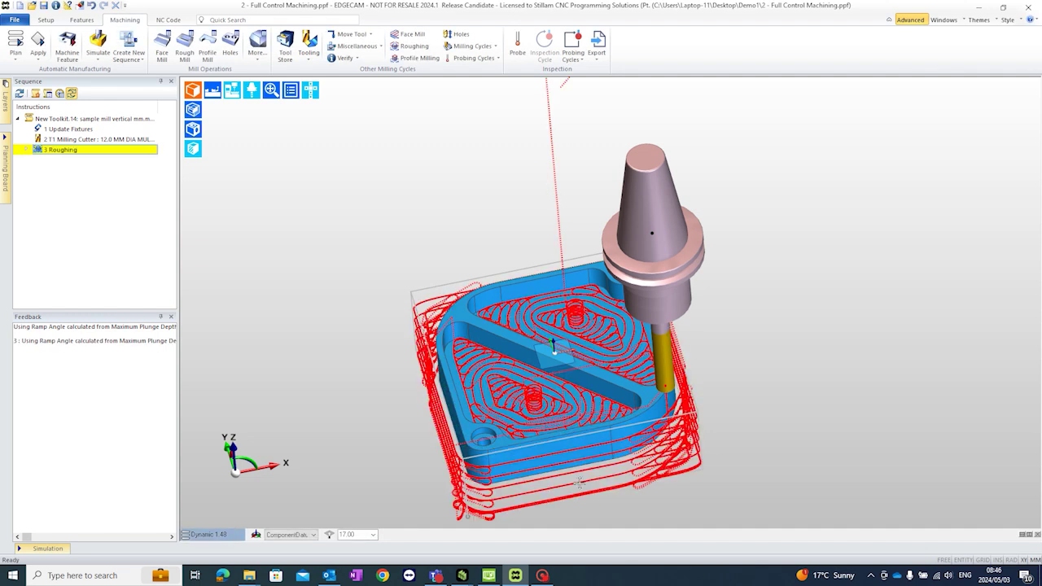
{"action": "left_click", "coordinate": [87, 169]}
{"action": "double_click", "coordinate": [83, 130]}
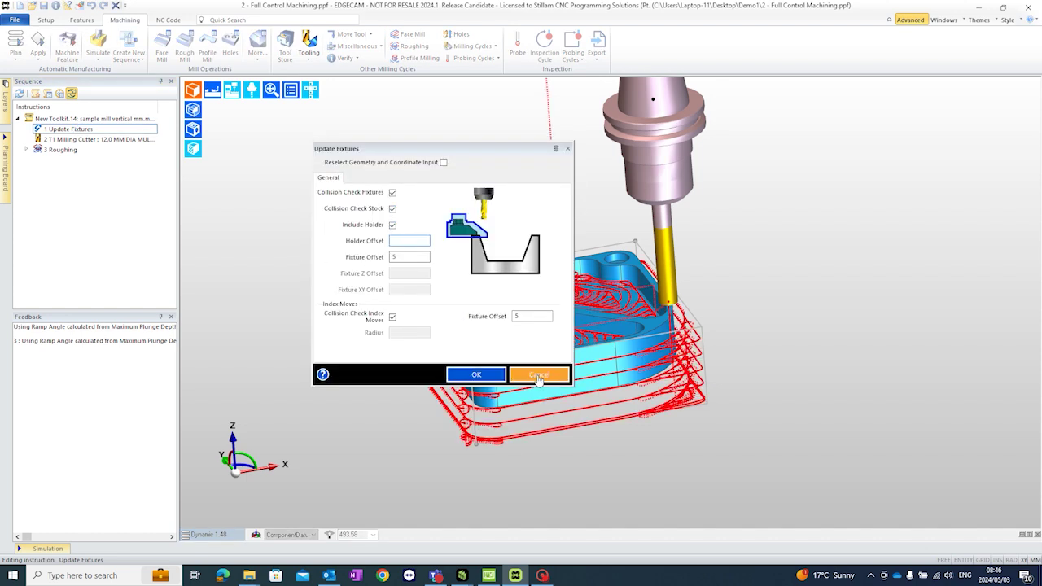
{"action": "left_click", "coordinate": [536, 375]}
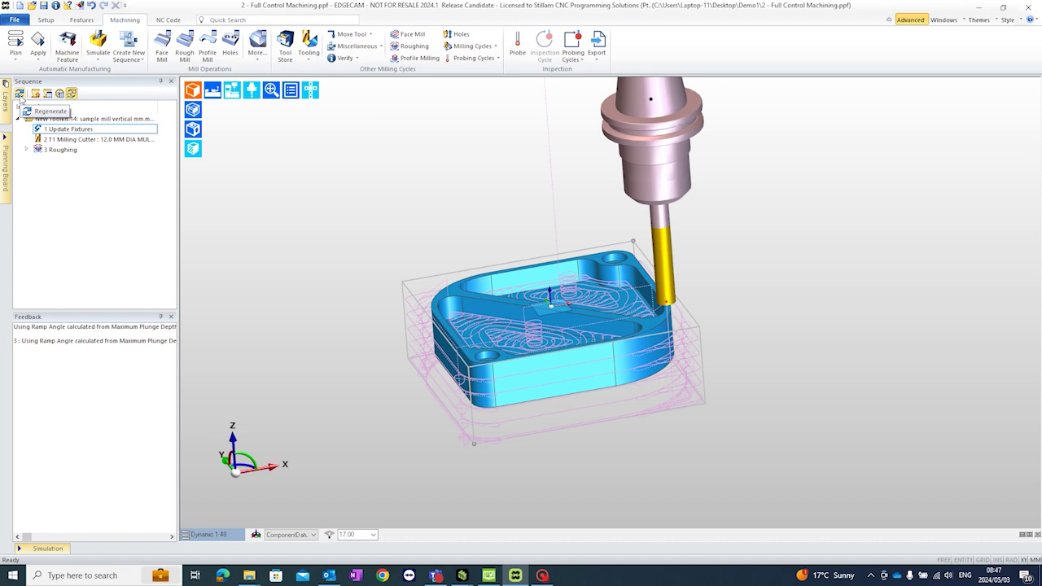
Regenerate the machining sequence and orbit around the part and fixture
{"action": "left_click", "coordinate": [19, 95]}
{"action": "scroll", "coordinate": [486, 380], "scroll_direction": "up", "scroll_amount": 2}
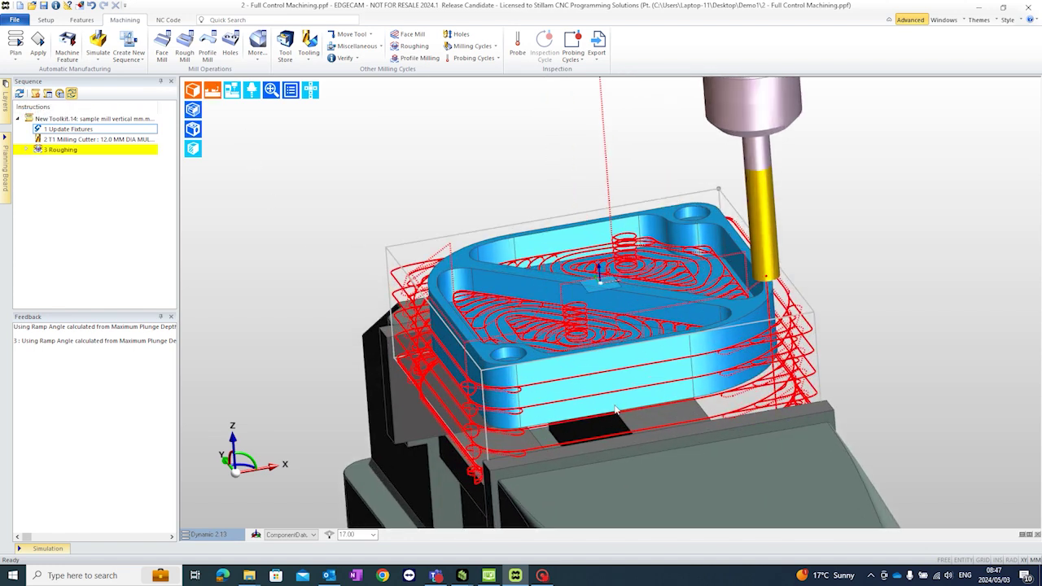
{"action": "middle_click_drag", "start_coordinate": [616, 409], "coordinate": [330, 209]}
Turn on Use Check Fixtures with a fixture offset of 5 for the 3 Roughing operation
{"action": "left_click", "coordinate": [65, 155]}
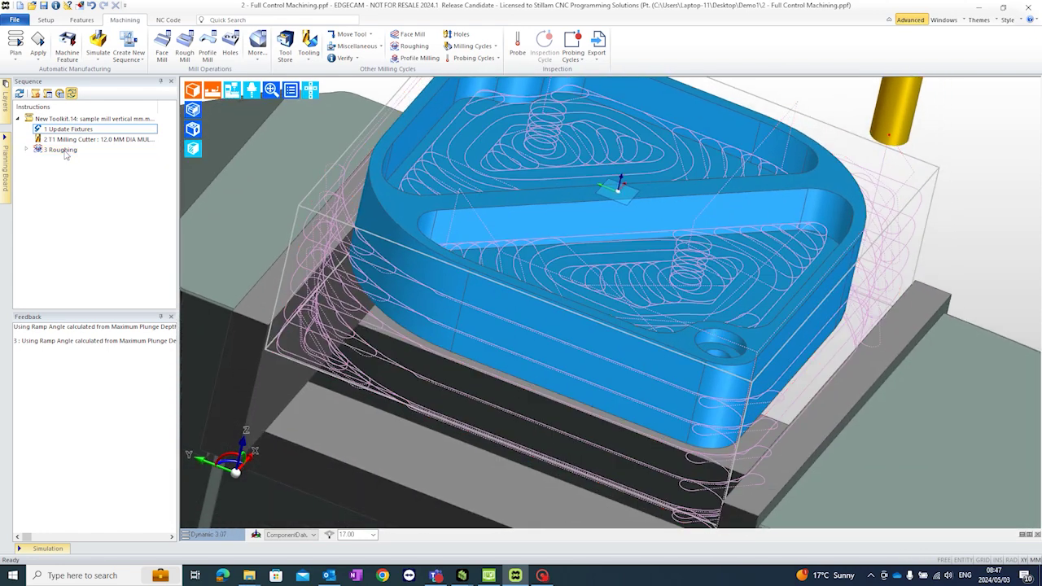
{"action": "double_click", "coordinate": [63, 150]}
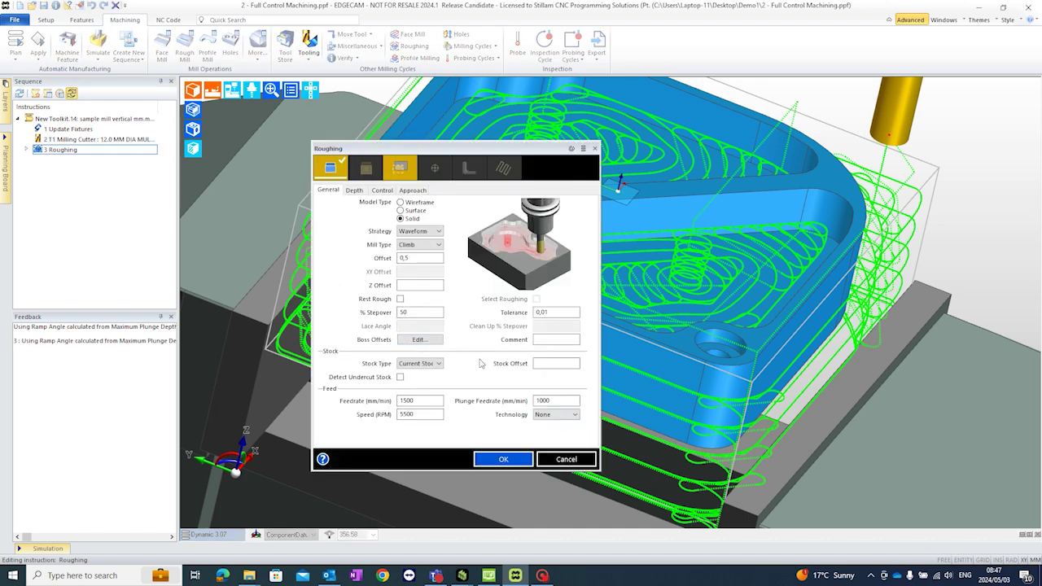
{"action": "left_click", "coordinate": [357, 191]}
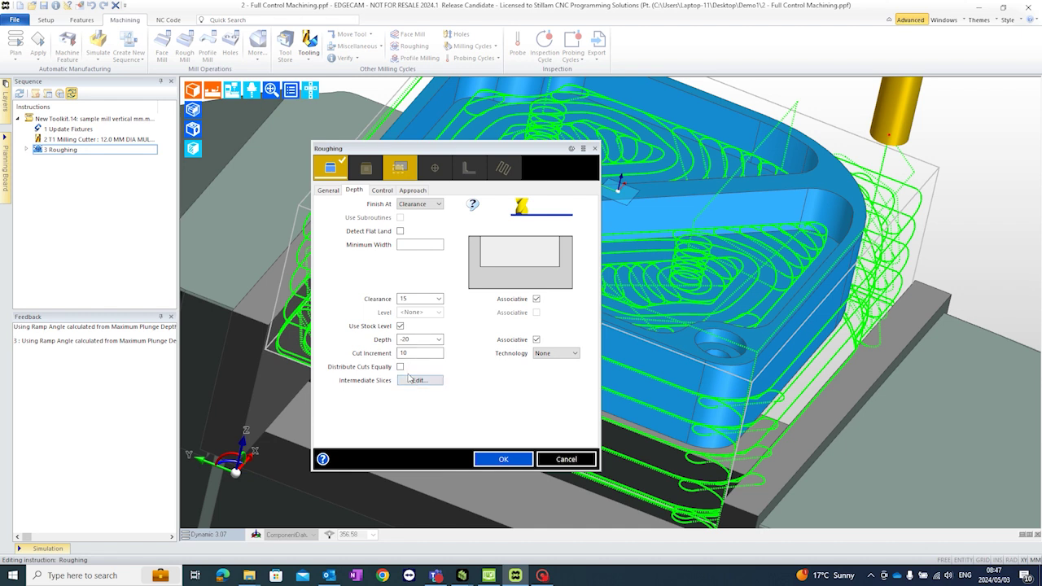
{"action": "left_click", "coordinate": [386, 192]}
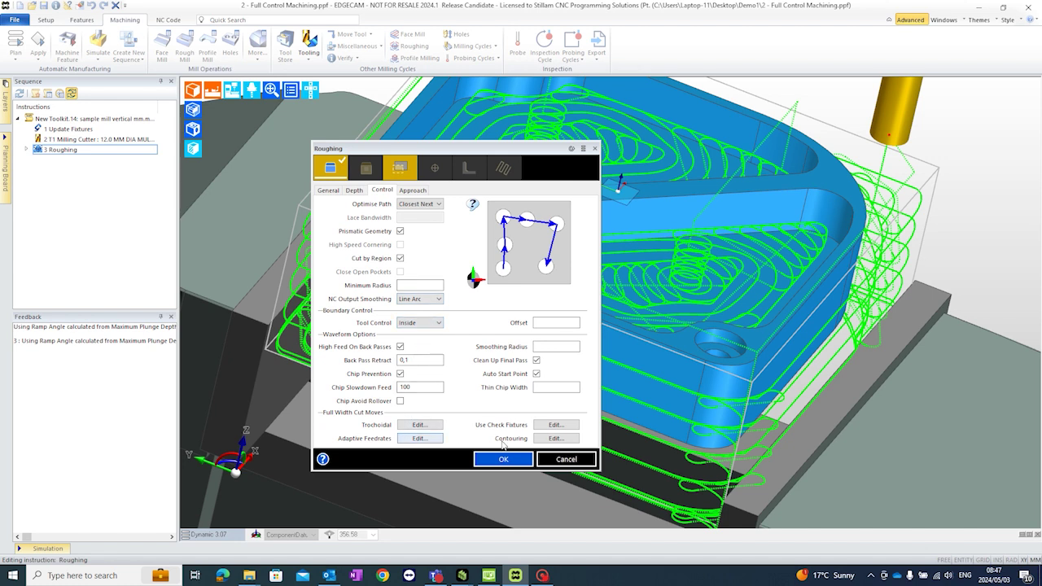
{"action": "left_click", "coordinate": [554, 426]}
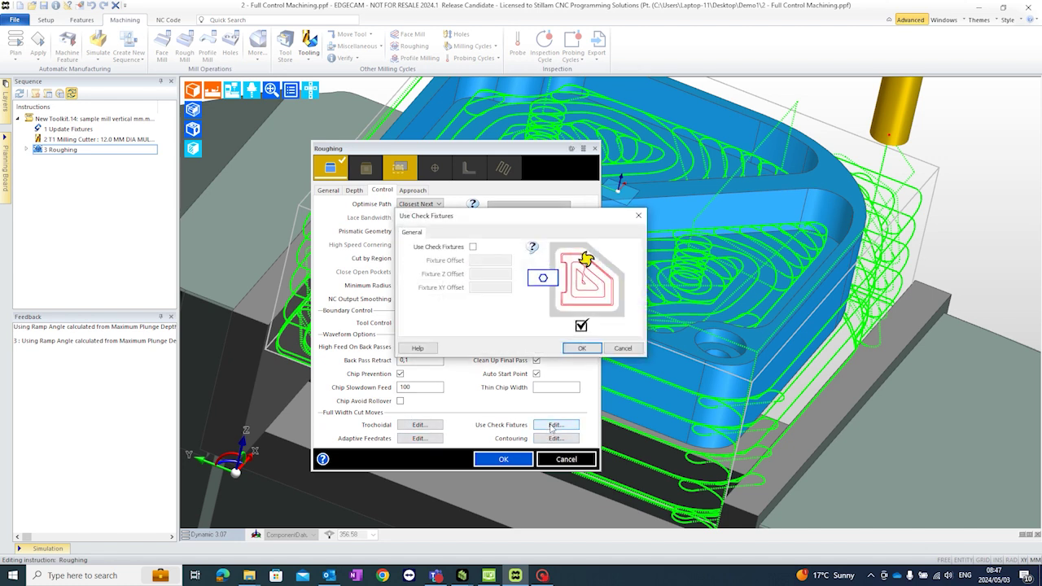
{"action": "left_click", "coordinate": [473, 247]}
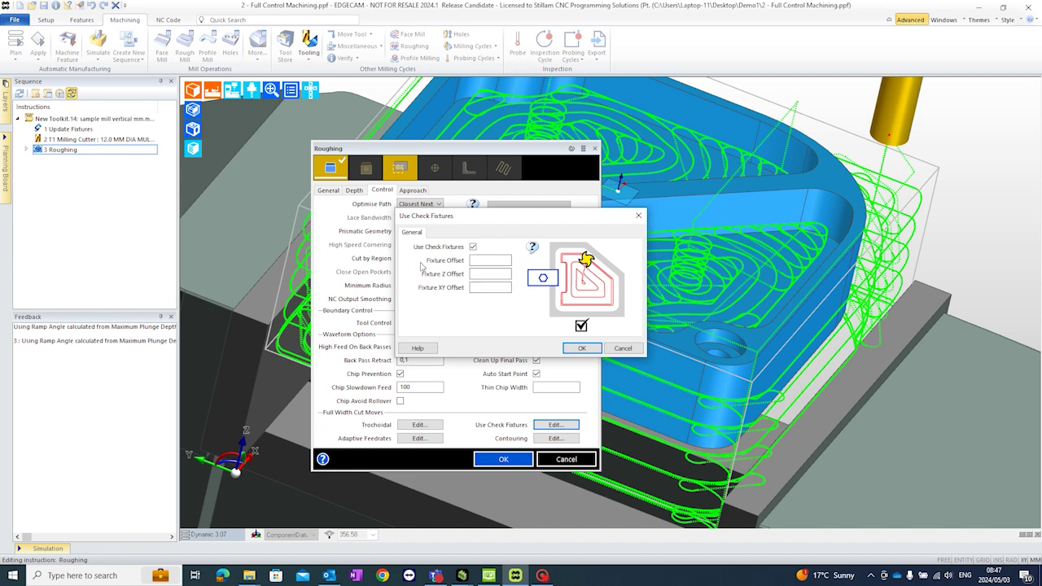
{"action": "left_click", "coordinate": [489, 262]}
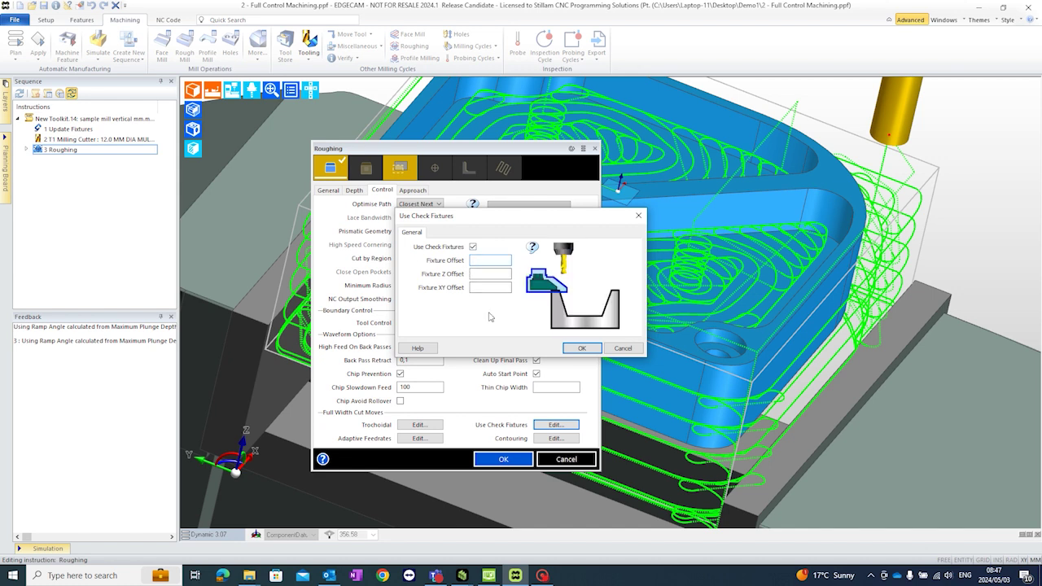
{"action": "type", "text": "5"}
{"action": "left_click", "coordinate": [582, 349]}
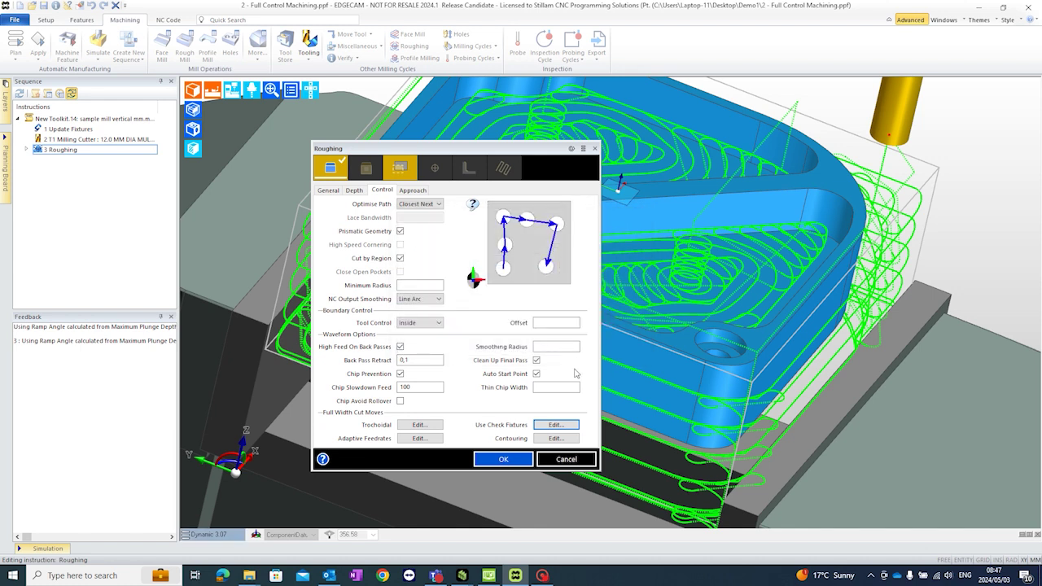
{"action": "left_click", "coordinate": [511, 458]}
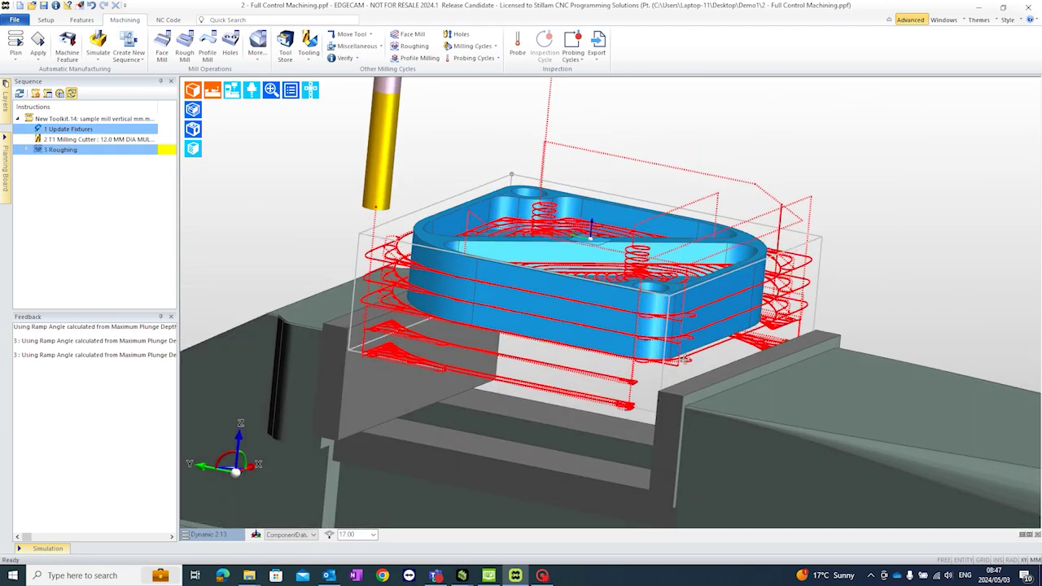
Orbit and zoom to a low side-on view of the roughing toolpath above the vise
{"action": "middle_click_drag", "start_coordinate": [700, 326], "coordinate": [709, 375]}
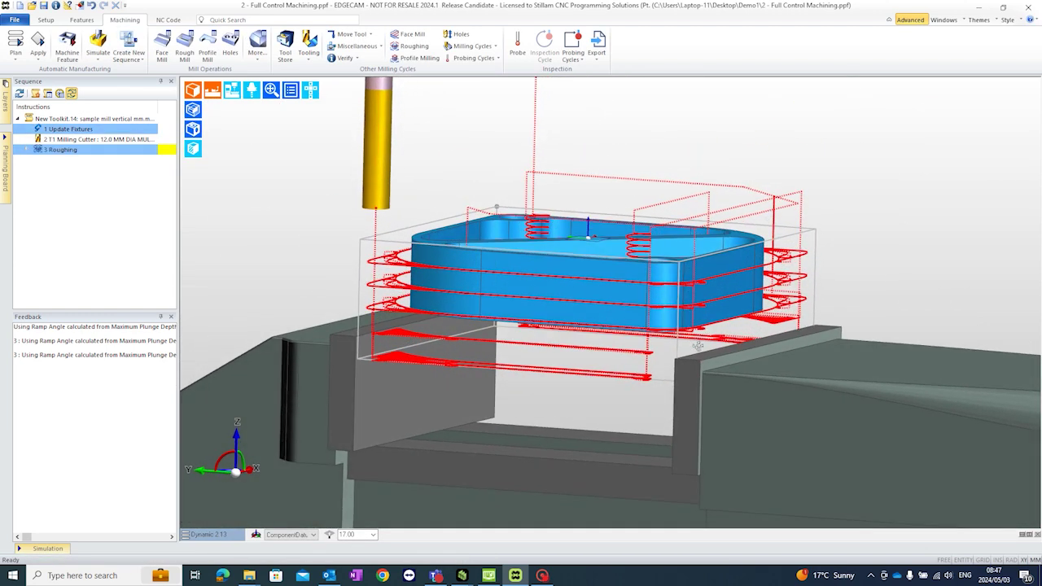
{"action": "scroll", "coordinate": [709, 374], "scroll_direction": "up", "scroll_amount": 4}
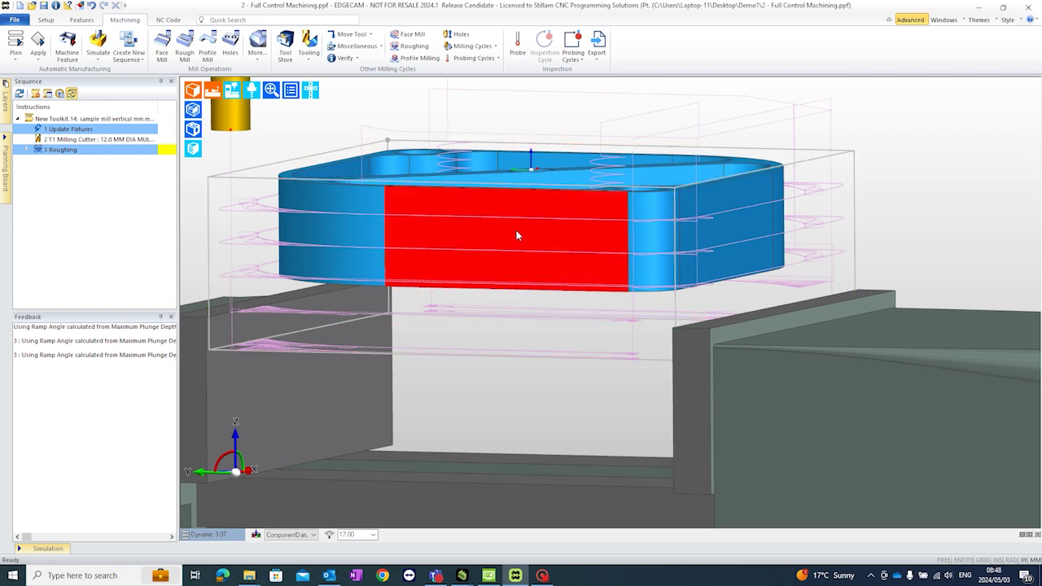
Play the updated roughing simulation at higher speed to end of job, viewing the vise from above
{"action": "left_click", "coordinate": [98, 50]}
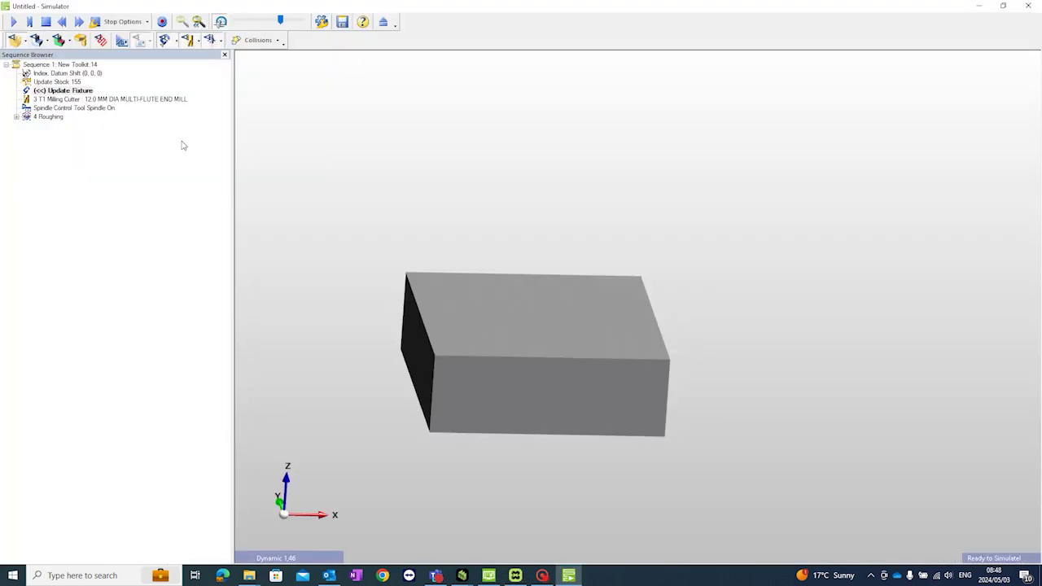
{"action": "left_click", "coordinate": [23, 23]}
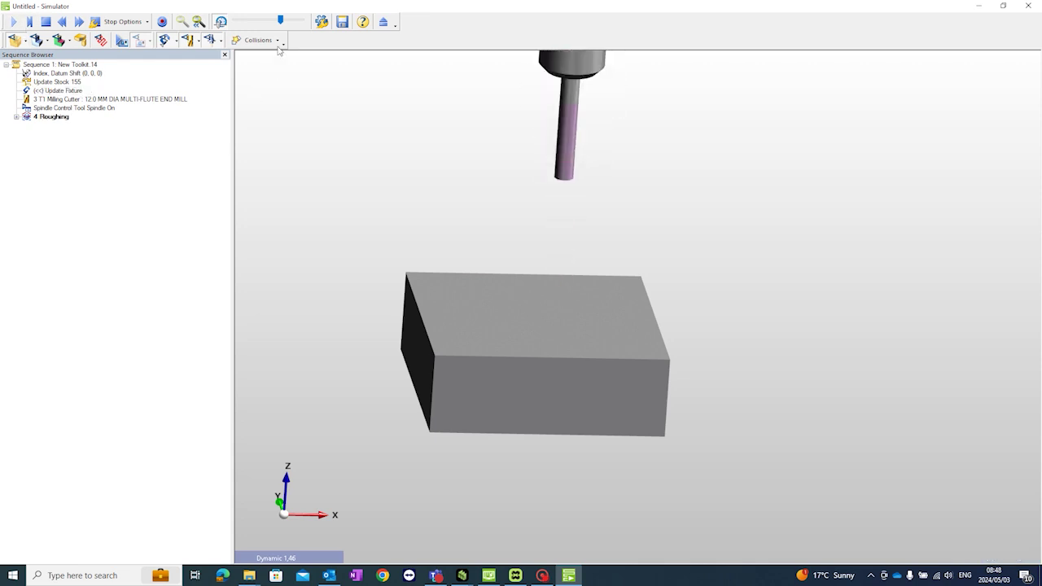
{"action": "left_click_drag", "start_coordinate": [282, 21], "coordinate": [301, 20]}
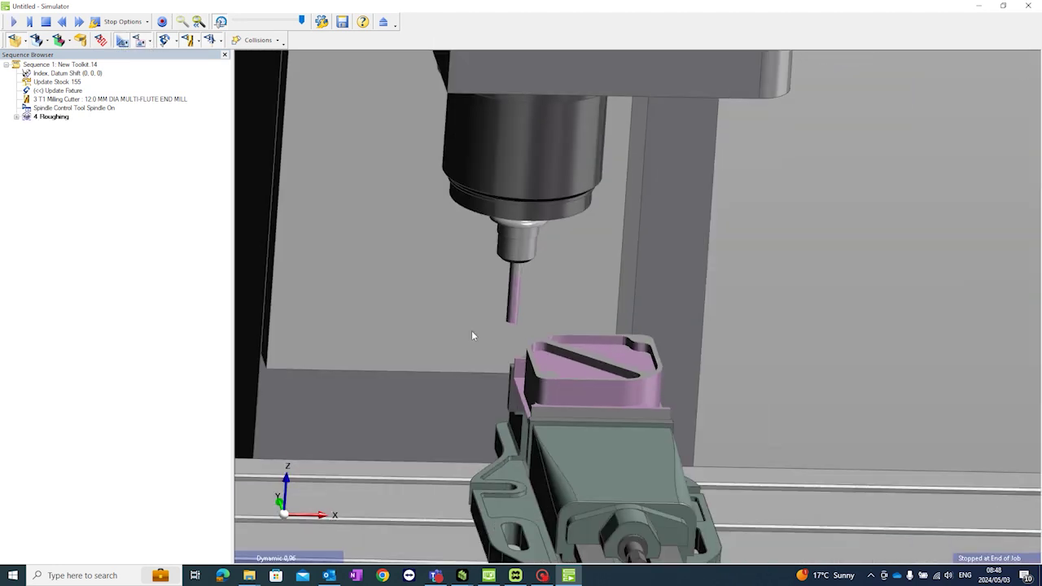
{"action": "middle_click_drag", "start_coordinate": [473, 336], "coordinate": [323, 372]}
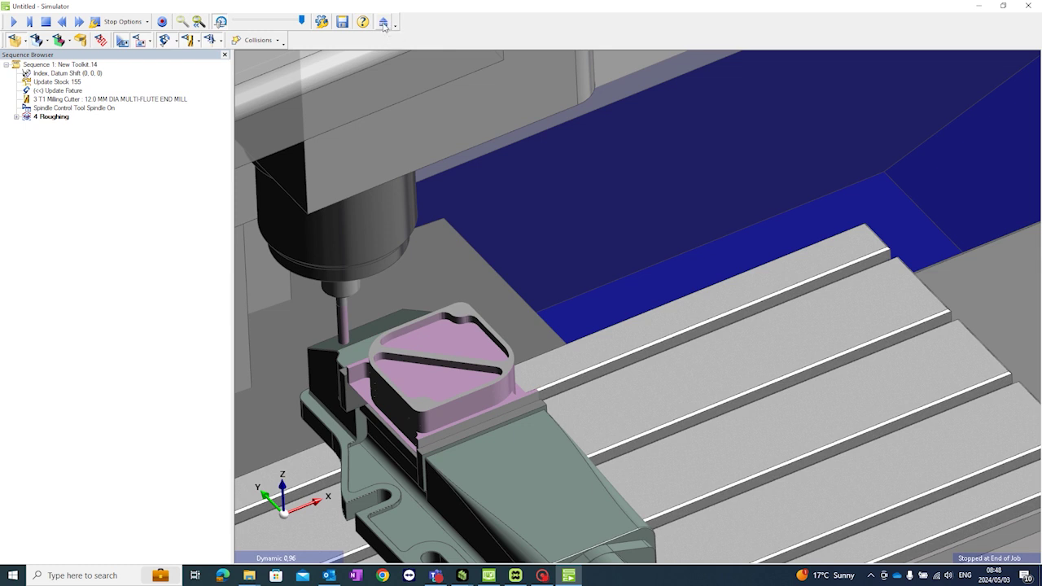
{"action": "scroll", "coordinate": [447, 371], "scroll_direction": "up", "scroll_amount": 3}
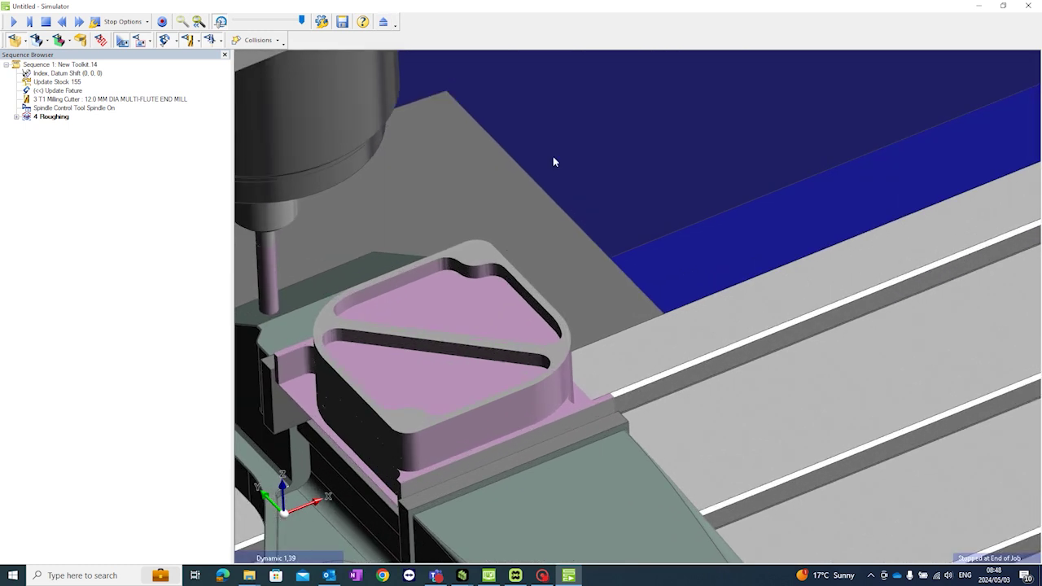
Leave the Simulator and open instruction 3 Roughing for editing to remove it
{"action": "left_click", "coordinate": [384, 22]}
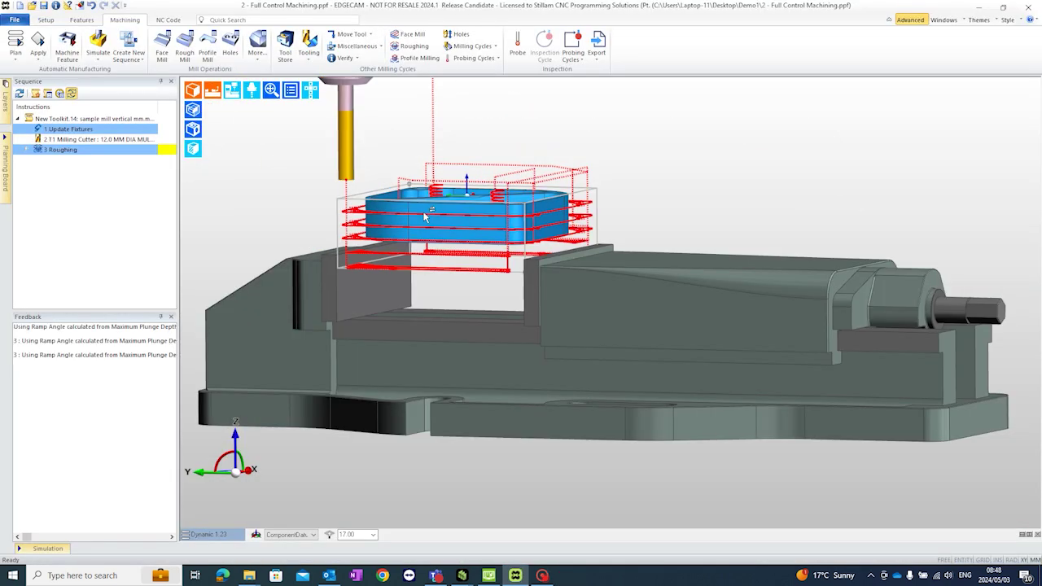
{"action": "middle_click_drag", "start_coordinate": [573, 252], "coordinate": [405, 212]}
{"action": "middle_click_drag", "start_coordinate": [407, 152], "coordinate": [383, 159]}
{"action": "double_click", "coordinate": [81, 153]}
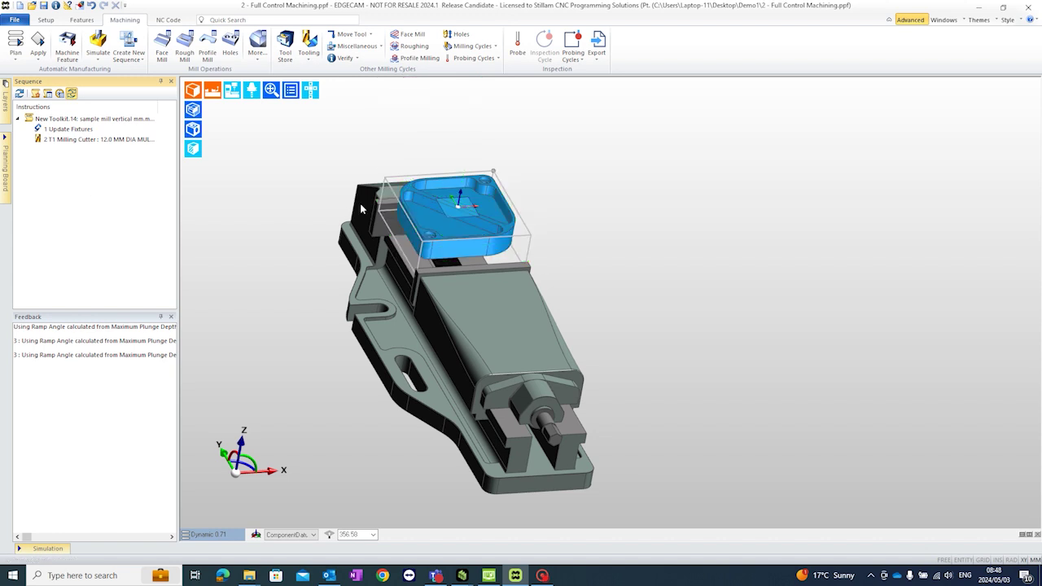
{"action": "scroll", "coordinate": [500, 296], "scroll_direction": "up", "scroll_amount": 3}
{"action": "scroll", "coordinate": [539, 285], "scroll_direction": "up", "scroll_amount": 3}
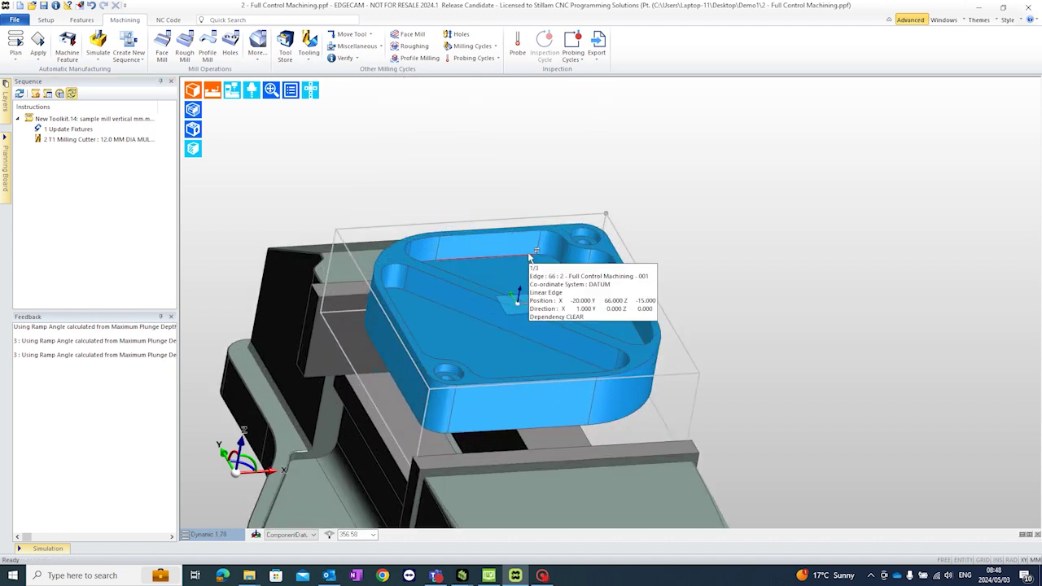
Inspect the info on the part's pocket faces and edges, then go to the Features tools
{"action": "mouse_move", "coordinate": [530, 250]}
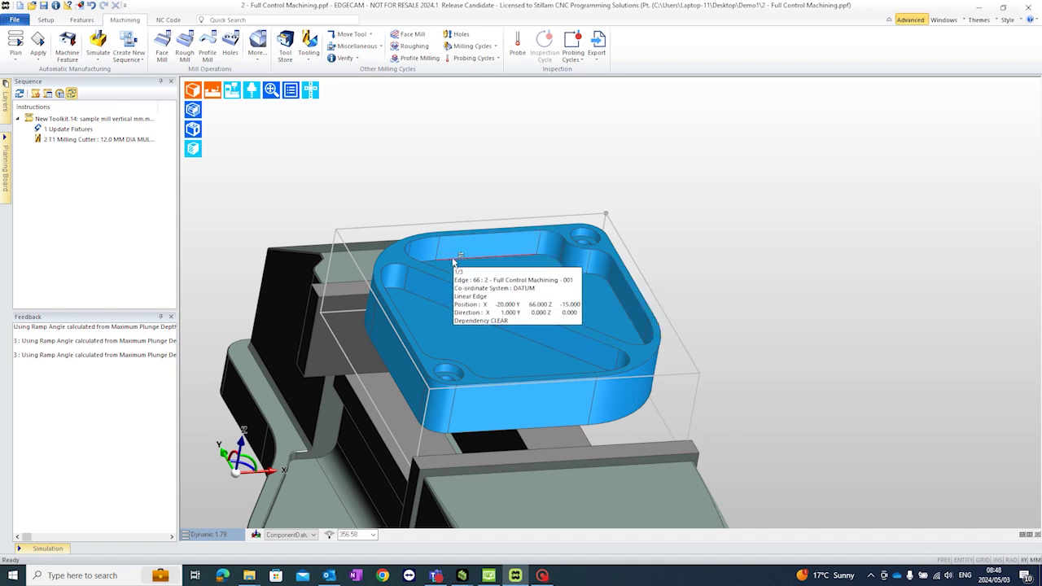
{"action": "mouse_move", "coordinate": [420, 250]}
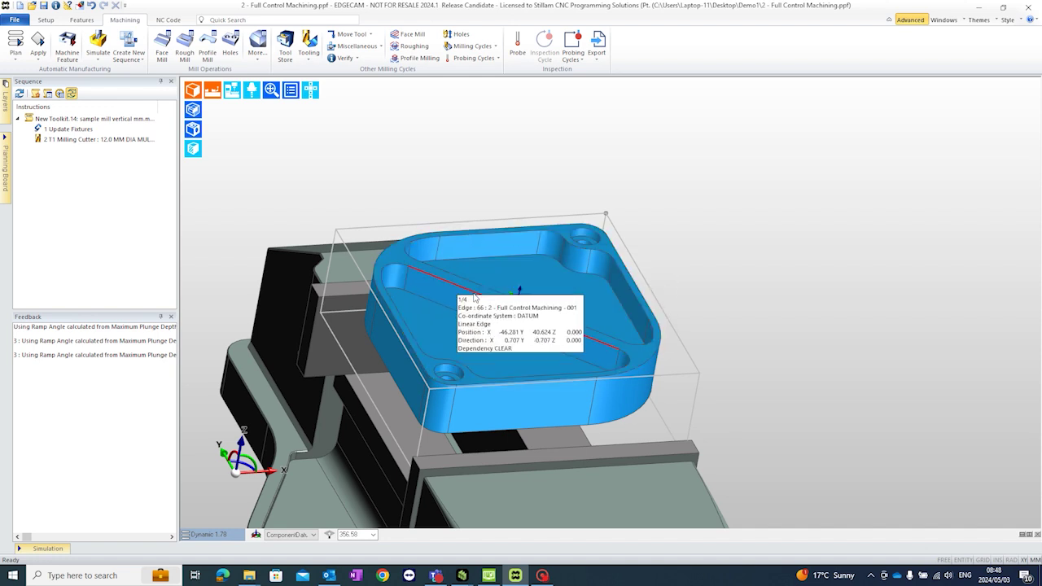
{"action": "mouse_move", "coordinate": [480, 259]}
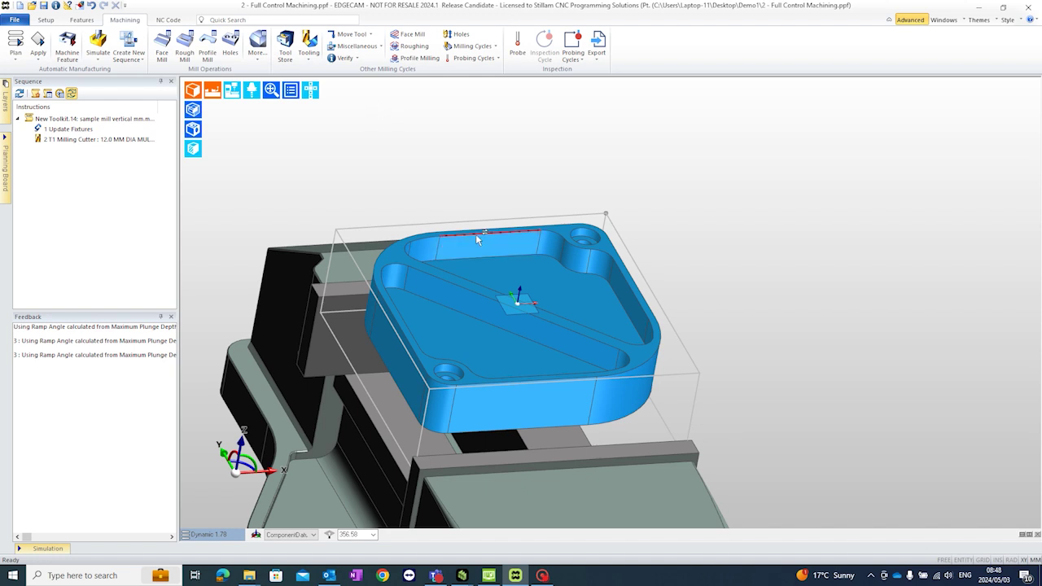
{"action": "mouse_move", "coordinate": [473, 236]}
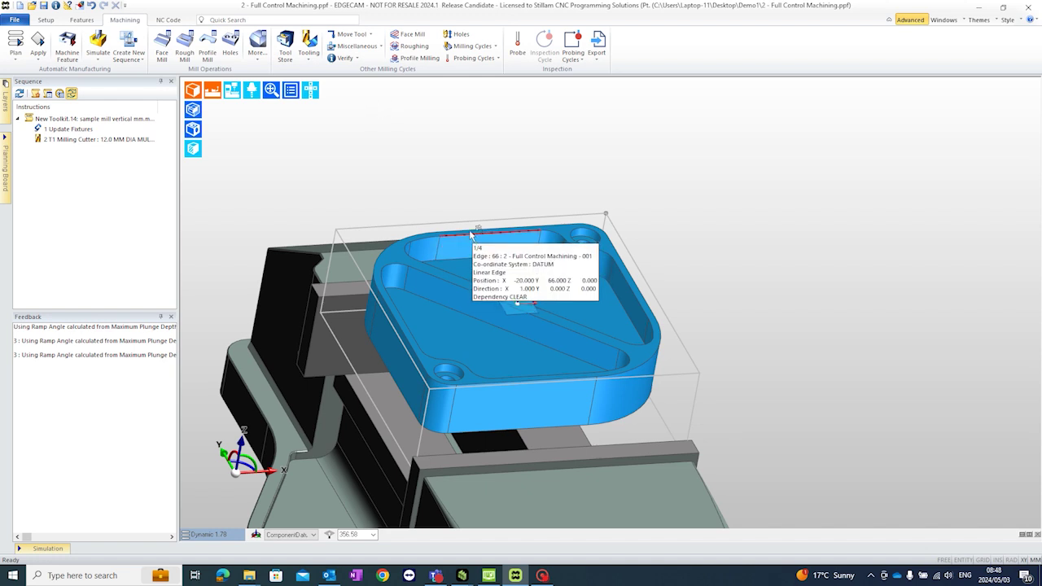
{"action": "left_click", "coordinate": [81, 20]}
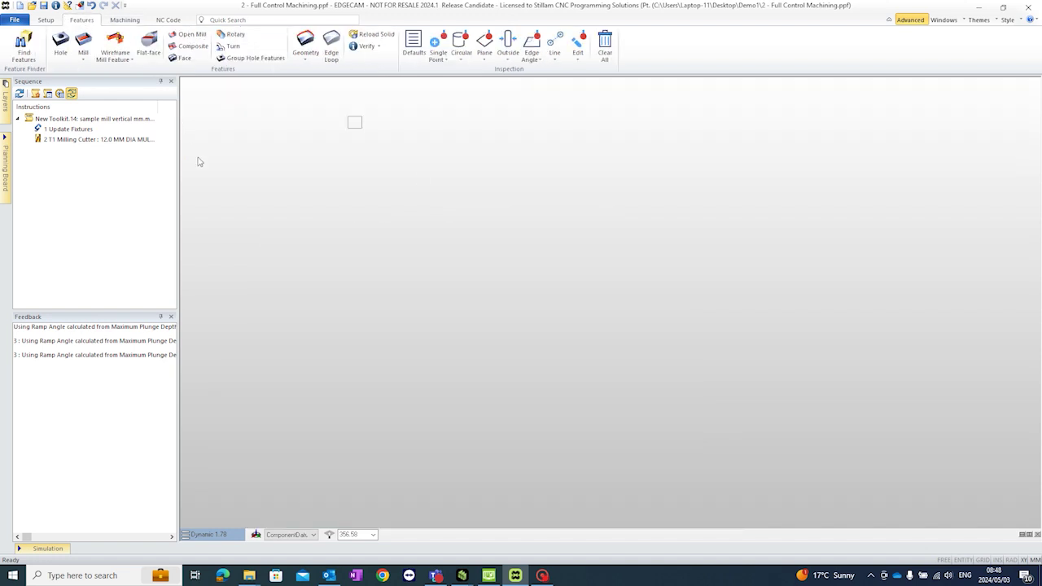
Run Find Features with Open Pockets, Open Mill and Vertical Holes toggled, leaving Flat Faces off
{"action": "left_click", "coordinate": [25, 51]}
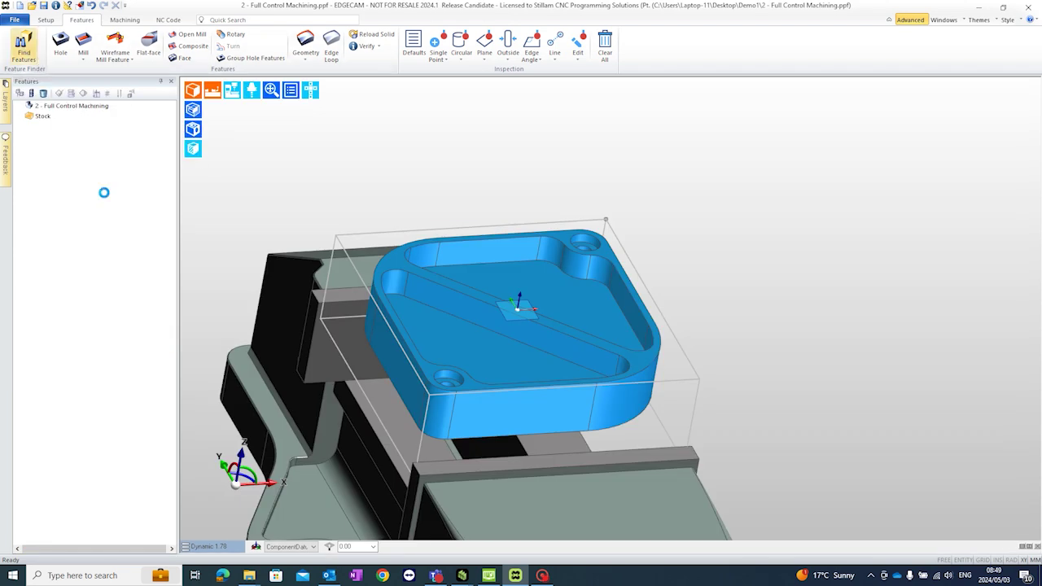
{"action": "left_click_drag", "start_coordinate": [498, 172], "coordinate": [786, 135]}
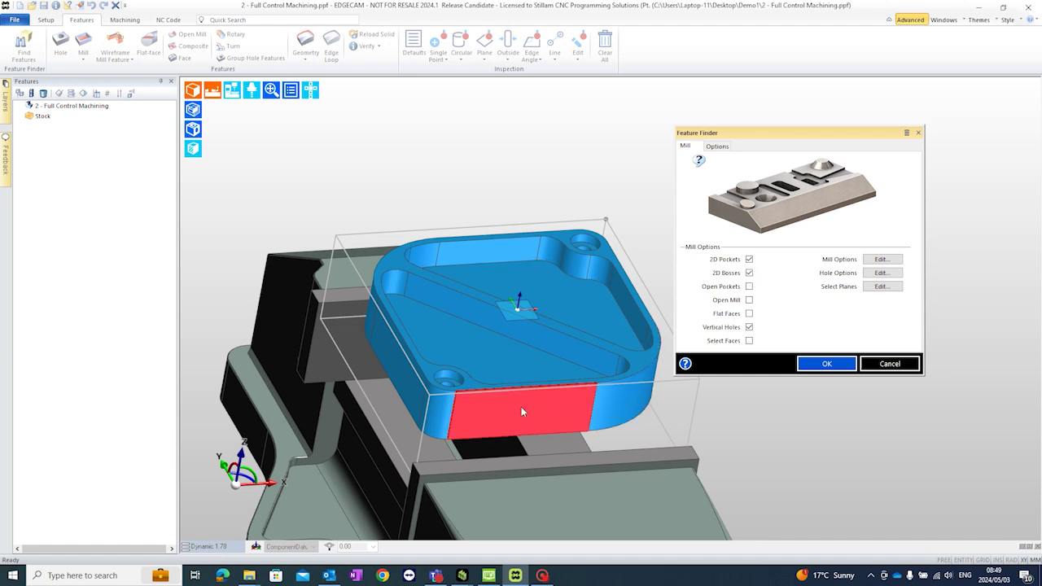
{"action": "left_click", "coordinate": [749, 286]}
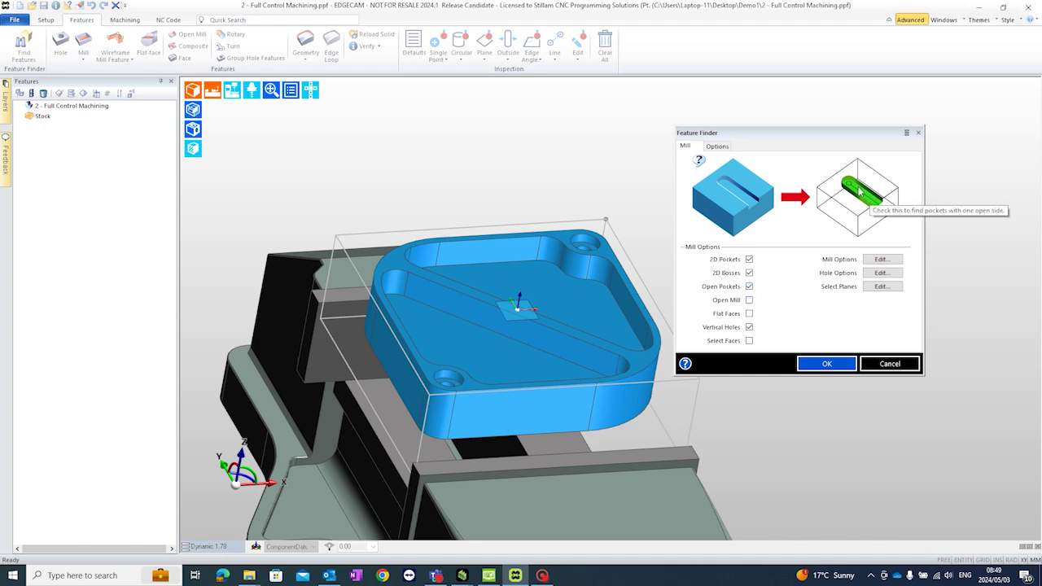
{"action": "left_click", "coordinate": [748, 300]}
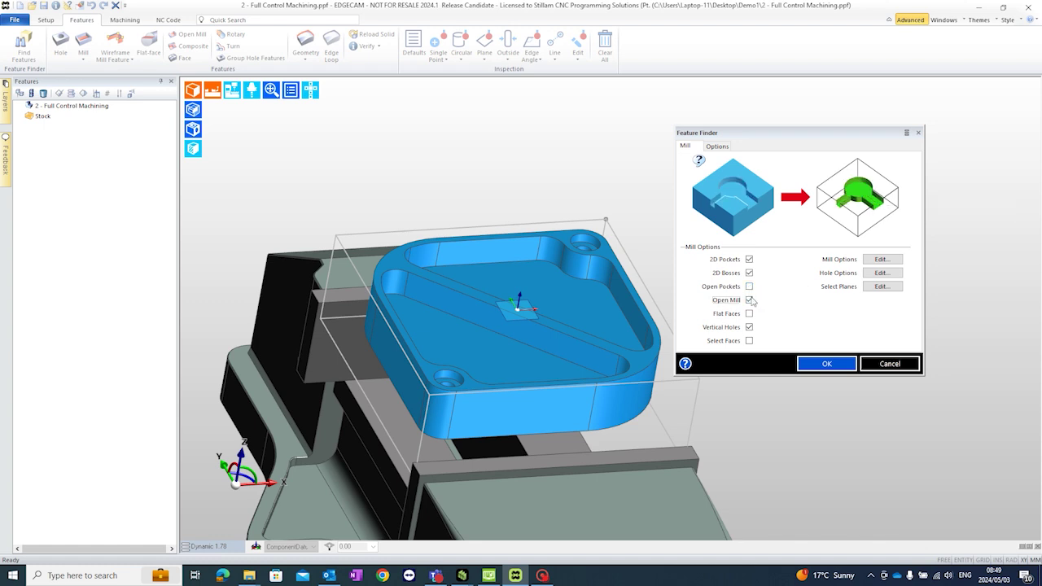
{"action": "left_click", "coordinate": [749, 313]}
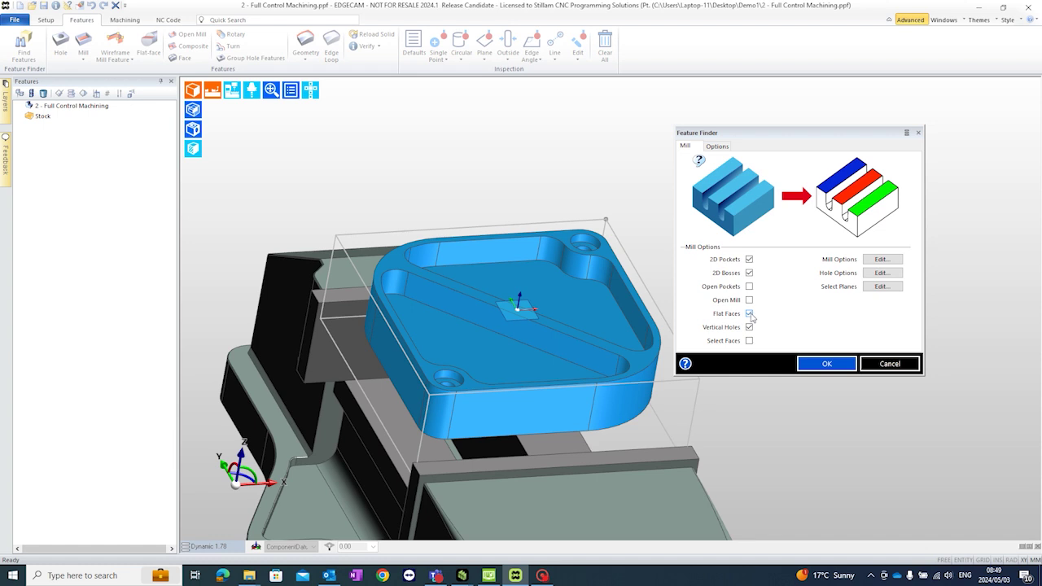
{"action": "left_click", "coordinate": [749, 313]}
{"action": "left_click", "coordinate": [749, 327]}
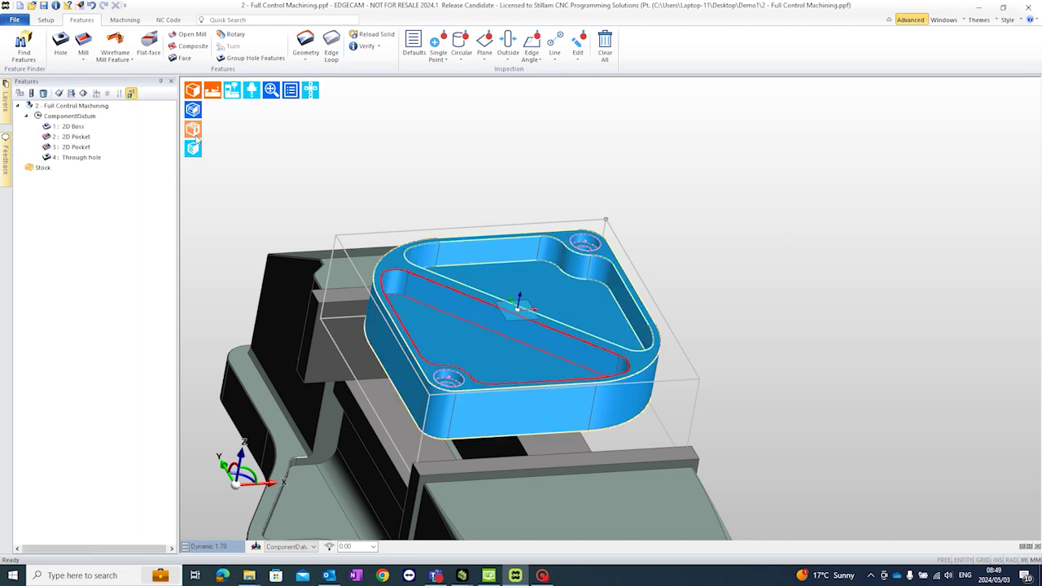
Highlight the 2D Boss, both 2D Pockets and the Through hole, then colour faces by feature
{"action": "left_click", "coordinate": [74, 127]}
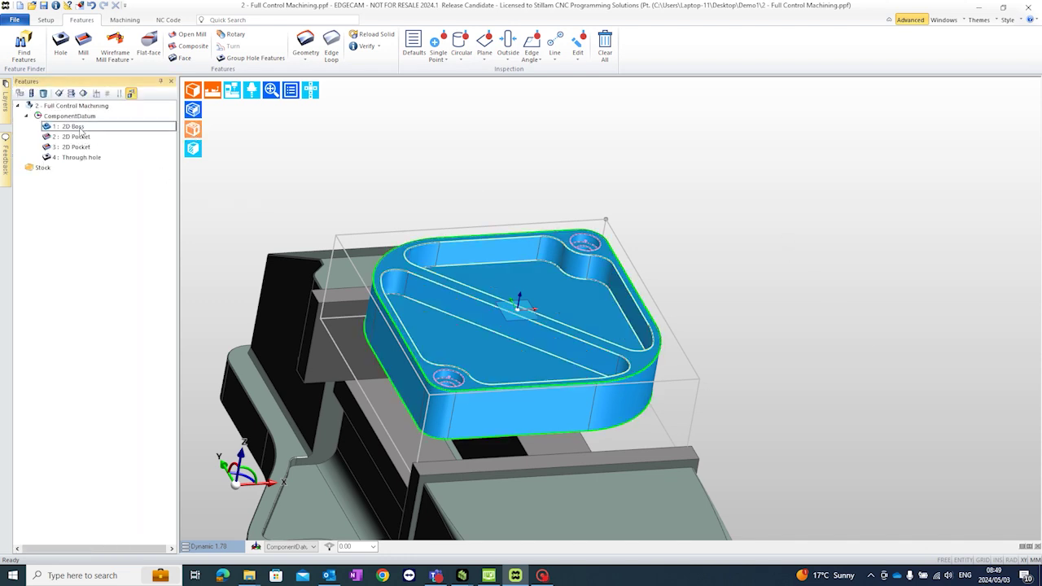
{"action": "left_click", "coordinate": [81, 137]}
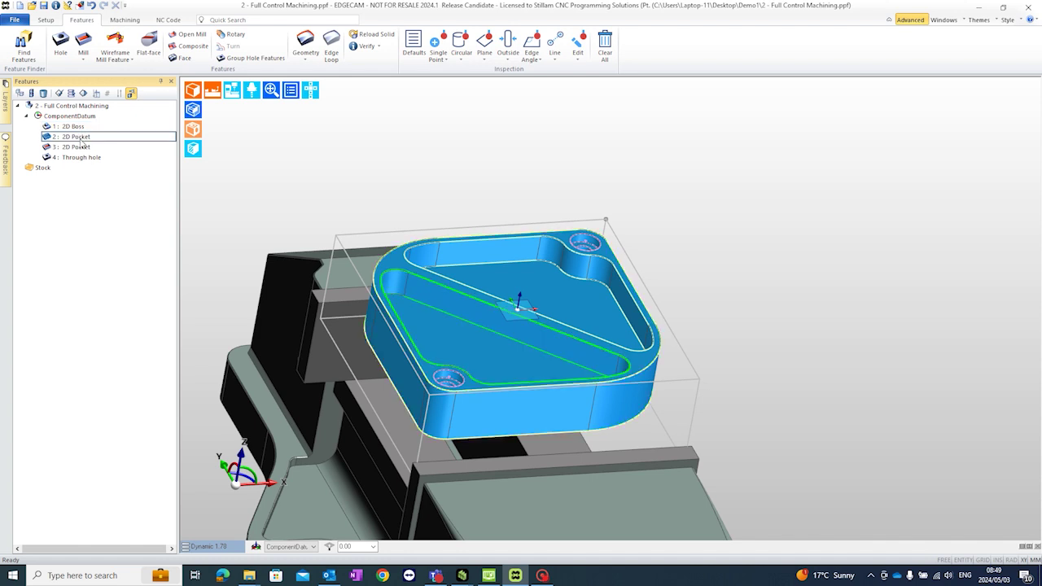
{"action": "left_click", "coordinate": [84, 147]}
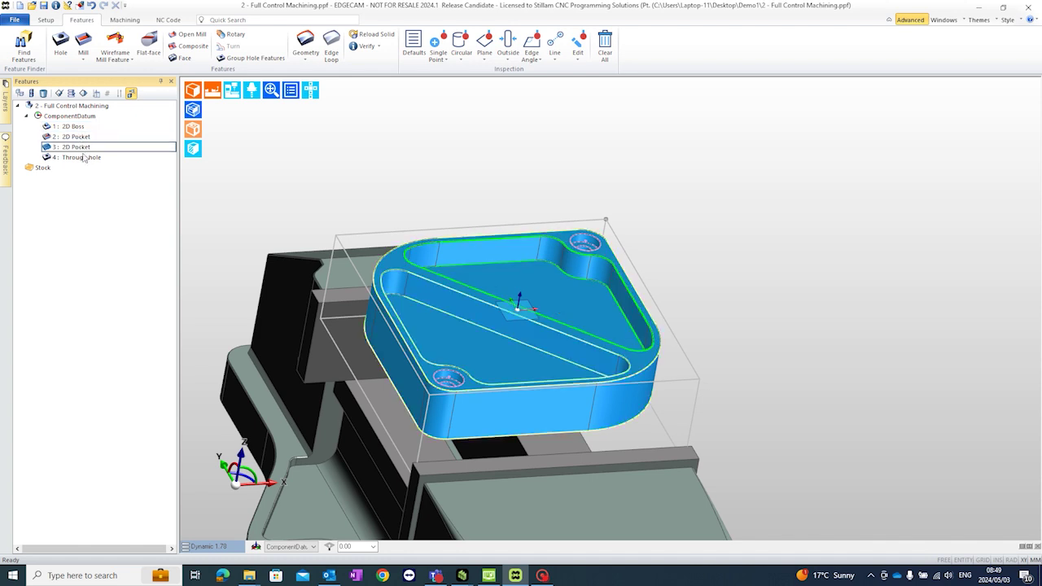
{"action": "left_click", "coordinate": [84, 159]}
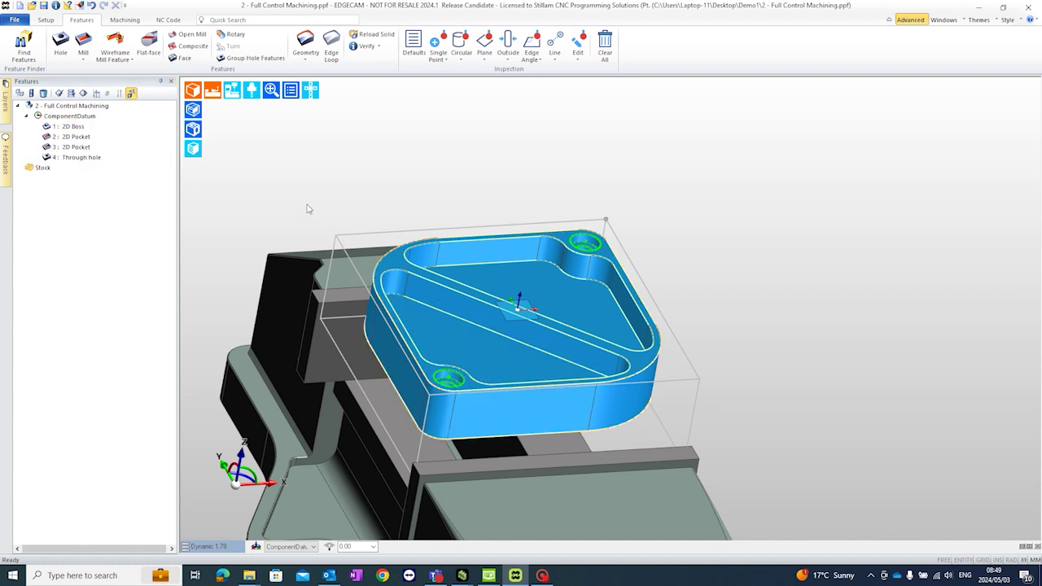
{"action": "left_click", "coordinate": [193, 128]}
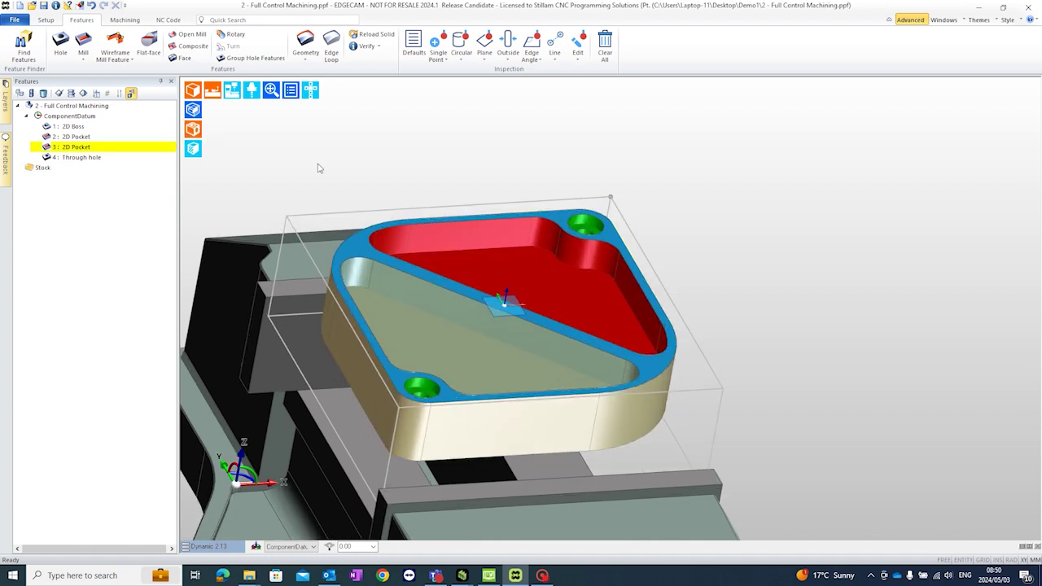
Reorient the part to a tilted top view and start a new Roughing cycle
{"action": "left_click", "coordinate": [193, 90]}
{"action": "middle_click_drag", "start_coordinate": [864, 360], "coordinate": [656, 383]}
{"action": "right_click", "coordinate": [656, 383]}
{"action": "left_click", "coordinate": [542, 157]}
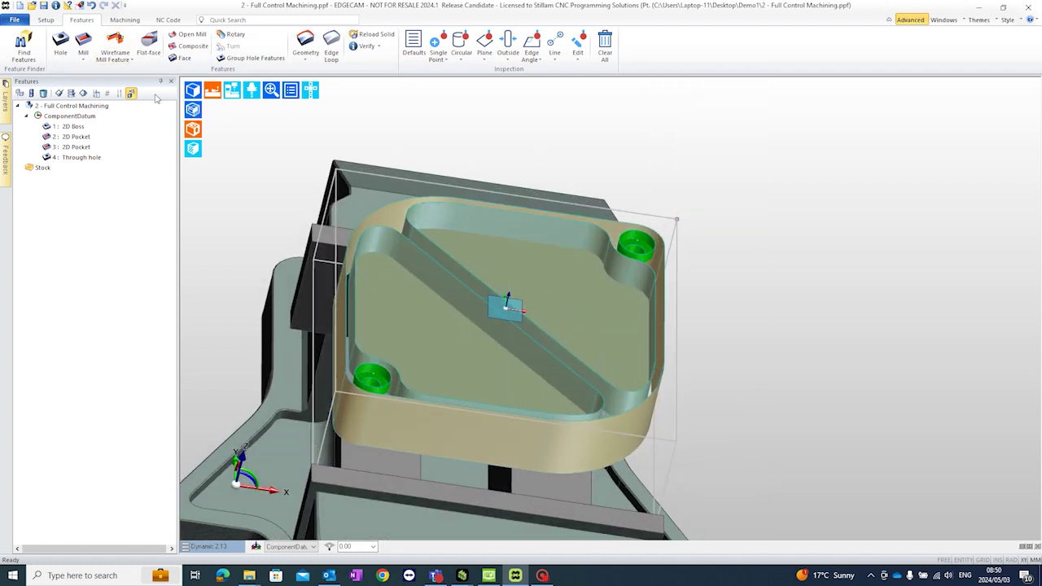
{"action": "left_click", "coordinate": [193, 89]}
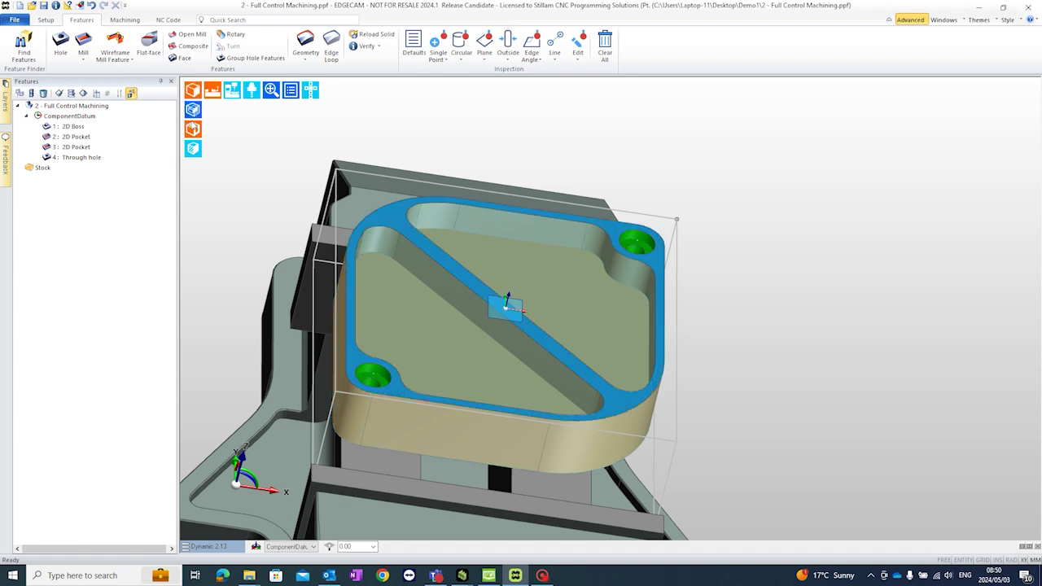
{"action": "left_click", "coordinate": [125, 19]}
{"action": "left_click", "coordinate": [413, 46]}
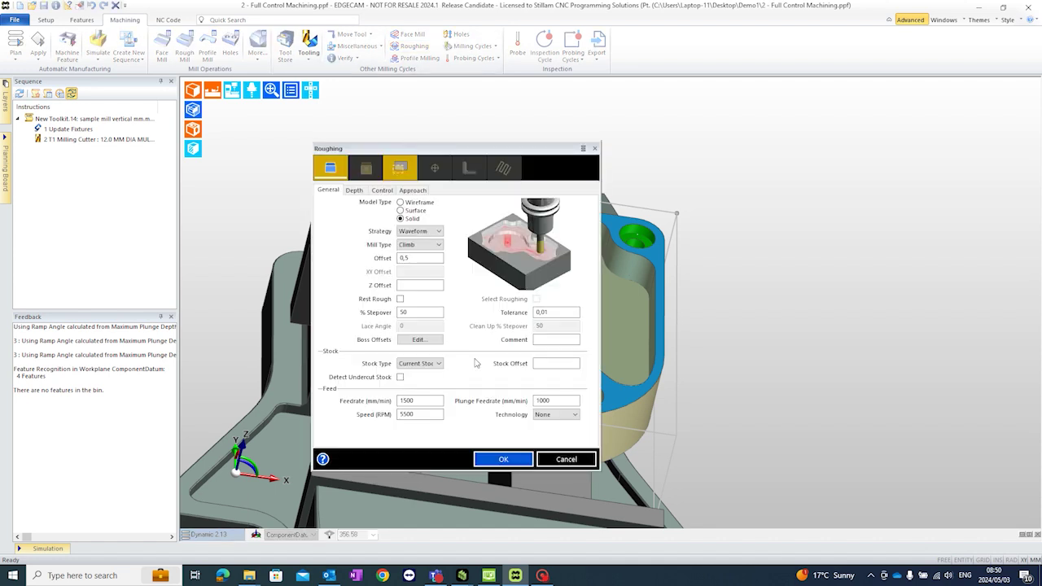
Accept the Waveform roughing settings with a depth cut increment of 10
{"action": "left_click", "coordinate": [491, 461]}
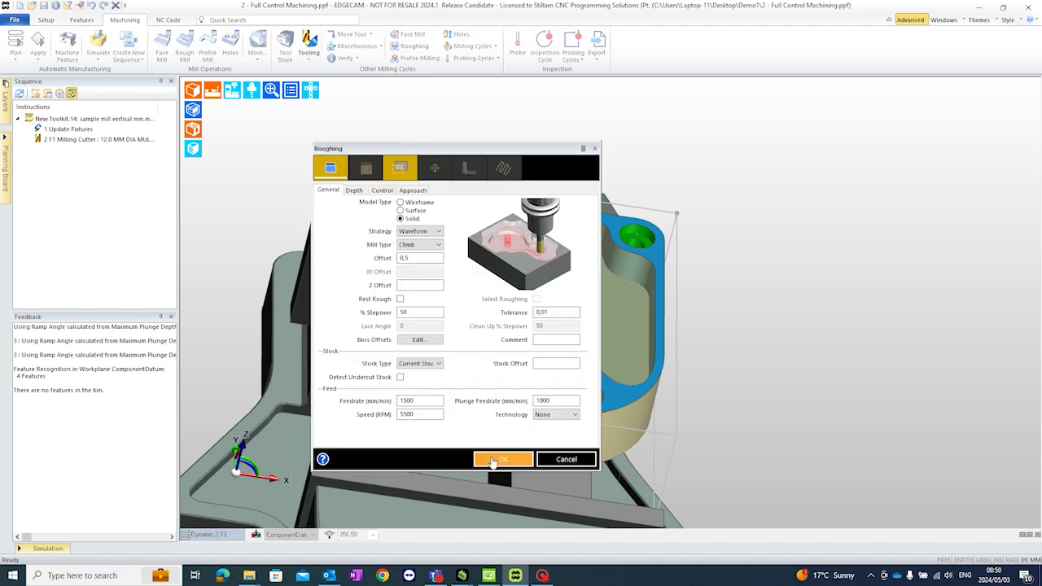
{"action": "left_click", "coordinate": [360, 194]}
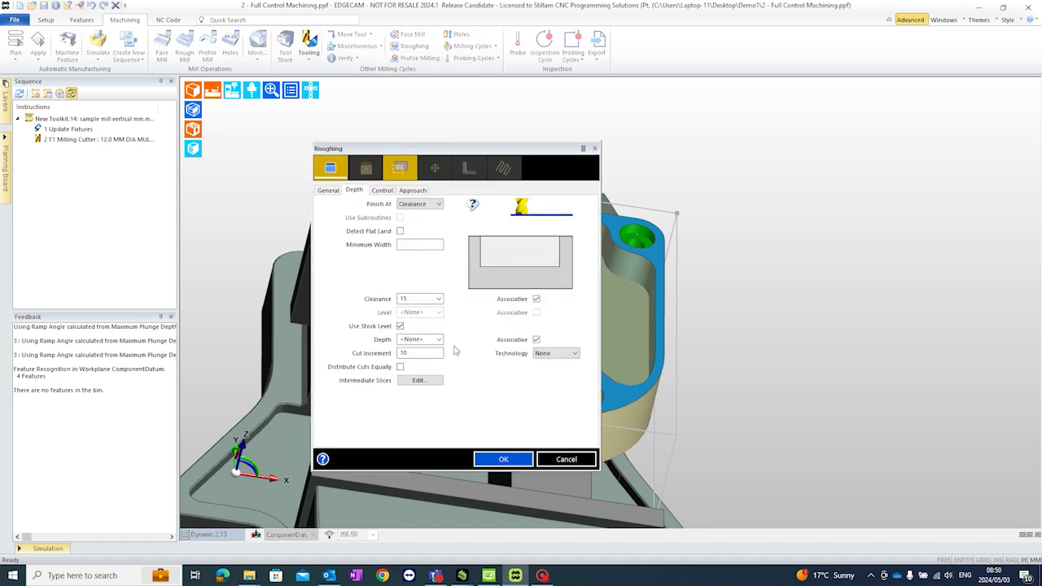
{"action": "left_click", "coordinate": [420, 339]}
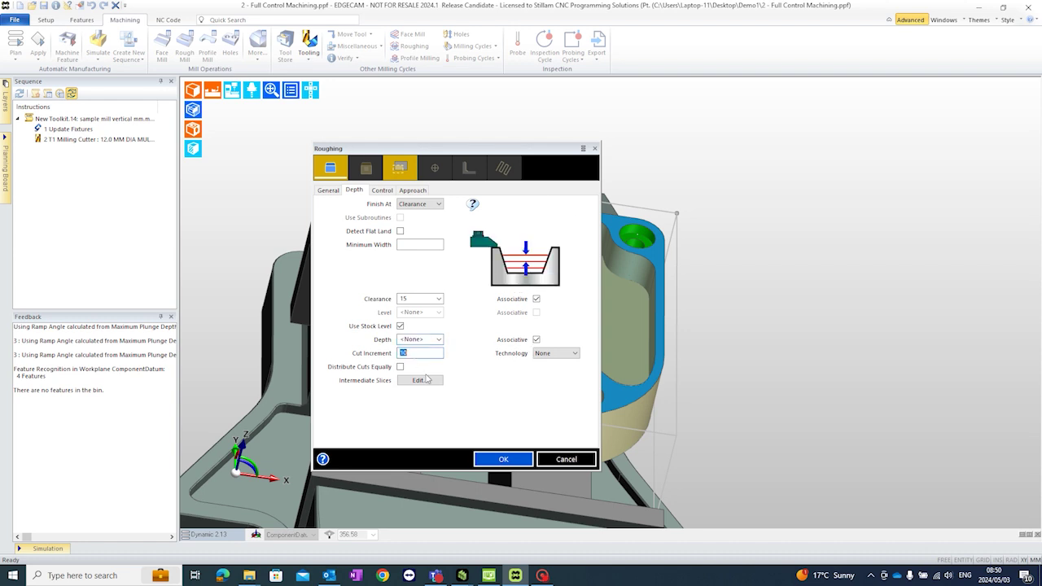
{"action": "left_click", "coordinate": [497, 461]}
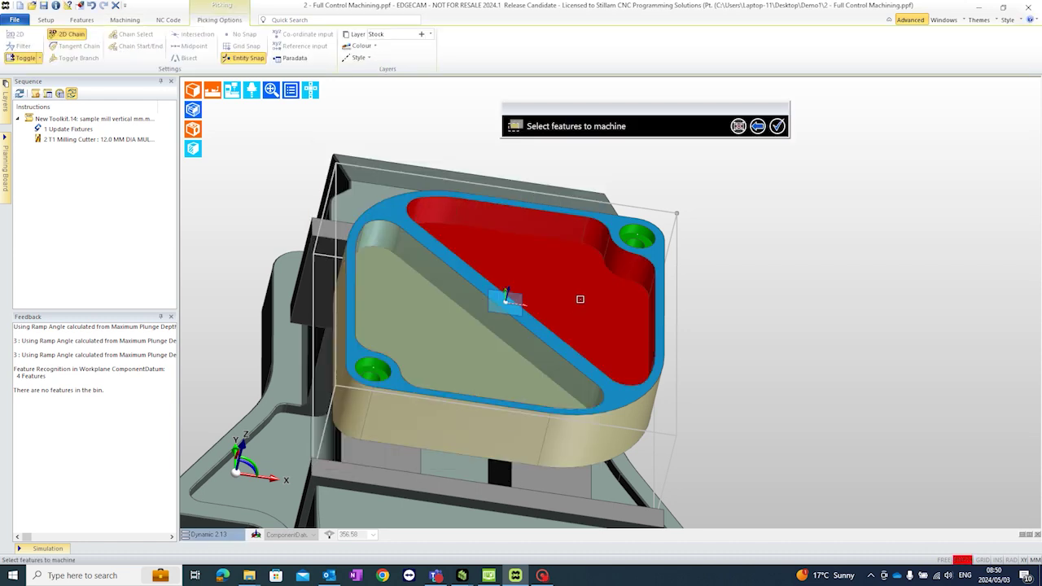
Apply the roughing to the right and left pockets, creating instruction 3 Roughing
{"action": "left_click", "coordinate": [580, 298]}
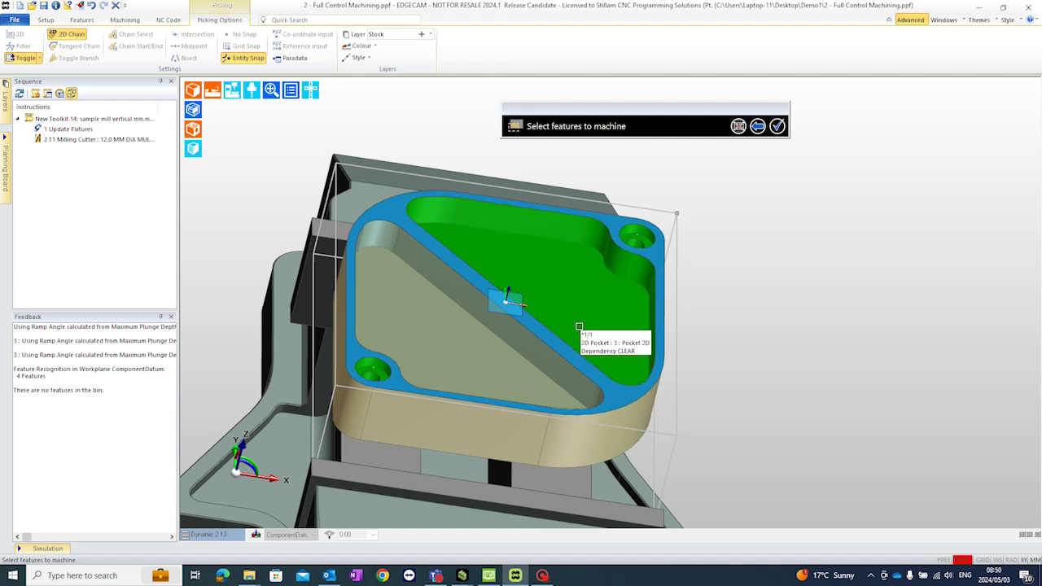
{"action": "left_click", "coordinate": [490, 350]}
{"action": "right_click", "coordinate": [822, 279]}
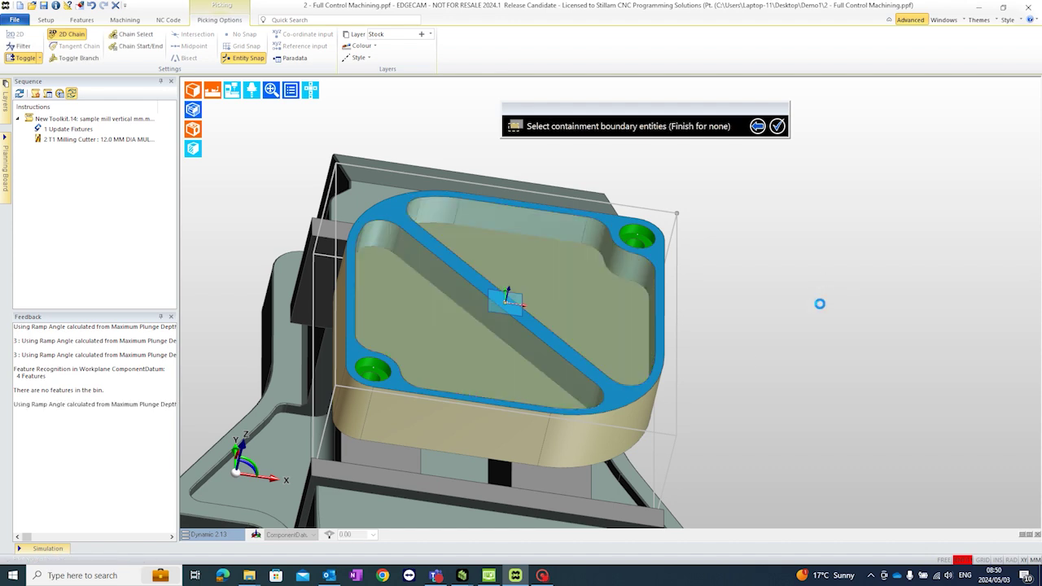
{"action": "middle_click_drag", "start_coordinate": [820, 303], "coordinate": [773, 243]}
Zoom and orbit over the new pocket roughing toolpath, then launch the Simulator
{"action": "scroll", "coordinate": [463, 303], "scroll_direction": "up", "scroll_amount": 2}
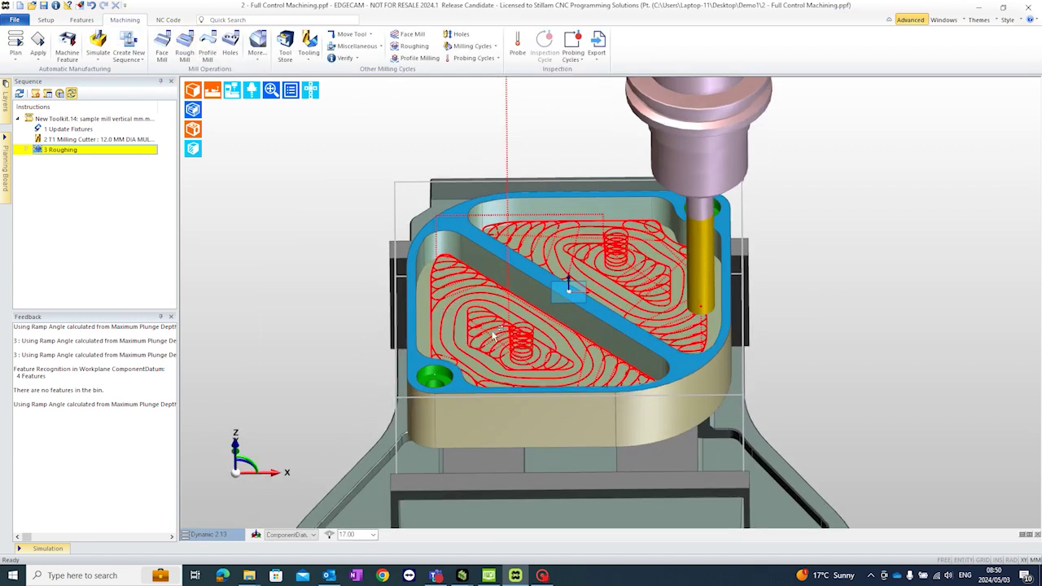
{"action": "middle_click_drag", "start_coordinate": [447, 313], "coordinate": [519, 325]}
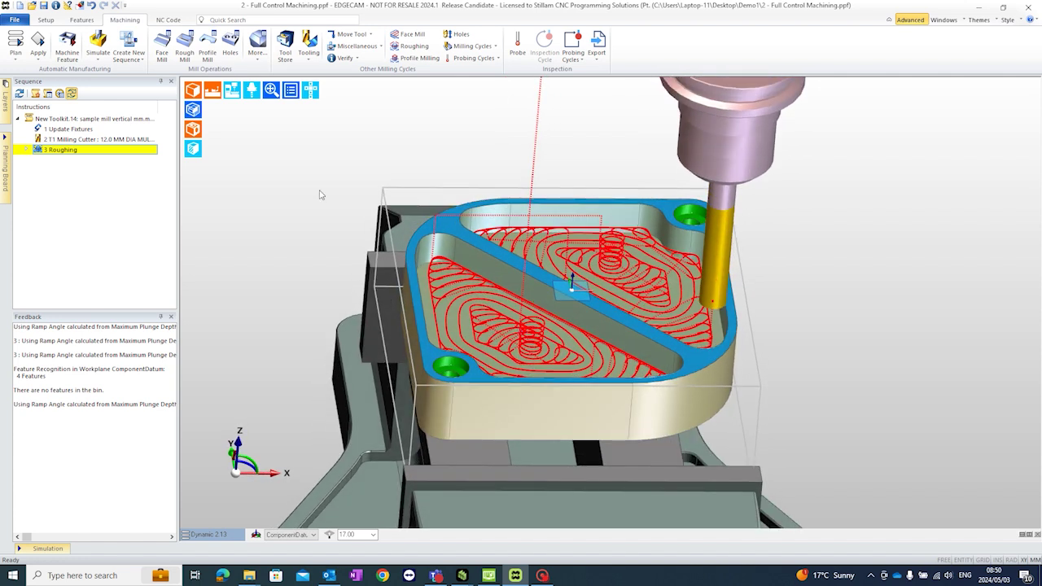
{"action": "left_click", "coordinate": [96, 46]}
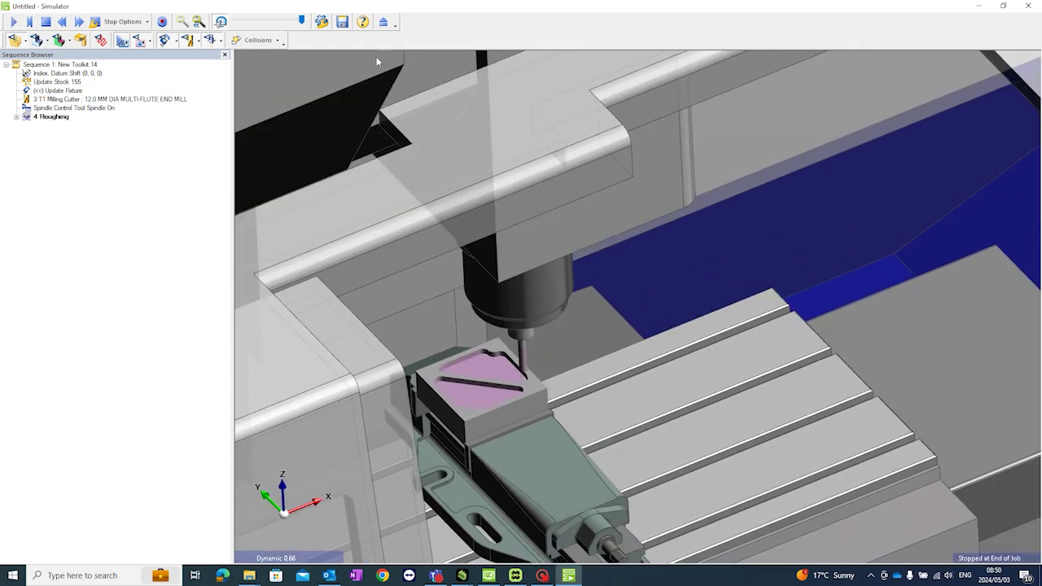
Exit the Simulator back to the job showing Roughing toolpaths in both pockets
{"action": "left_click", "coordinate": [384, 25]}
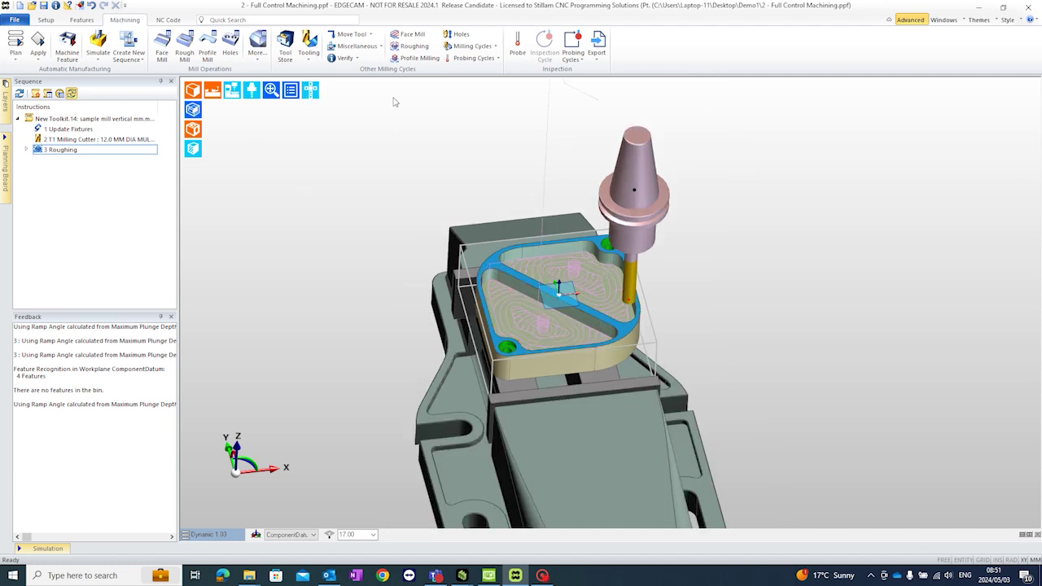
Add a Move to Toolchange as instruction 4 after the roughing
{"action": "left_click", "coordinate": [361, 37]}
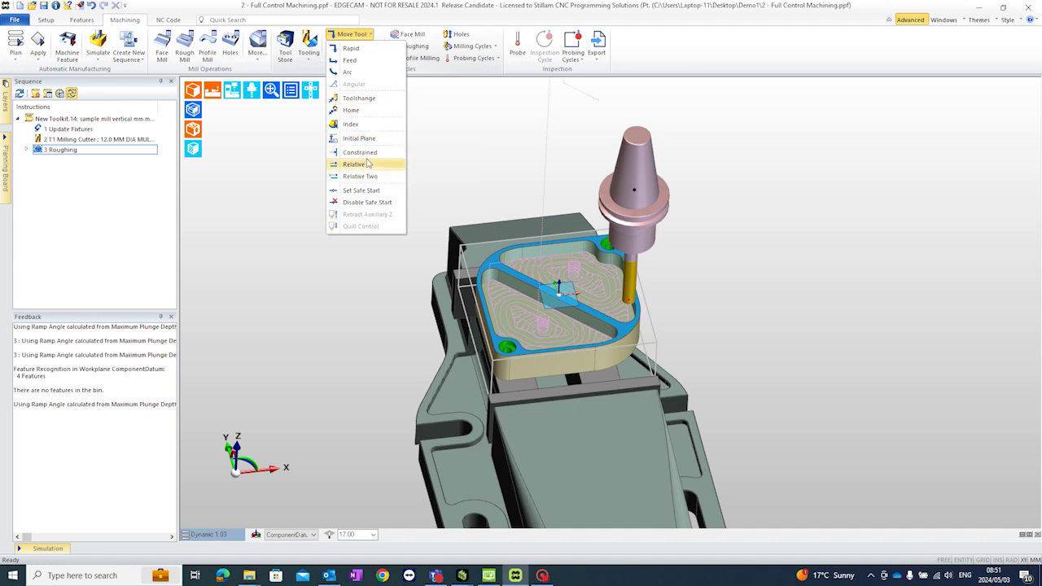
{"action": "left_click", "coordinate": [359, 98]}
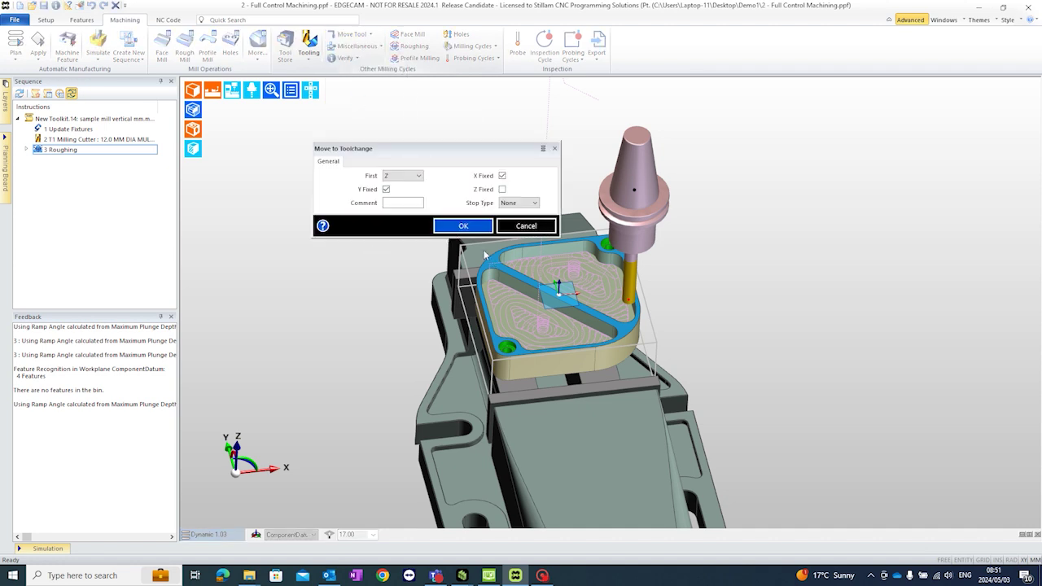
{"action": "left_click", "coordinate": [462, 226]}
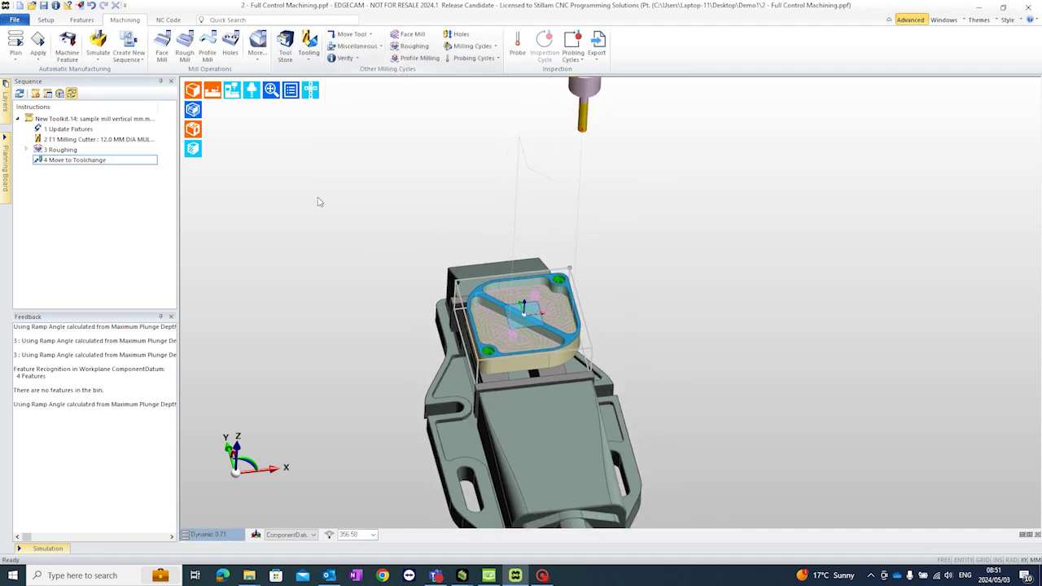
Load a 10 mm Multi-Flute End Mill from the Tool Store into the Milling Cutter dialog
{"action": "left_click", "coordinate": [285, 45]}
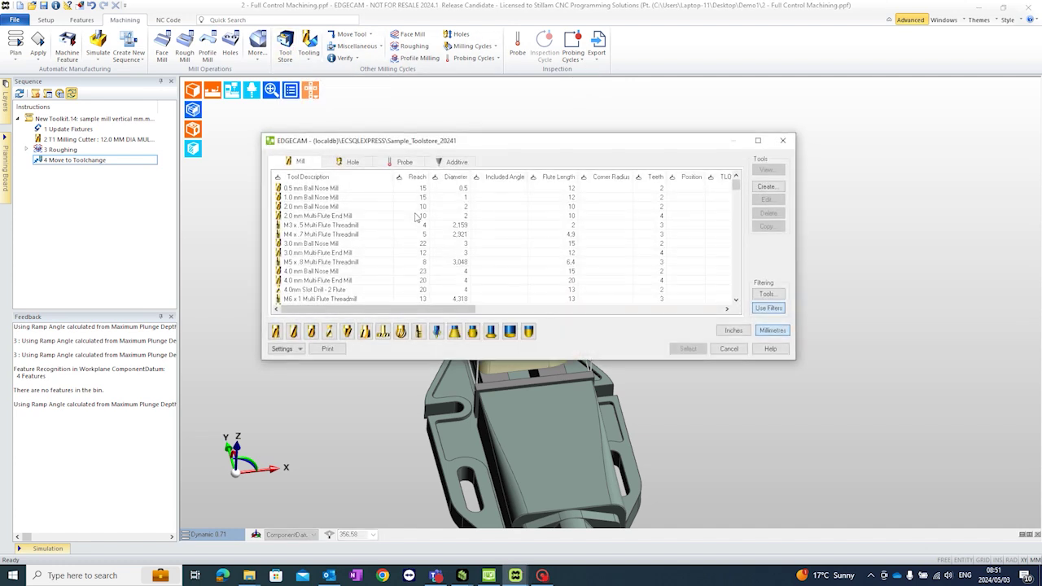
{"action": "left_click", "coordinate": [275, 331]}
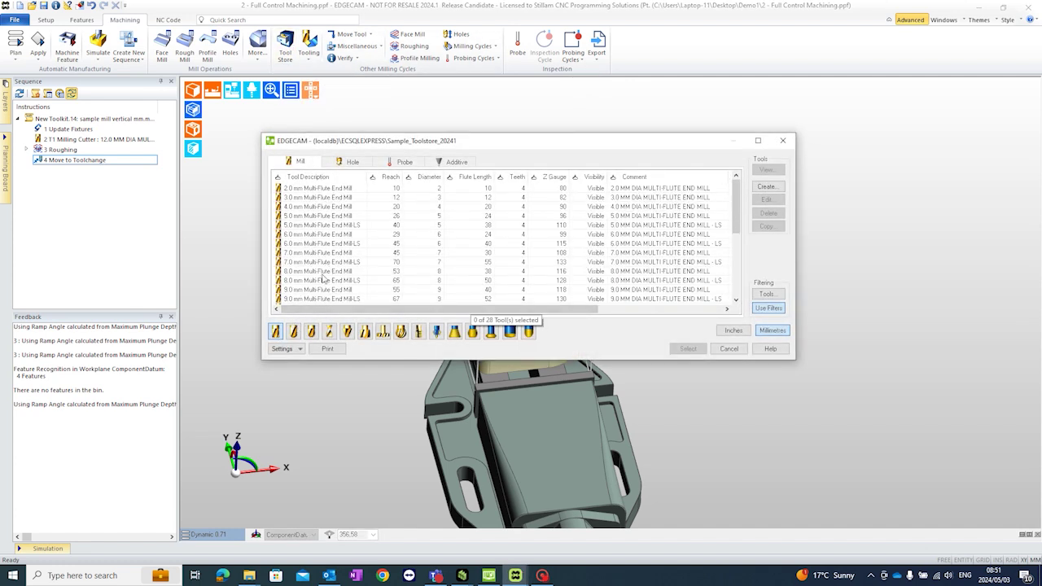
{"action": "scroll", "coordinate": [323, 279], "scroll_direction": "down", "scroll_amount": 3}
{"action": "left_click", "coordinate": [322, 273]}
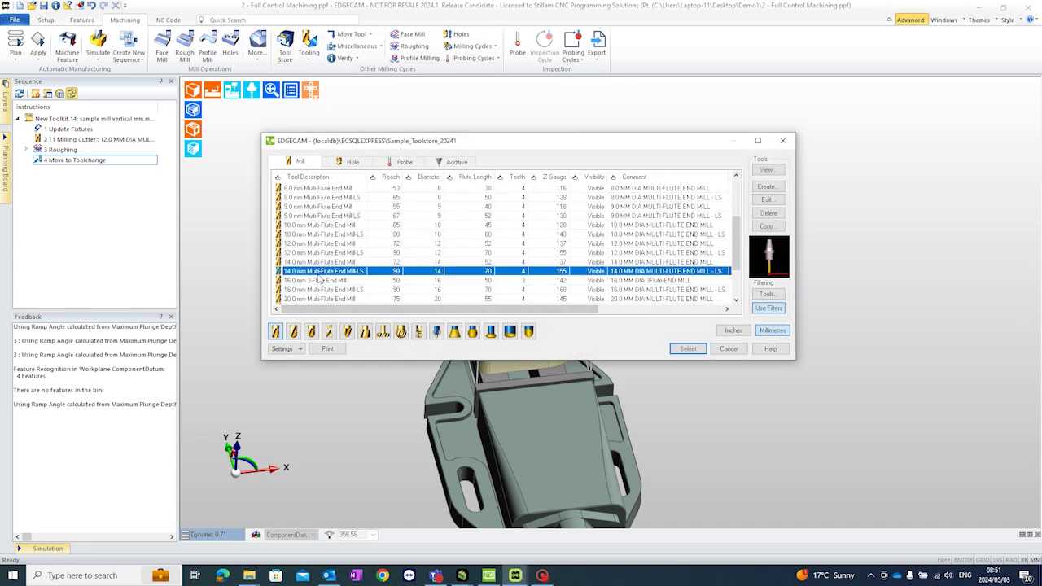
{"action": "left_click", "coordinate": [688, 348]}
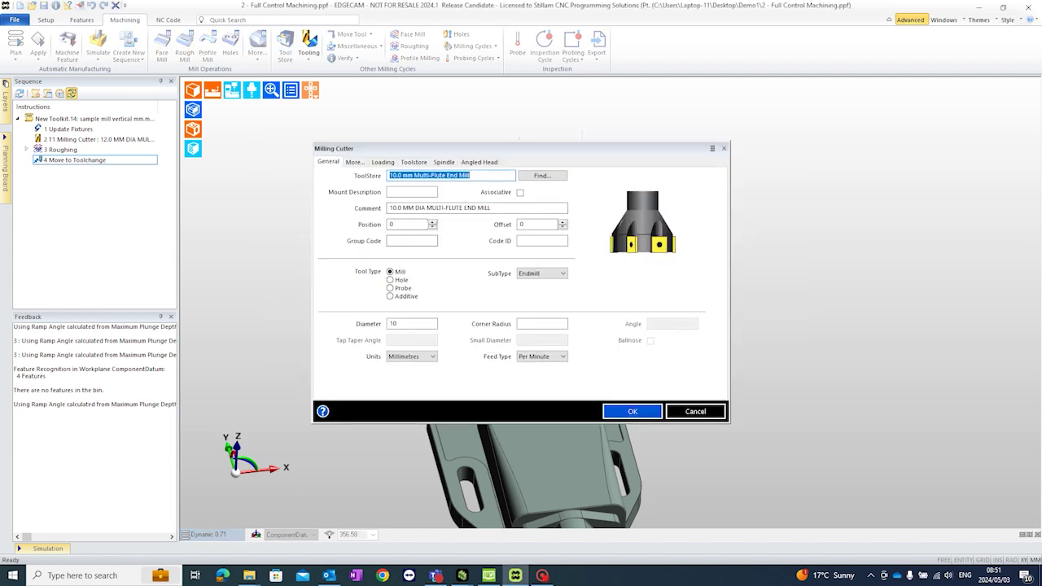
Confirm the 10 mm cutter as instruction 5 and look over the profiling dialog and job setup
{"action": "left_click", "coordinate": [643, 413]}
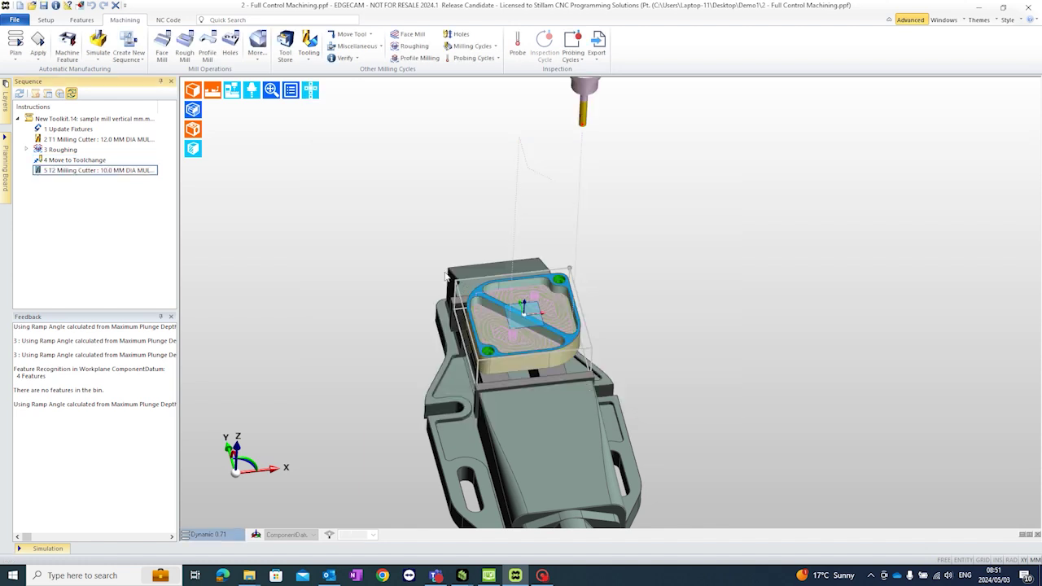
{"action": "middle_click_drag", "start_coordinate": [446, 277], "coordinate": [521, 326]}
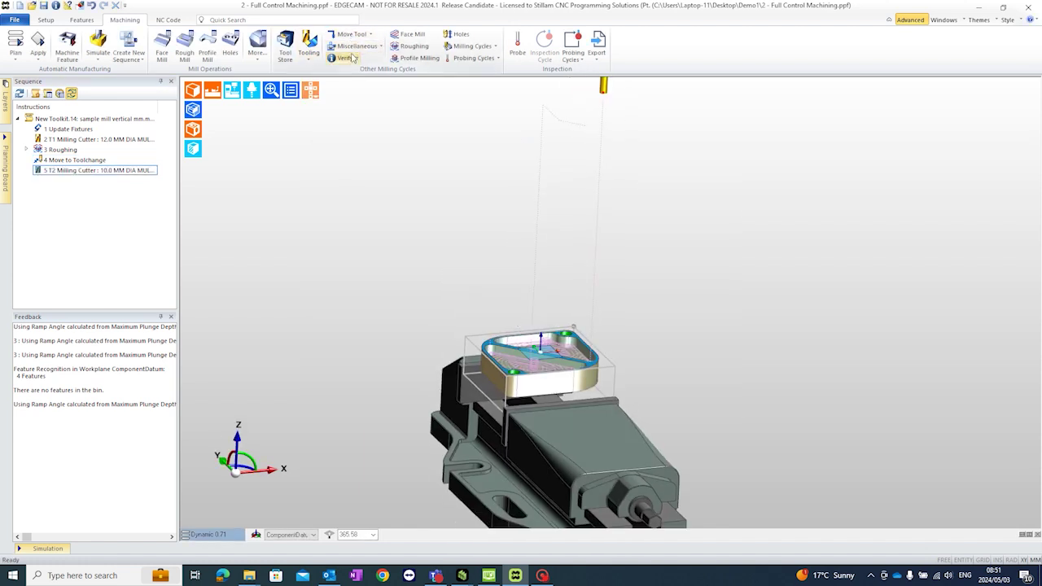
{"action": "left_click", "coordinate": [419, 58]}
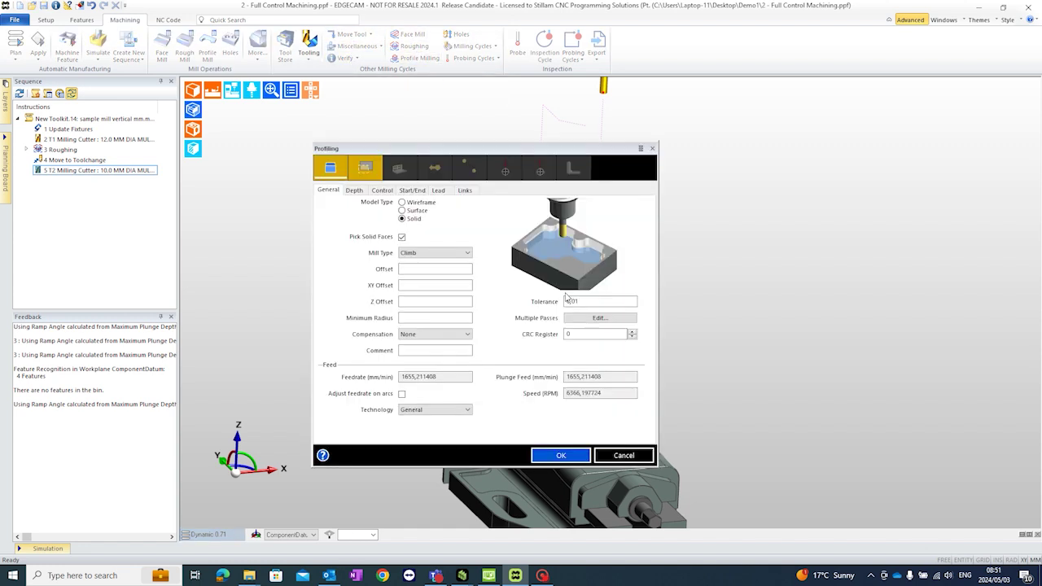
{"action": "left_click", "coordinate": [612, 456]}
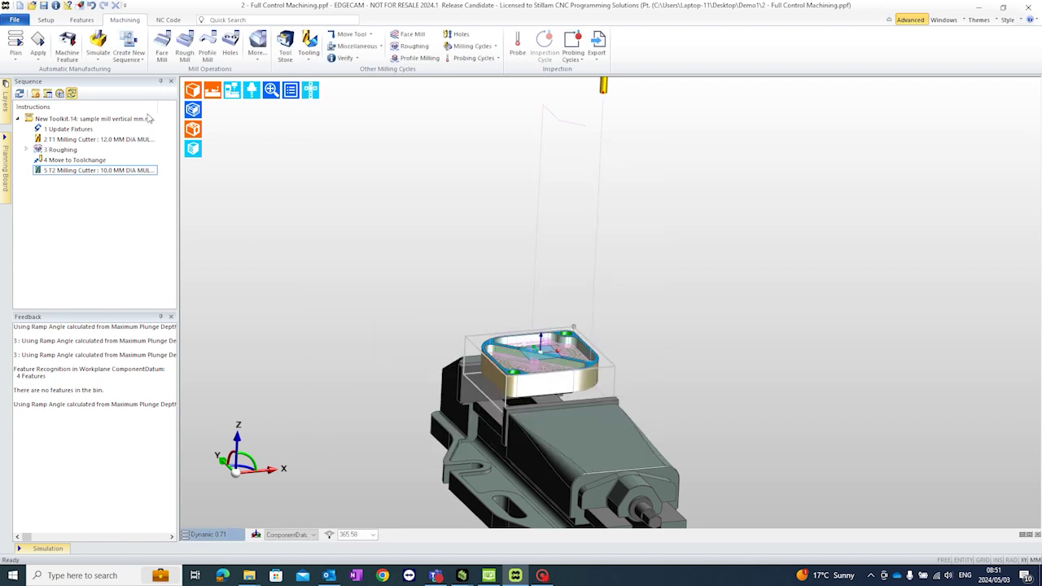
{"action": "left_click", "coordinate": [48, 53]}
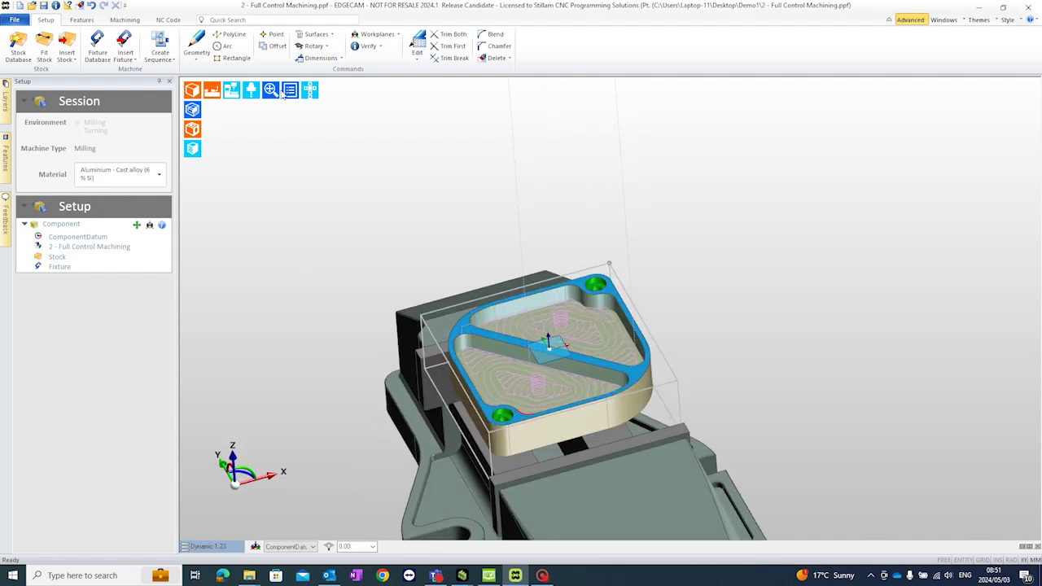
{"action": "left_click", "coordinate": [129, 21]}
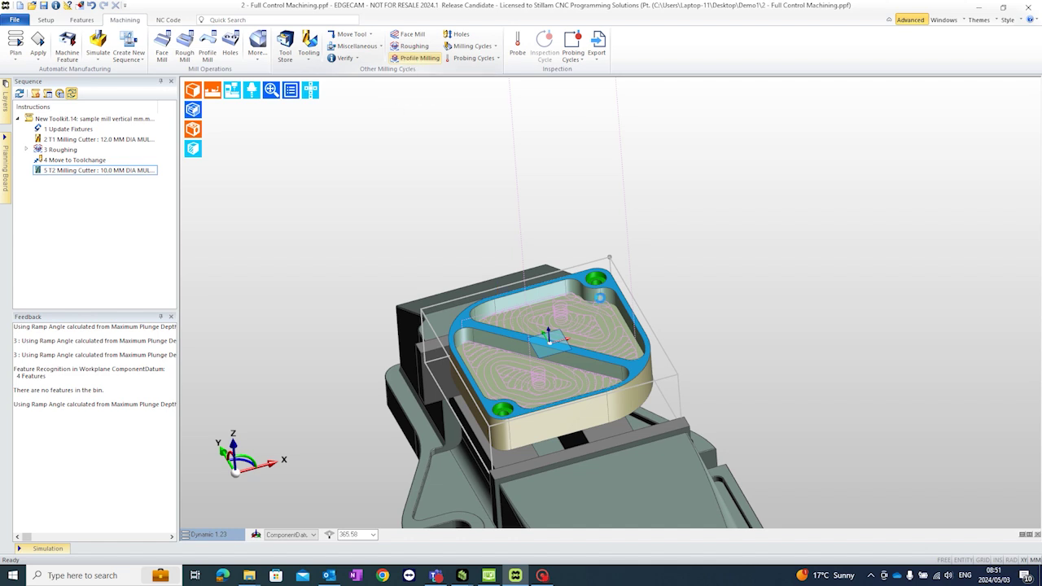
Accept a Profiling cycle with clearance 15 and cut increment 4
{"action": "left_click", "coordinate": [419, 57]}
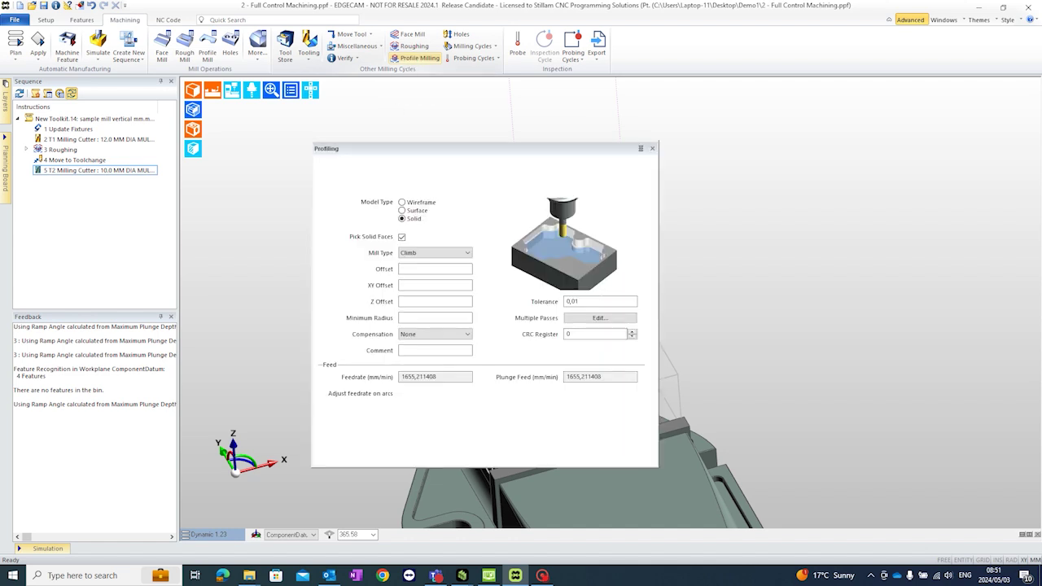
{"action": "left_click", "coordinate": [355, 190]}
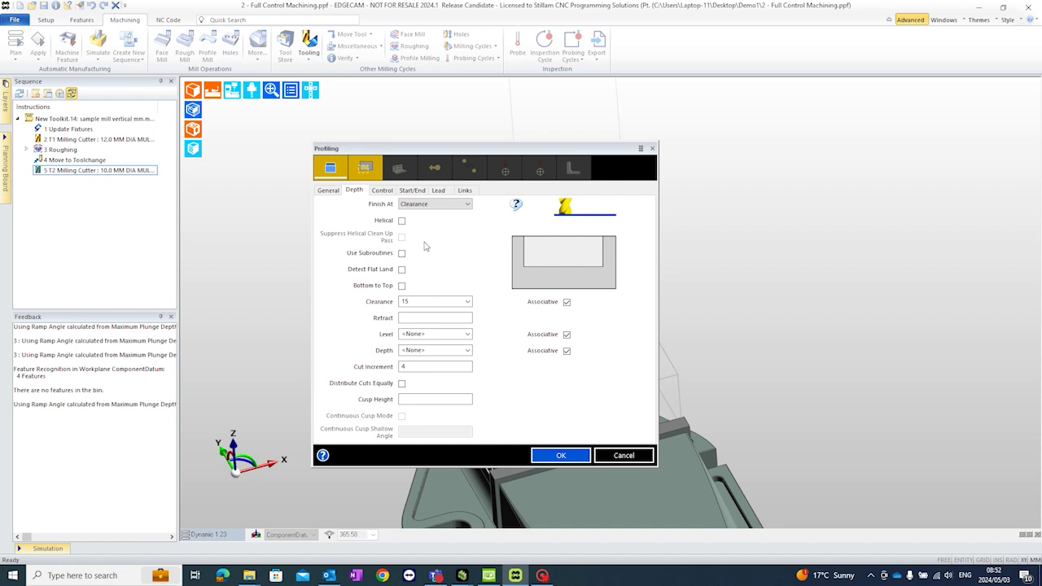
{"action": "left_click", "coordinate": [569, 455]}
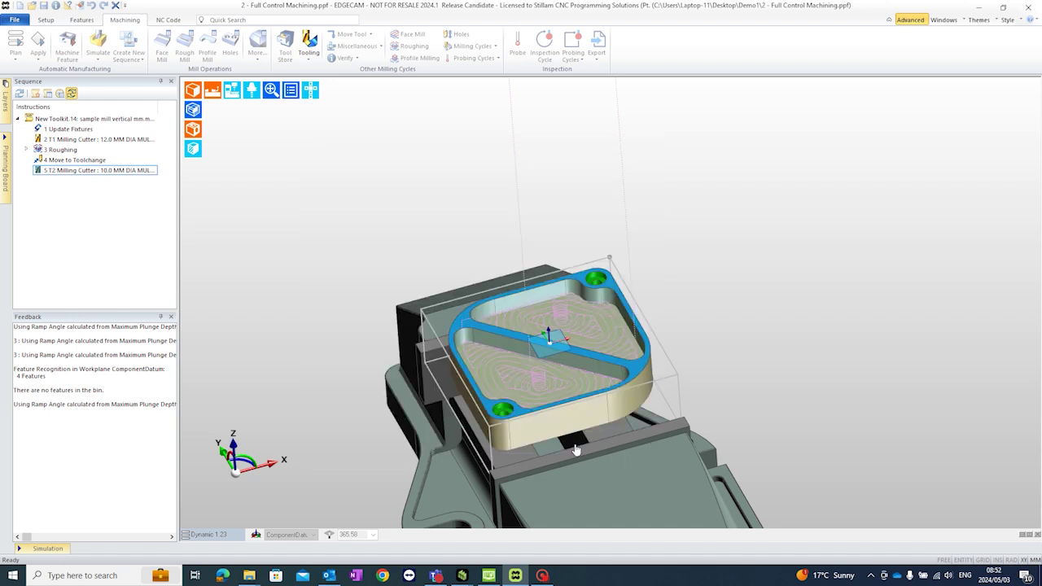
Finish feature picking, skipping the boundary, to create Profiling as instruction 6, and inspect its toolpath
{"action": "right_click", "coordinate": [707, 306]}
{"action": "right_click", "coordinate": [712, 303]}
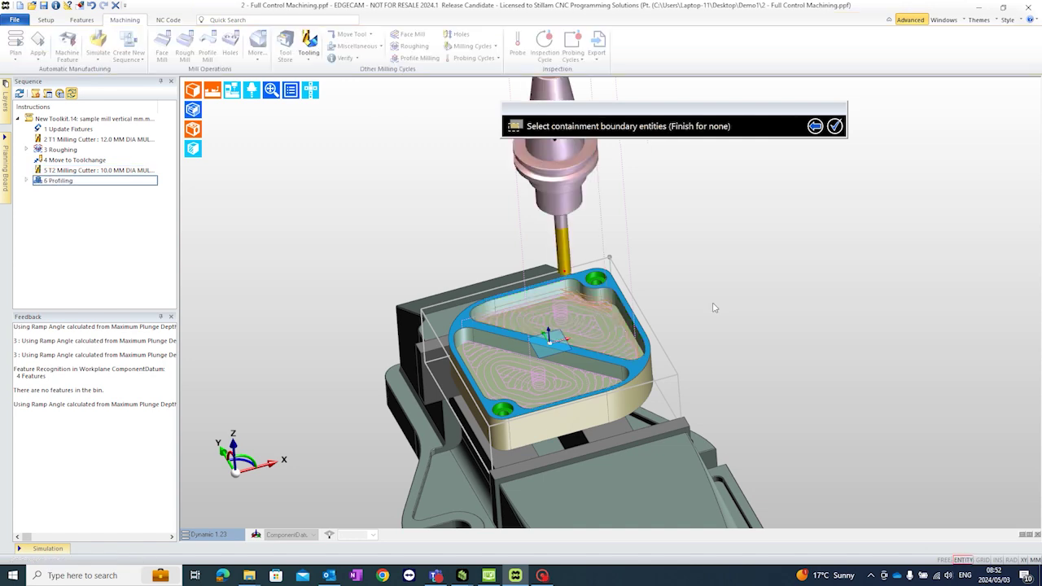
{"action": "middle_click_drag", "start_coordinate": [587, 327], "coordinate": [618, 277]}
{"action": "scroll", "coordinate": [597, 291], "scroll_direction": "up", "scroll_amount": 5}
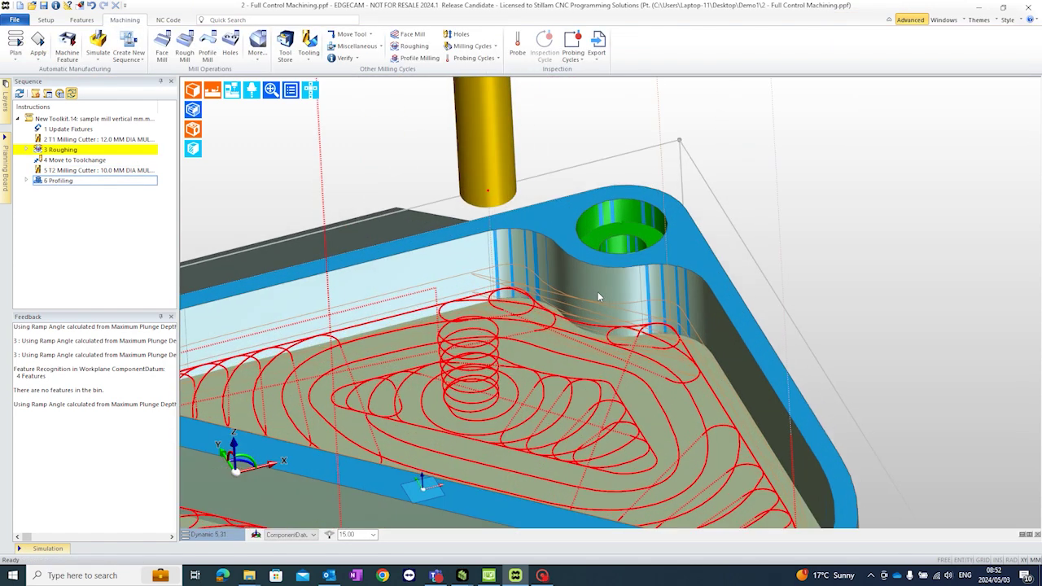
{"action": "scroll", "coordinate": [590, 304], "scroll_direction": "down", "scroll_amount": 2}
{"action": "left_click", "coordinate": [578, 320]}
{"action": "scroll", "coordinate": [576, 320], "scroll_direction": "down", "scroll_amount": 2}
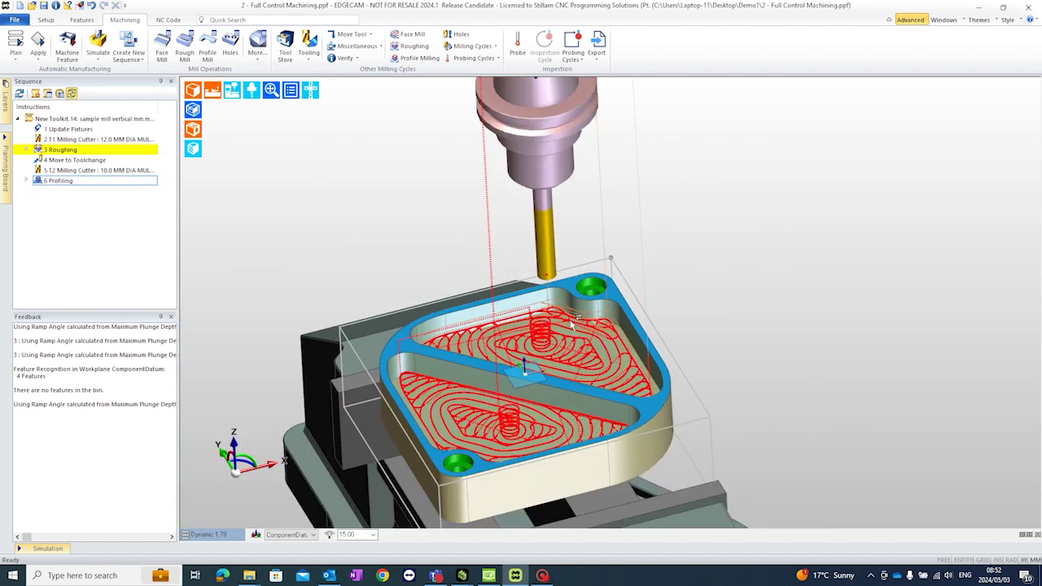
{"action": "scroll", "coordinate": [533, 333], "scroll_direction": "up", "scroll_amount": 1}
{"action": "left_click", "coordinate": [371, 132]}
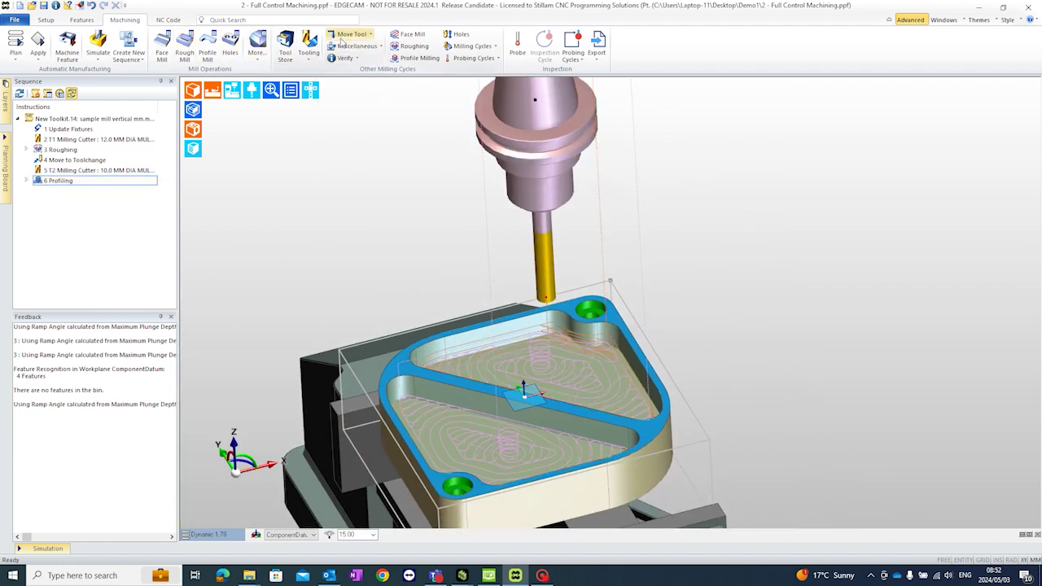
Add a Move to Home as instruction 7
{"action": "left_click", "coordinate": [350, 34]}
{"action": "left_click", "coordinate": [351, 110]}
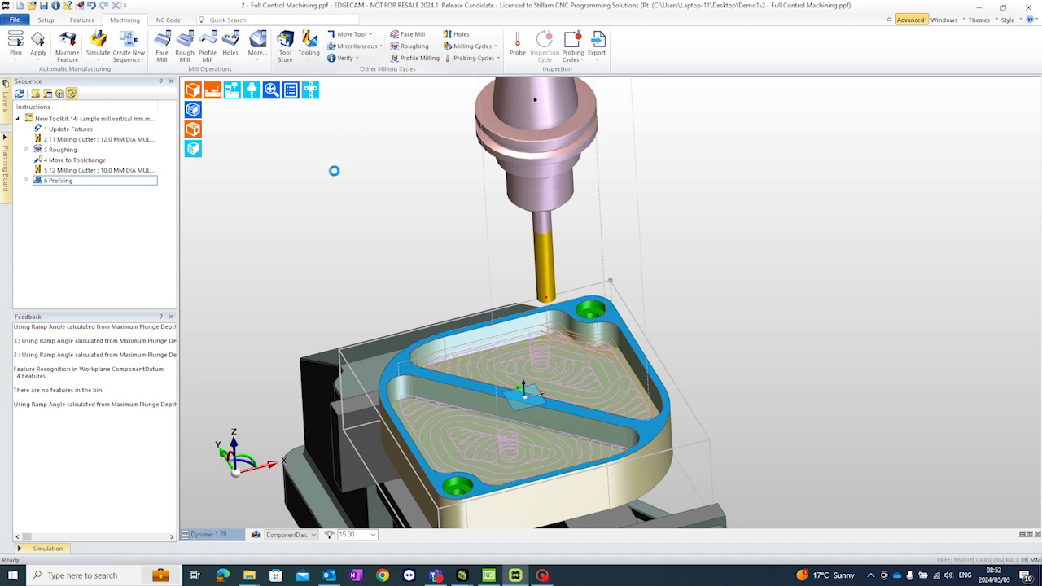
{"action": "left_click", "coordinate": [463, 225]}
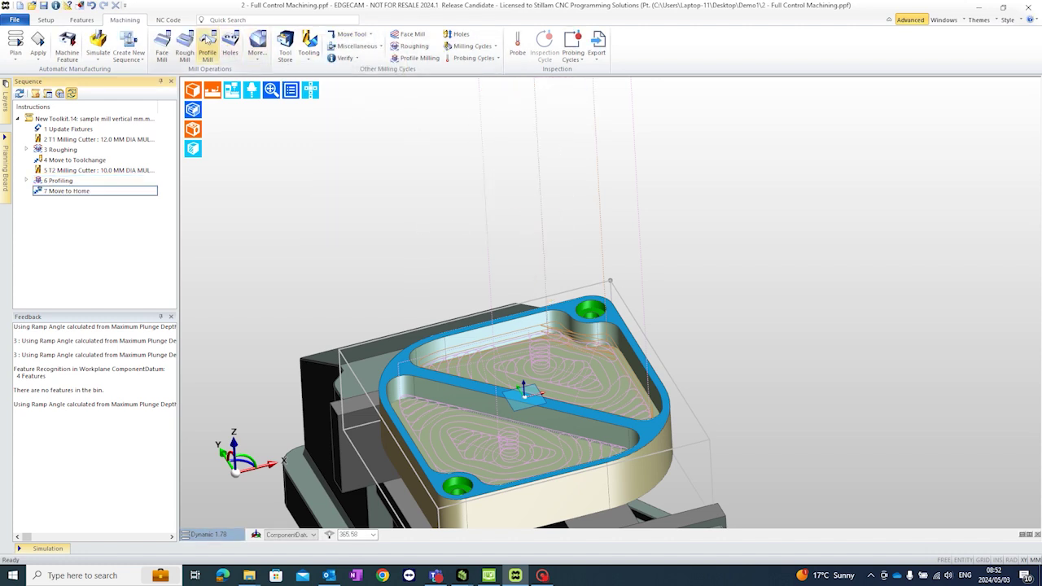
Set the NC output file to test.NC in the Desktop folder
{"action": "left_click", "coordinate": [170, 21]}
{"action": "left_click", "coordinate": [101, 51]}
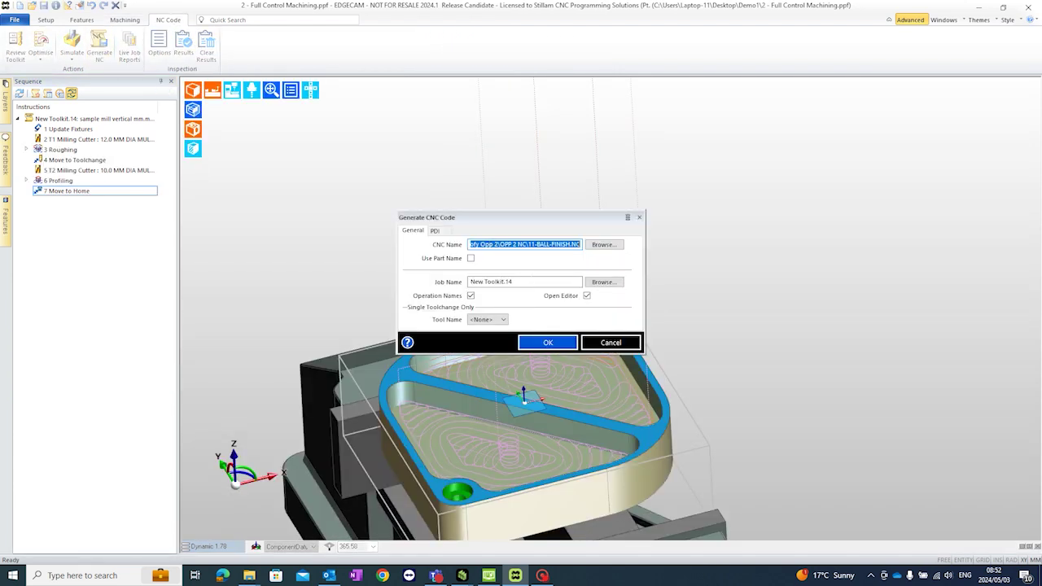
{"action": "left_click", "coordinate": [611, 342]}
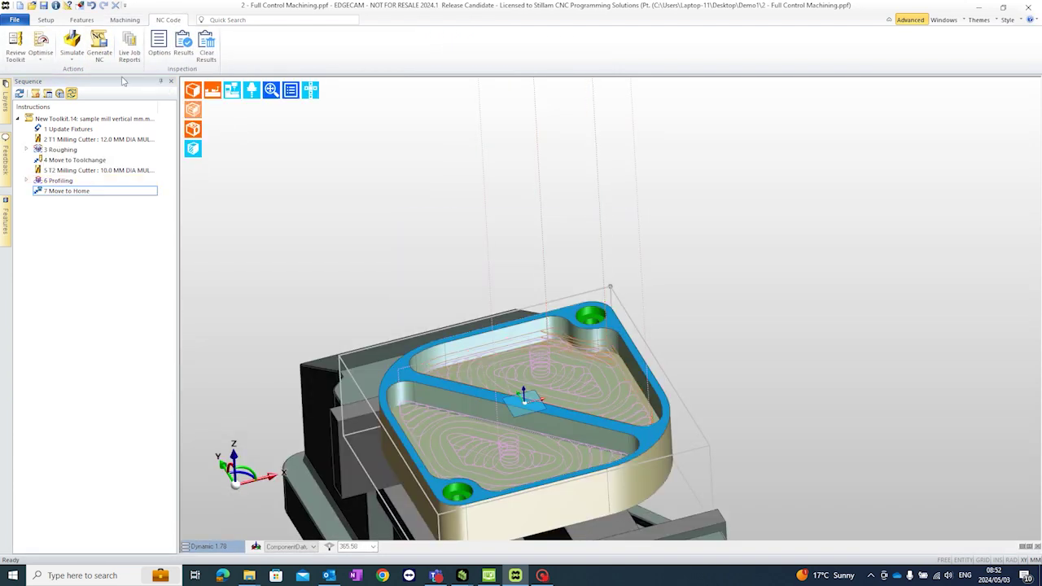
{"action": "left_click", "coordinate": [103, 45]}
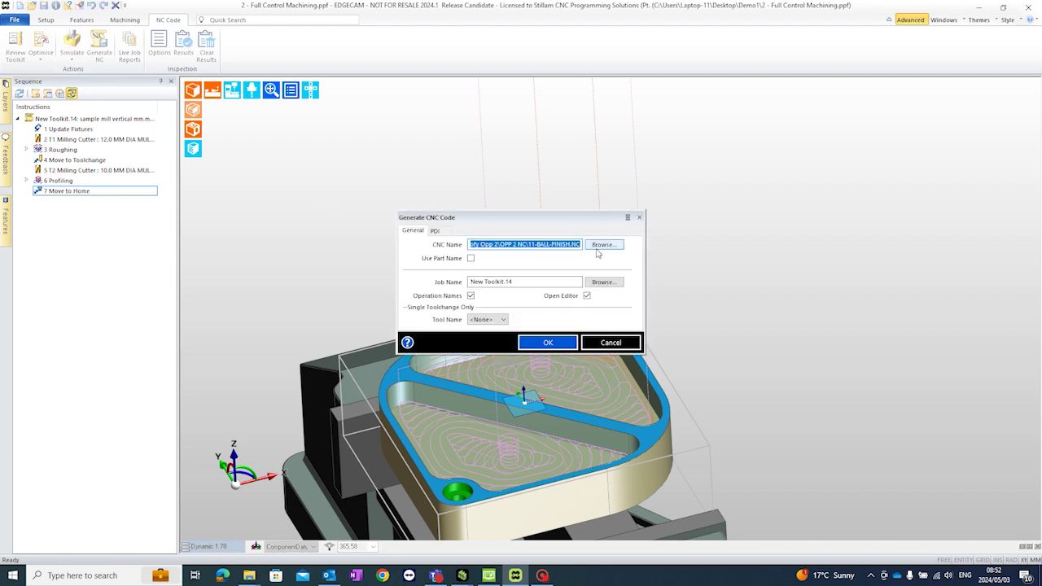
{"action": "left_click", "coordinate": [604, 244]}
{"action": "left_click", "coordinate": [358, 258]}
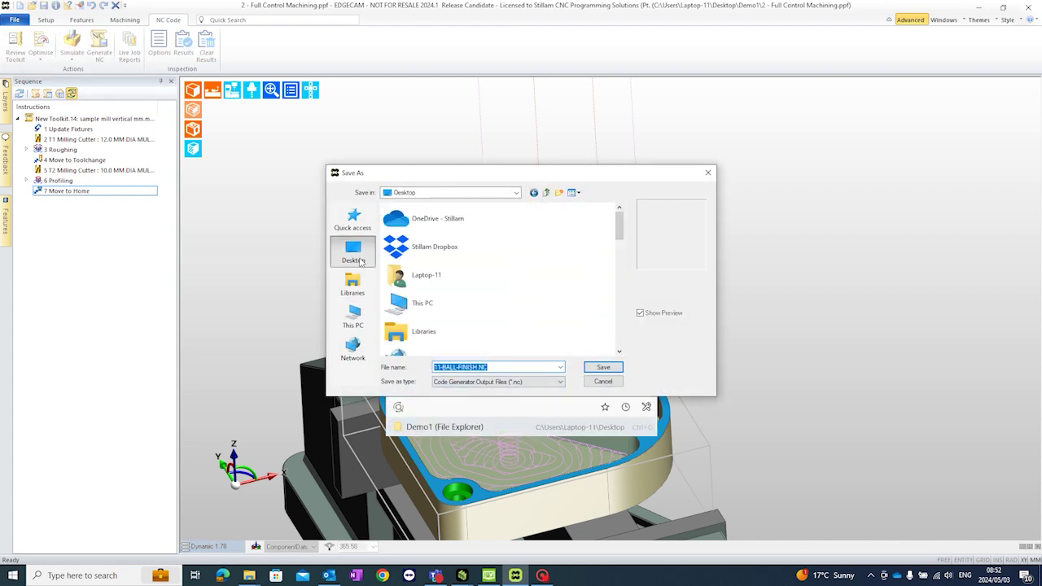
{"action": "type", "text": "test"}
{"action": "left_click", "coordinate": [602, 368]}
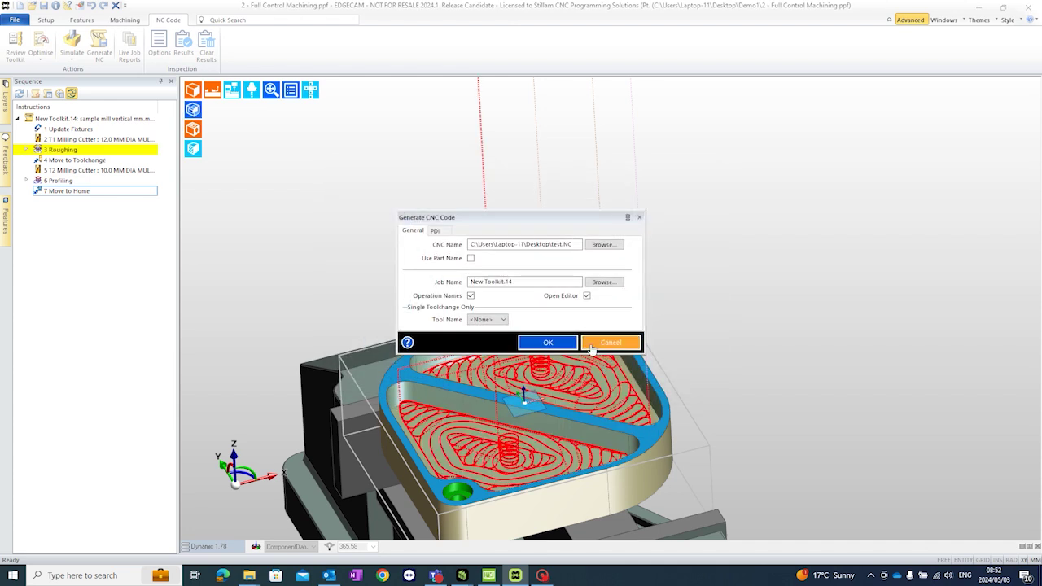
Generate the NC code, clearing the toolstore clash and follow-up prompts, then minimise the listing
{"action": "left_click", "coordinate": [564, 343]}
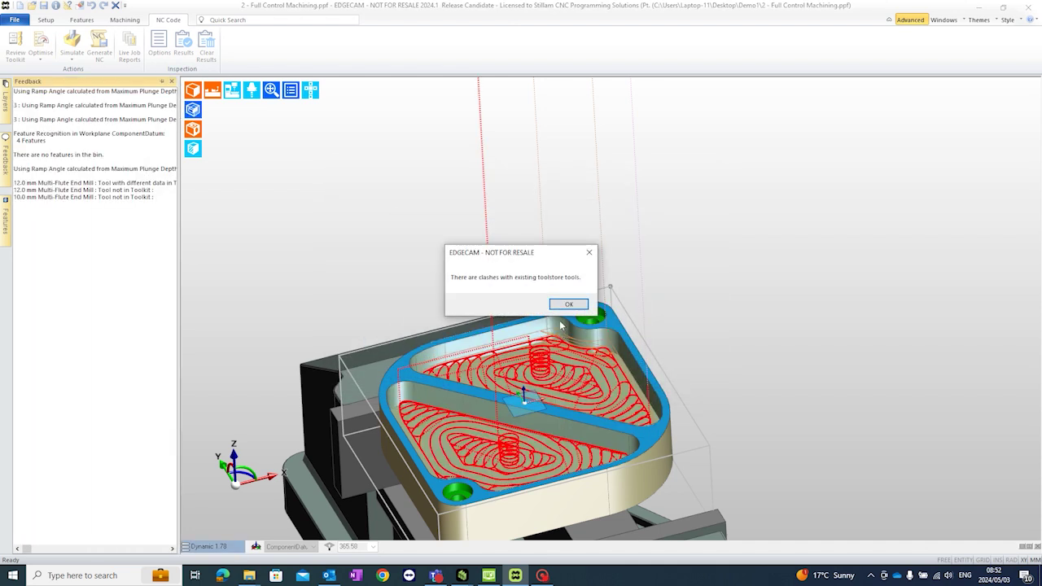
{"action": "left_click", "coordinate": [568, 312]}
{"action": "left_click", "coordinate": [562, 312]}
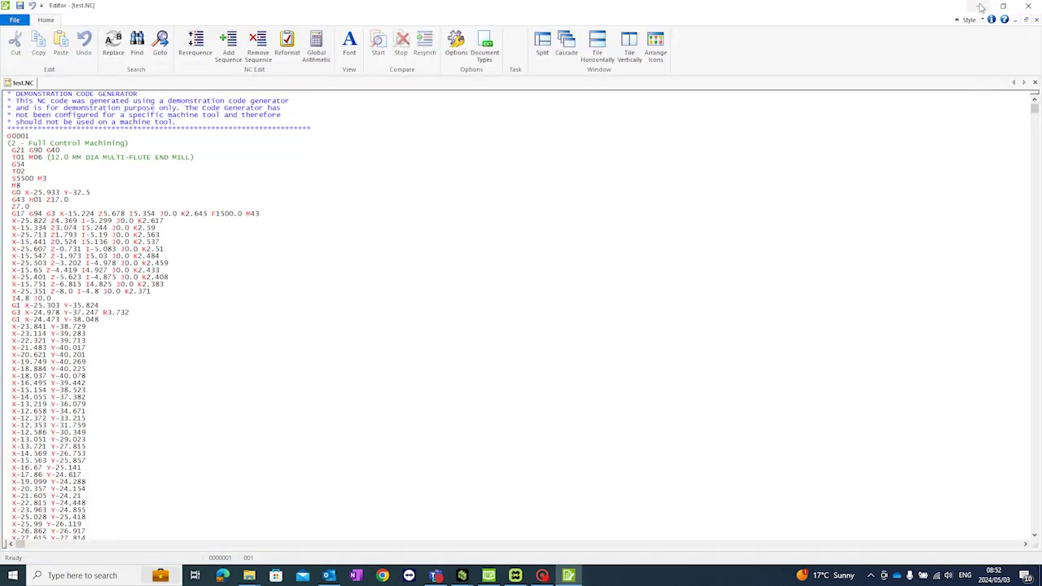
{"action": "left_click", "coordinate": [979, 6]}
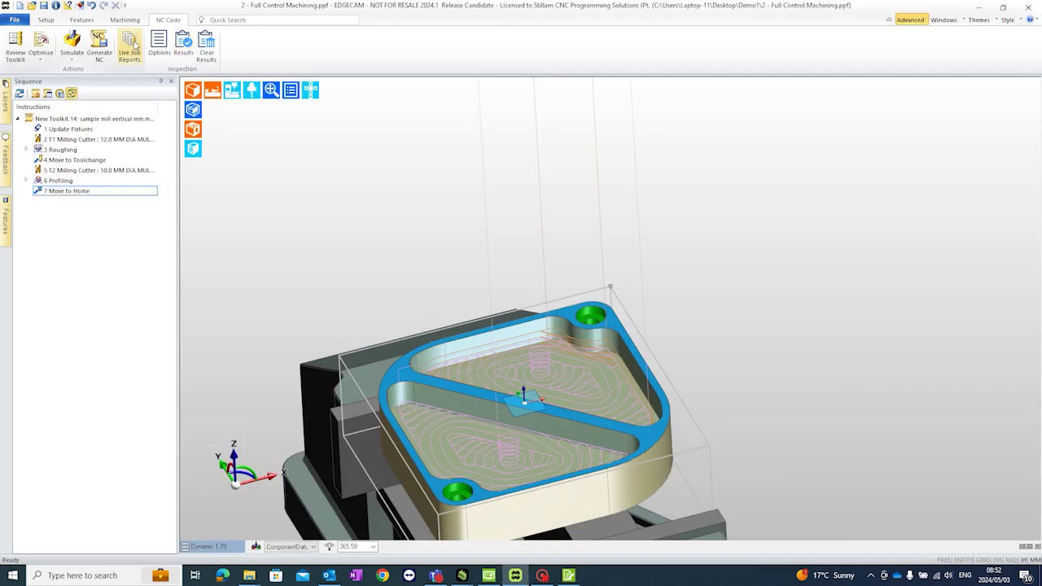
Open Live Job Reports, try the New Toolkit 14 link, and return to All Jobs after the server error
{"action": "left_click", "coordinate": [130, 48]}
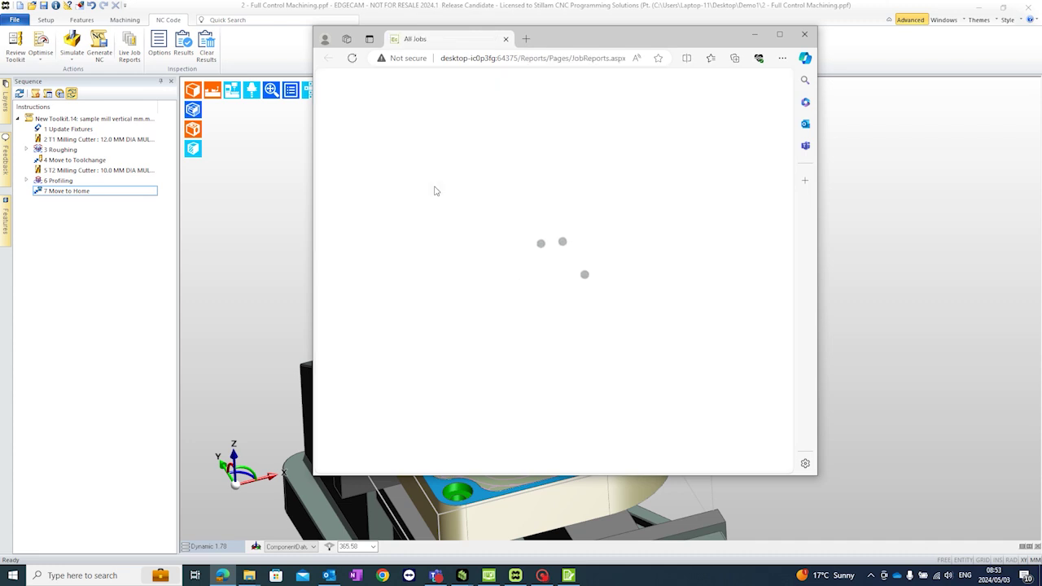
{"action": "scroll", "coordinate": [557, 340], "scroll_direction": "down", "scroll_amount": 3}
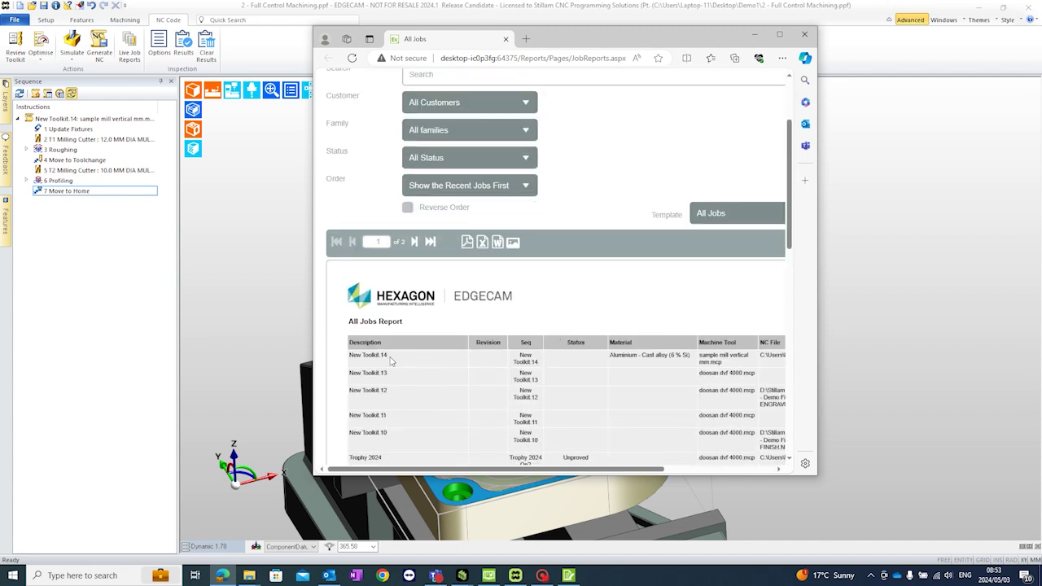
{"action": "left_click", "coordinate": [388, 358]}
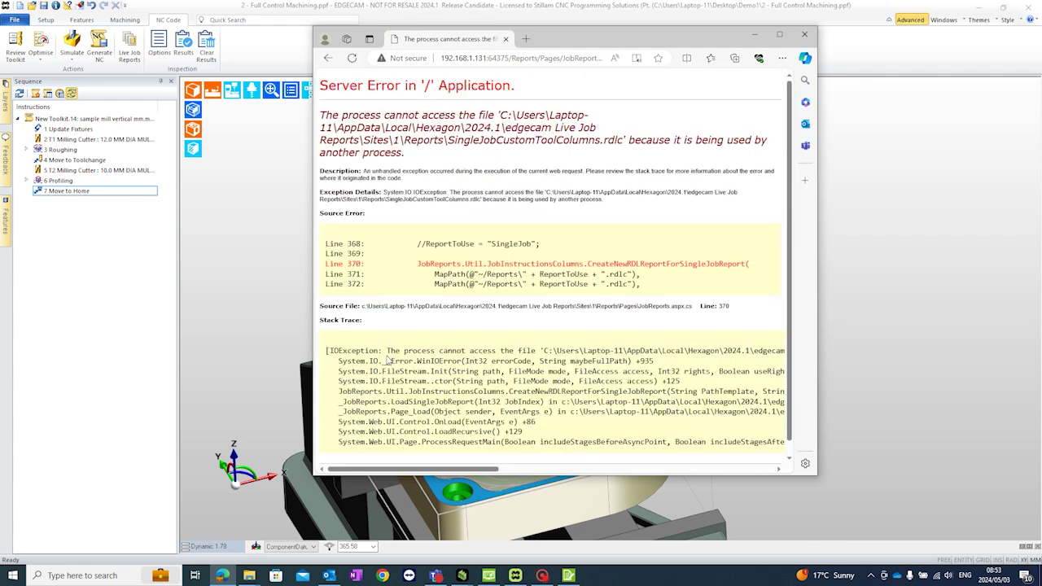
{"action": "scroll", "coordinate": [496, 252], "scroll_direction": "down", "scroll_amount": 1}
{"action": "scroll", "coordinate": [485, 240], "scroll_direction": "up", "scroll_amount": 1}
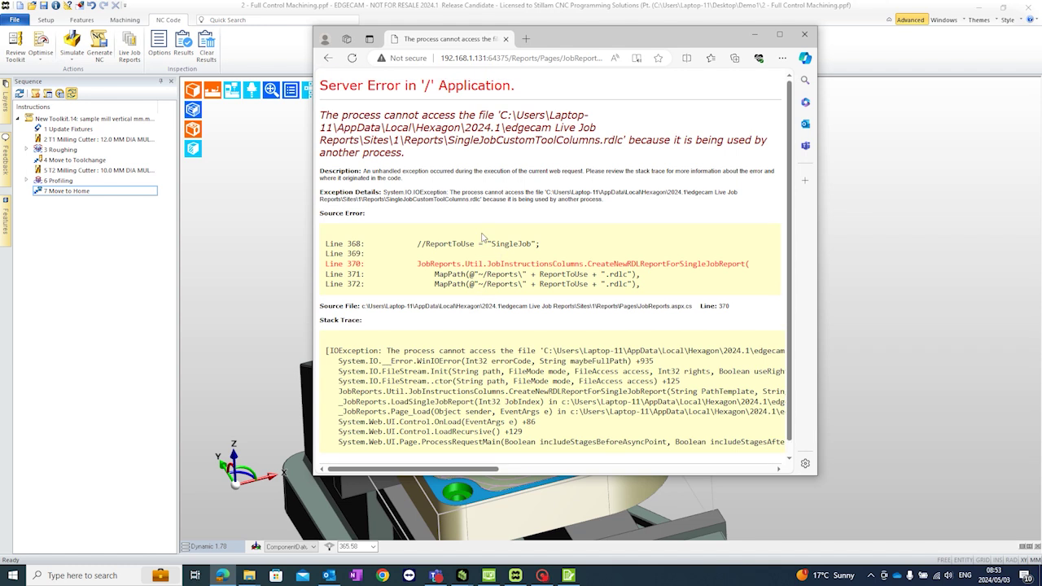
{"action": "left_click", "coordinate": [328, 58]}
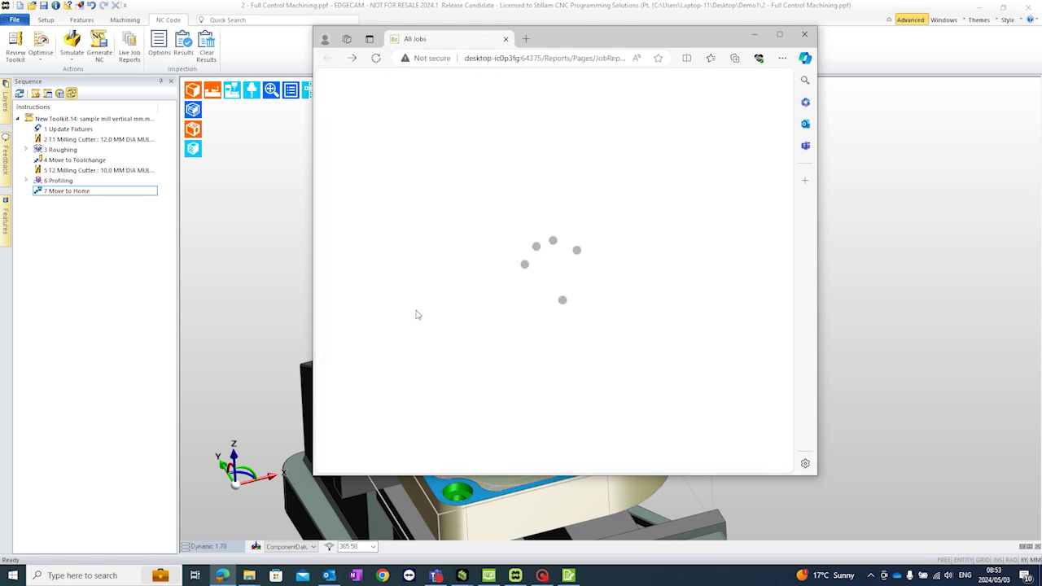
Open the Single Job Report for New Toolkit 14 and scroll through its Job Data
{"action": "scroll", "coordinate": [406, 417], "scroll_direction": "down", "scroll_amount": 1}
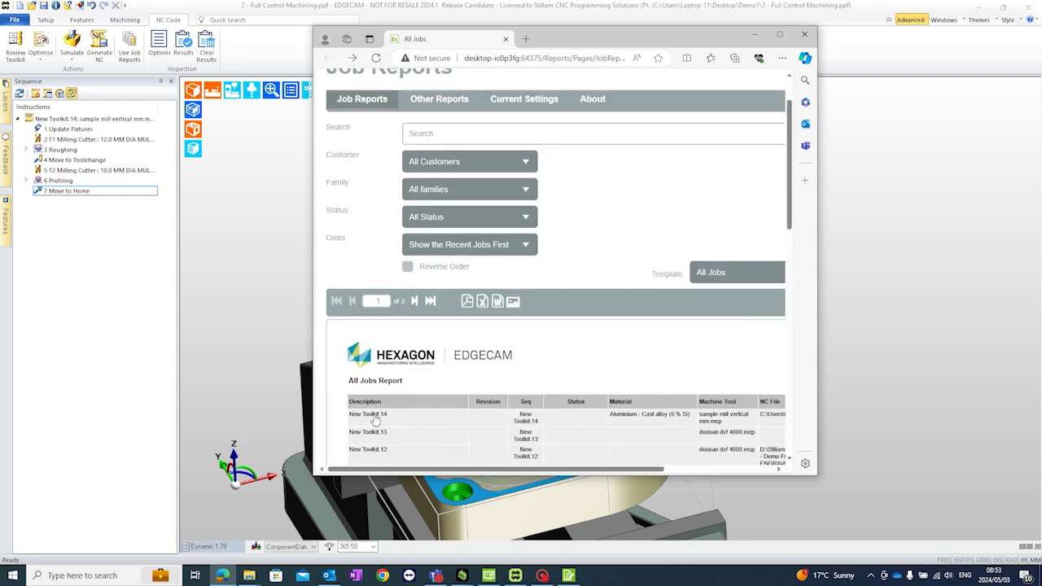
{"action": "left_click", "coordinate": [376, 416]}
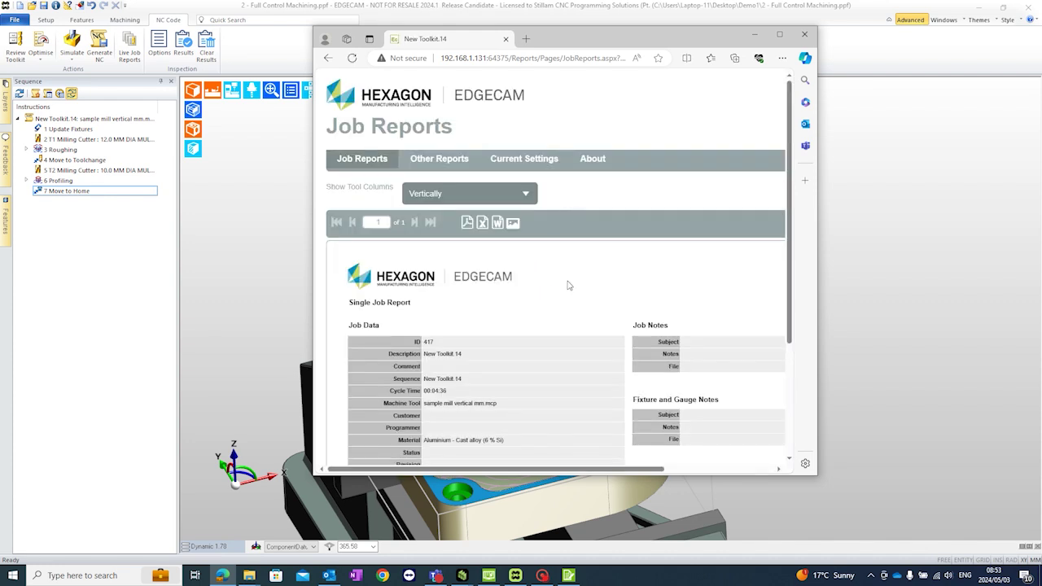
{"action": "scroll", "coordinate": [569, 285], "scroll_direction": "down", "scroll_amount": 1}
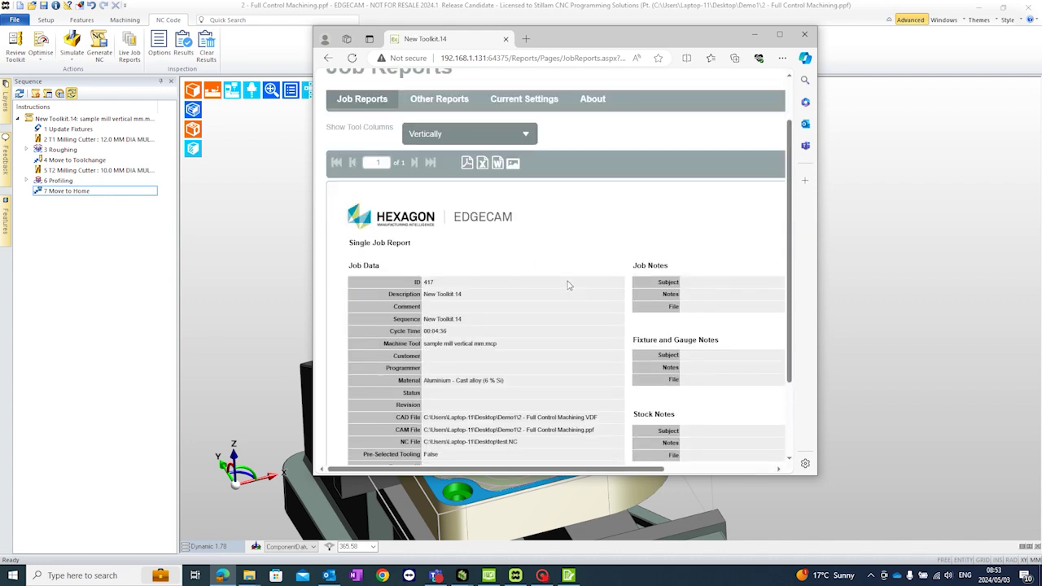
{"action": "scroll", "coordinate": [569, 288], "scroll_direction": "down", "scroll_amount": 2}
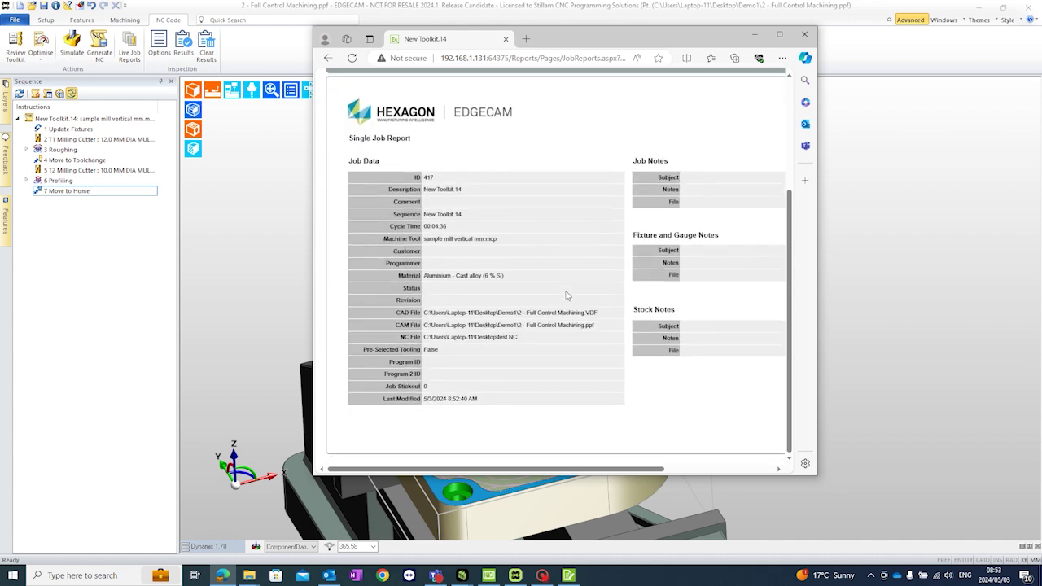
{"action": "scroll", "coordinate": [565, 358], "scroll_direction": "up", "scroll_amount": 3}
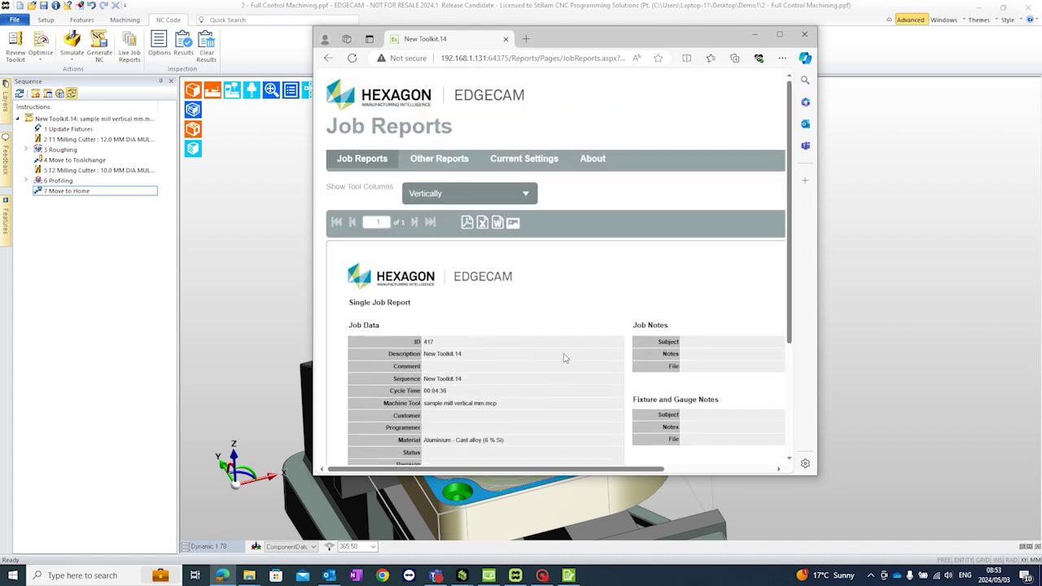
{"action": "scroll", "coordinate": [569, 343], "scroll_direction": "down", "scroll_amount": 3}
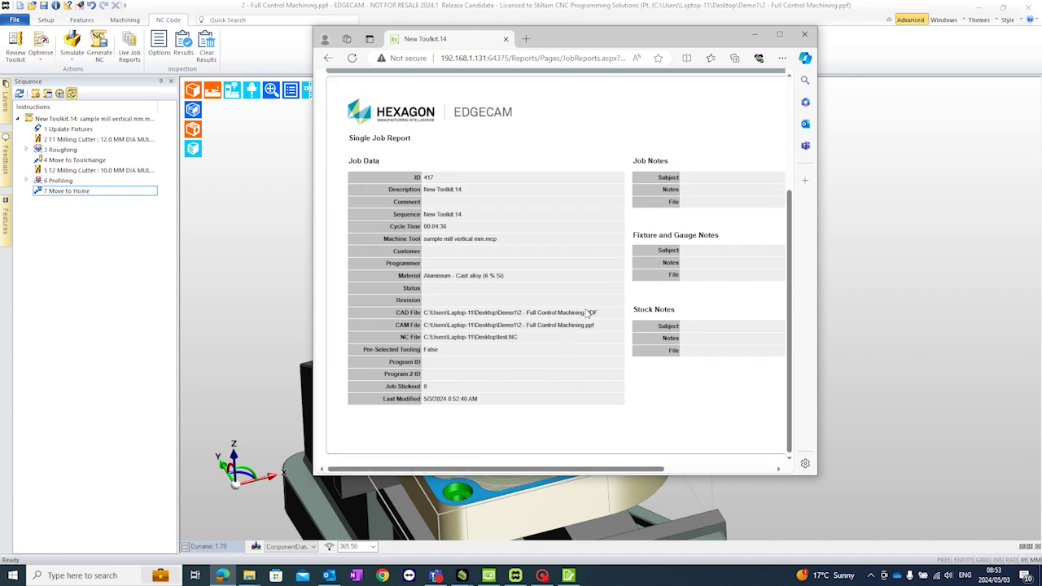
{"action": "scroll", "coordinate": [574, 313], "scroll_direction": "up", "scroll_amount": 3}
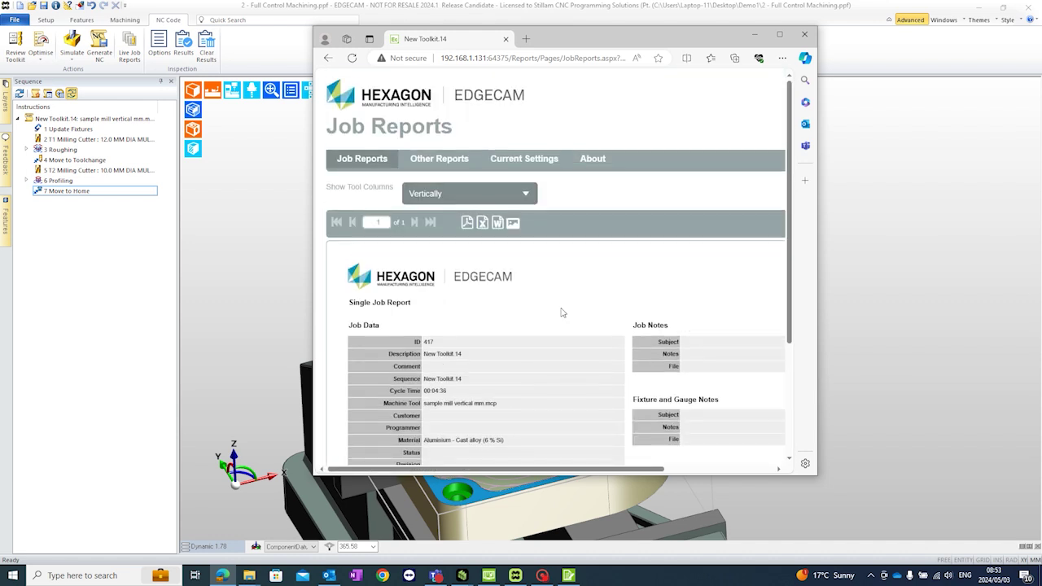
Keep tool columns vertical, maximise the report window to review it, then close it
{"action": "left_click", "coordinate": [531, 195]}
{"action": "left_click", "coordinate": [526, 193]}
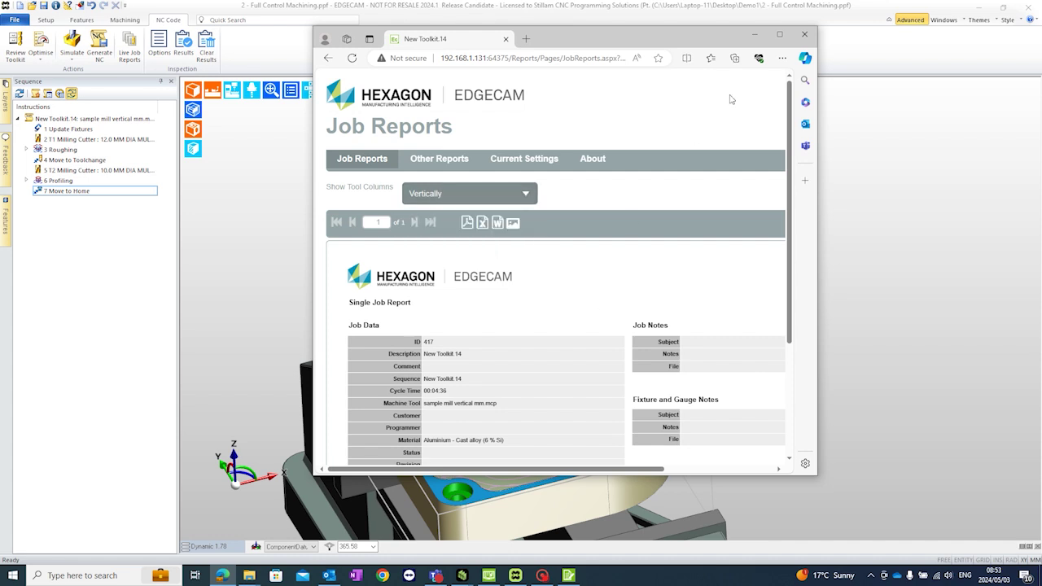
{"action": "left_click", "coordinate": [779, 34]}
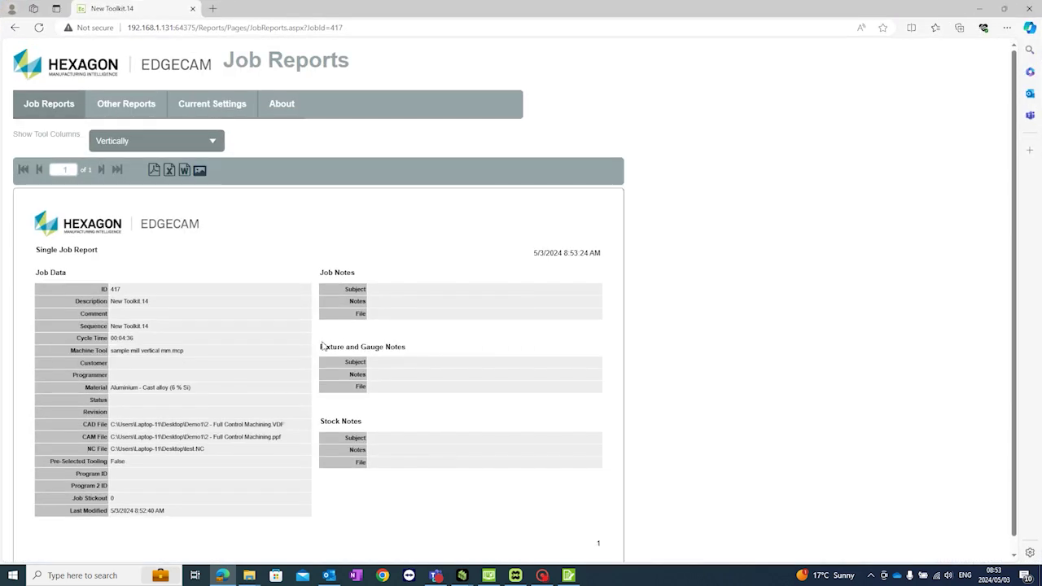
{"action": "scroll", "coordinate": [272, 389], "scroll_direction": "down", "scroll_amount": 1}
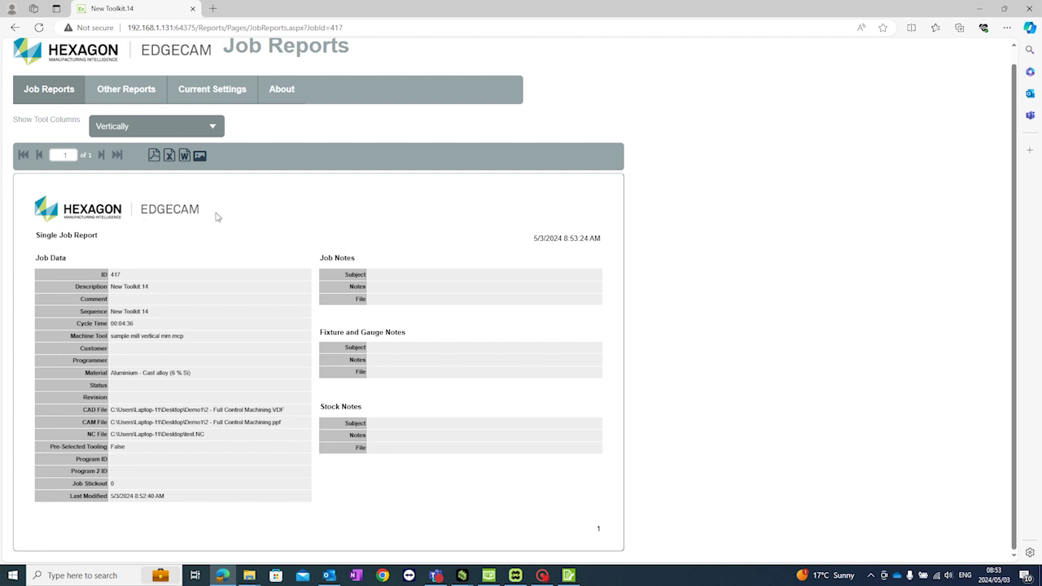
{"action": "left_click", "coordinate": [1028, 8]}
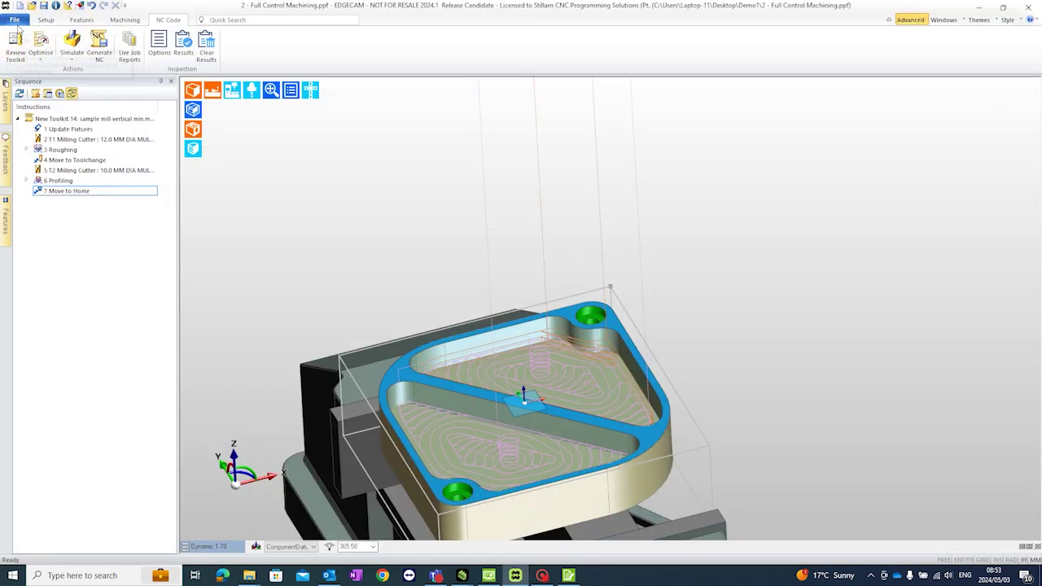
Undo Move to Home, Profiling, the T2 10 mm cutter change and Move to Toolchange
{"action": "scroll", "coordinate": [410, 372], "scroll_direction": "down", "scroll_amount": 4}
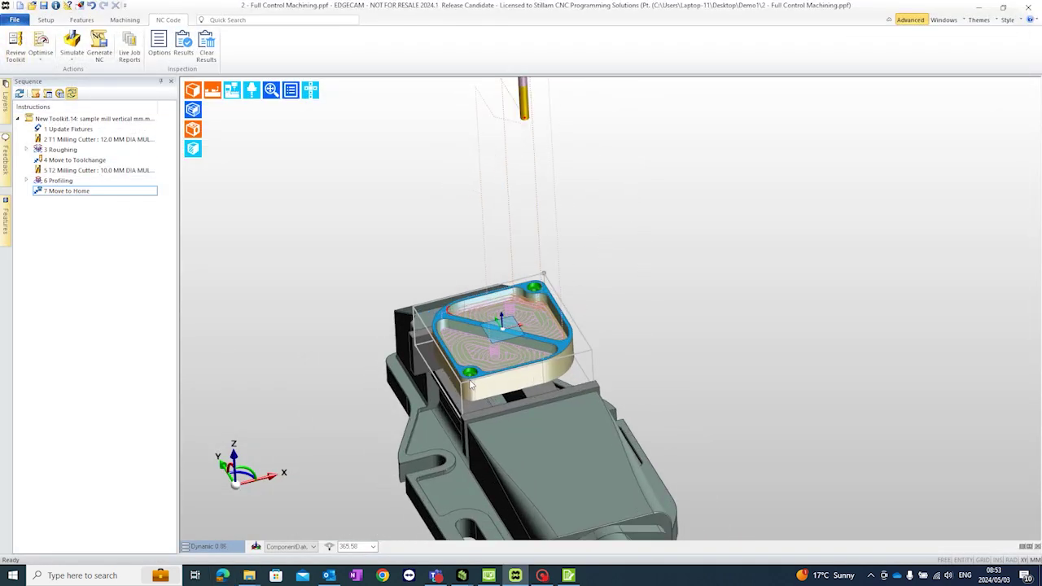
{"action": "scroll", "coordinate": [478, 356], "scroll_direction": "up", "scroll_amount": 2}
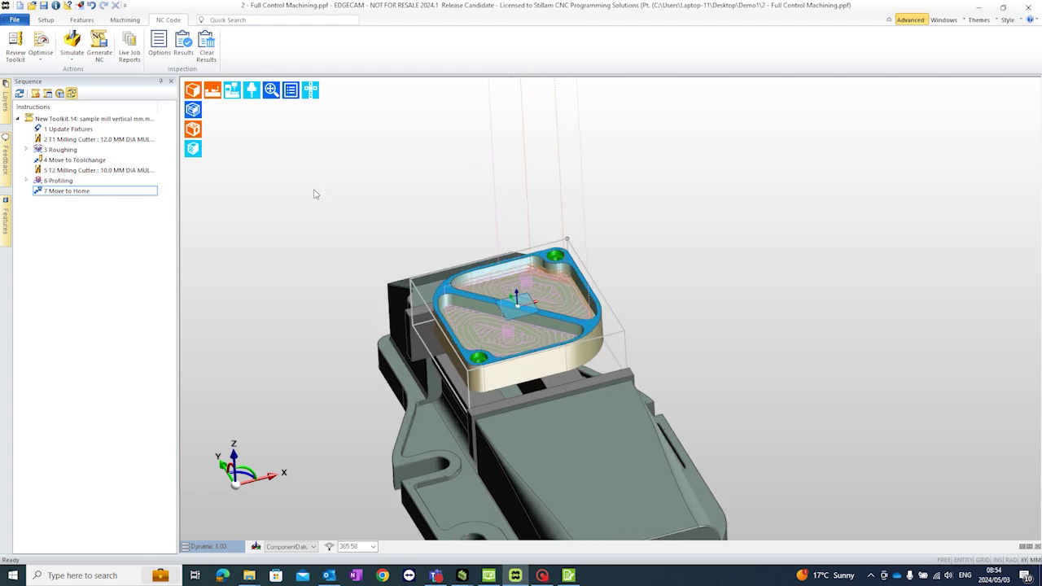
{"action": "left_click", "coordinate": [91, 5]}
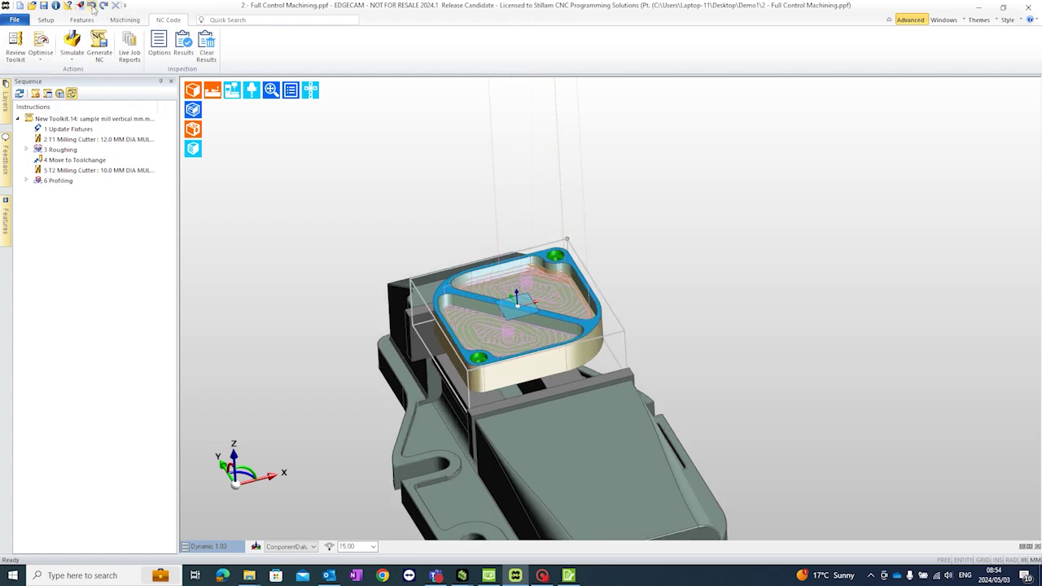
{"action": "left_click", "coordinate": [92, 6]}
{"action": "left_click", "coordinate": [92, 5]}
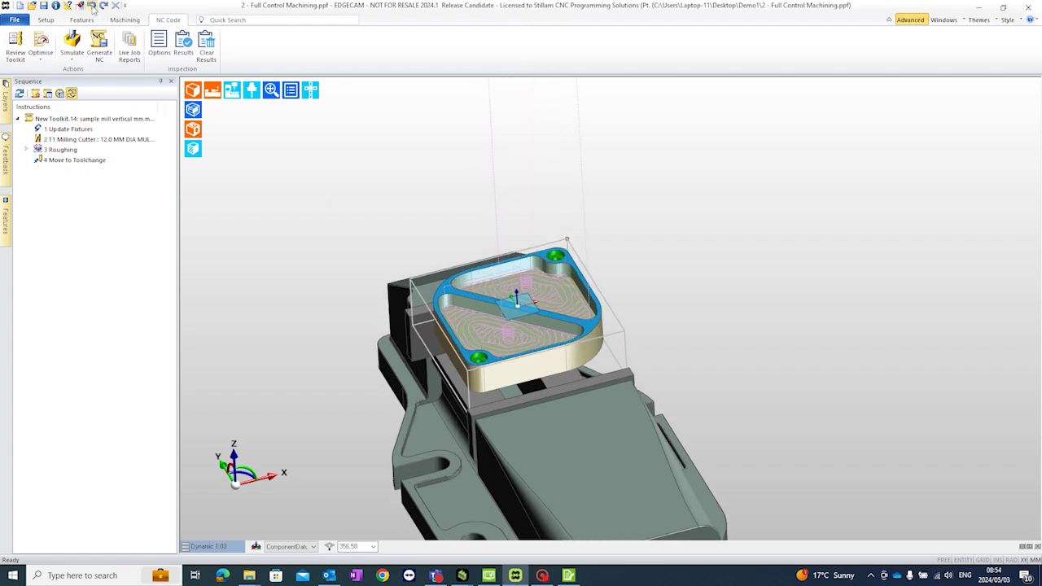
{"action": "left_click", "coordinate": [92, 5]}
{"action": "scroll", "coordinate": [456, 366], "scroll_direction": "up", "scroll_amount": 5}
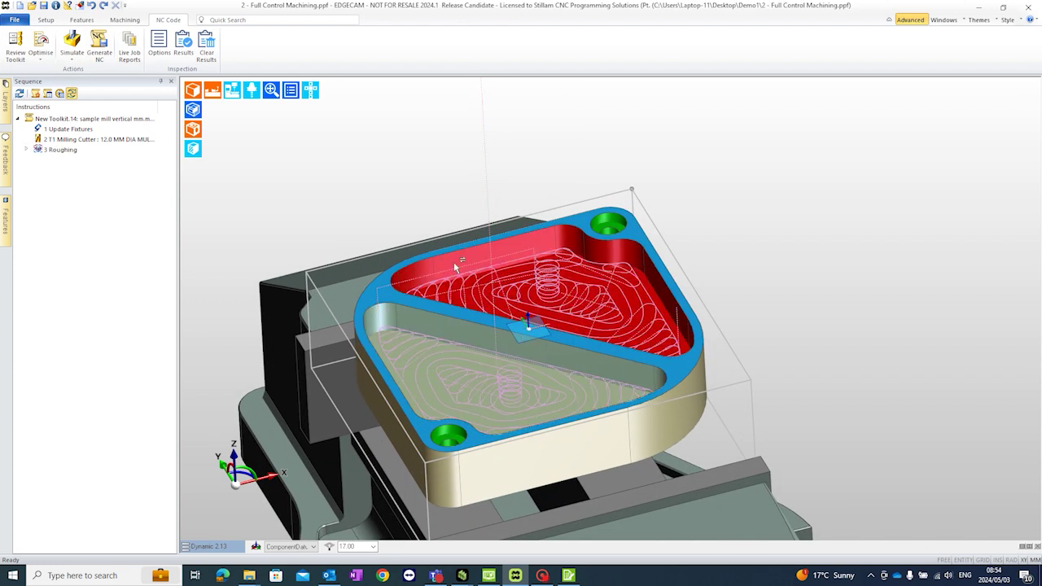
Add a Move to Toolchange instruction to the sequence
{"action": "left_click", "coordinate": [137, 21]}
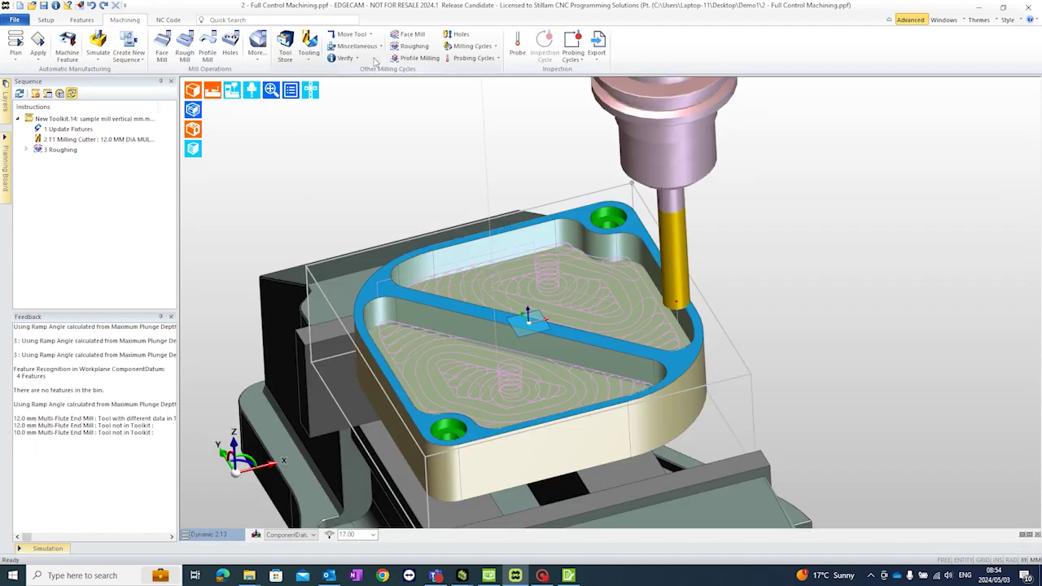
{"action": "left_click", "coordinate": [352, 34]}
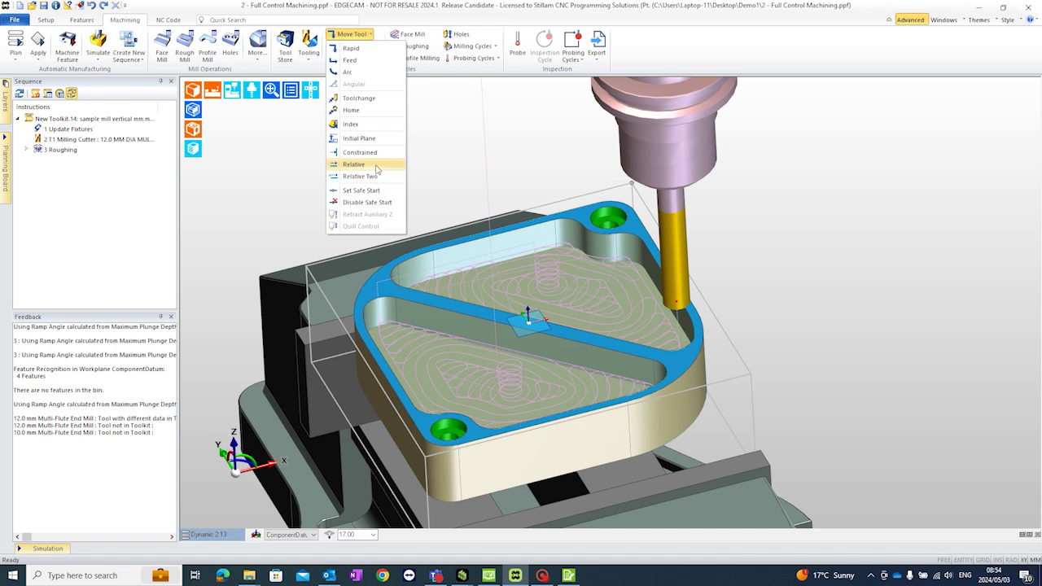
{"action": "left_click", "coordinate": [358, 98]}
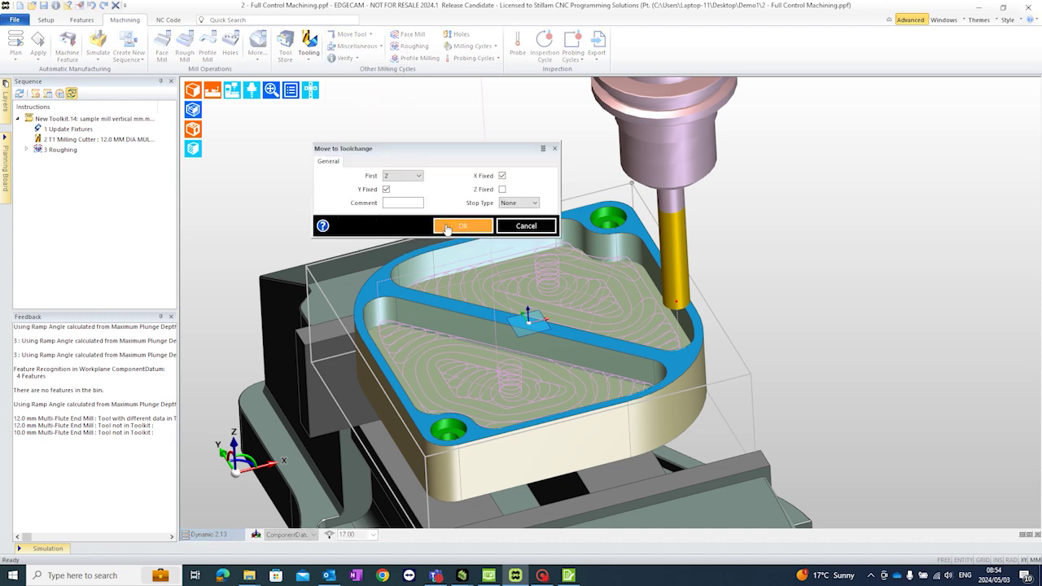
{"action": "left_click", "coordinate": [446, 228]}
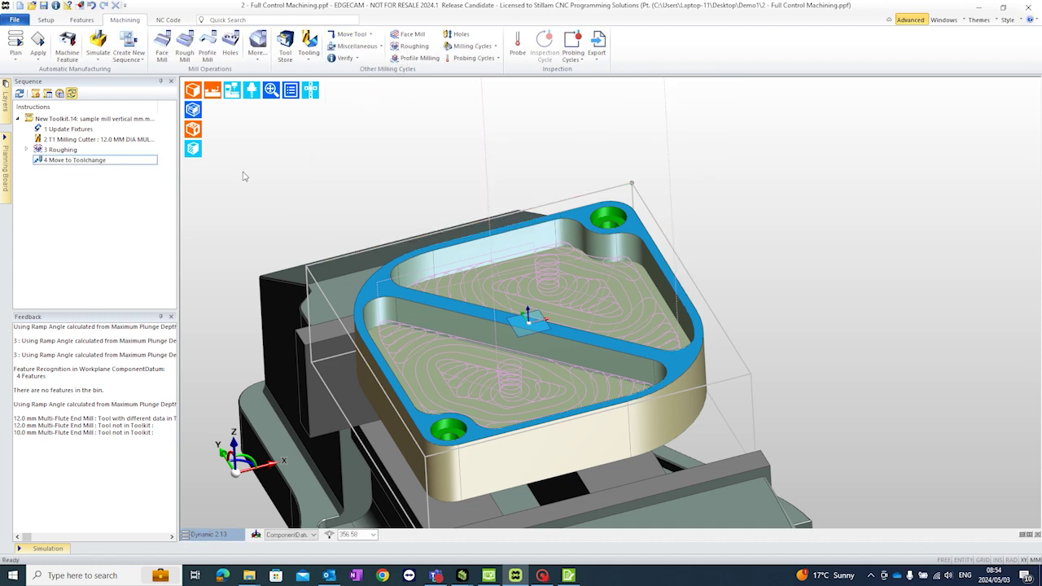
Load the 8.0 mm Multi-Flute End Mill from the ToolStore as the next tool
{"action": "left_click", "coordinate": [285, 48]}
{"action": "left_click", "coordinate": [275, 331]}
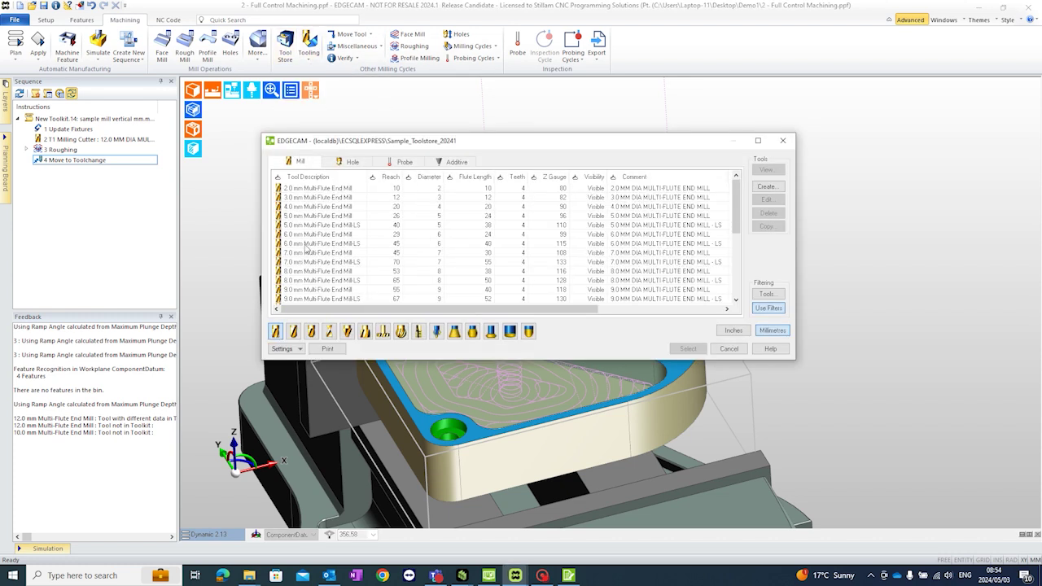
{"action": "left_click", "coordinate": [310, 273]}
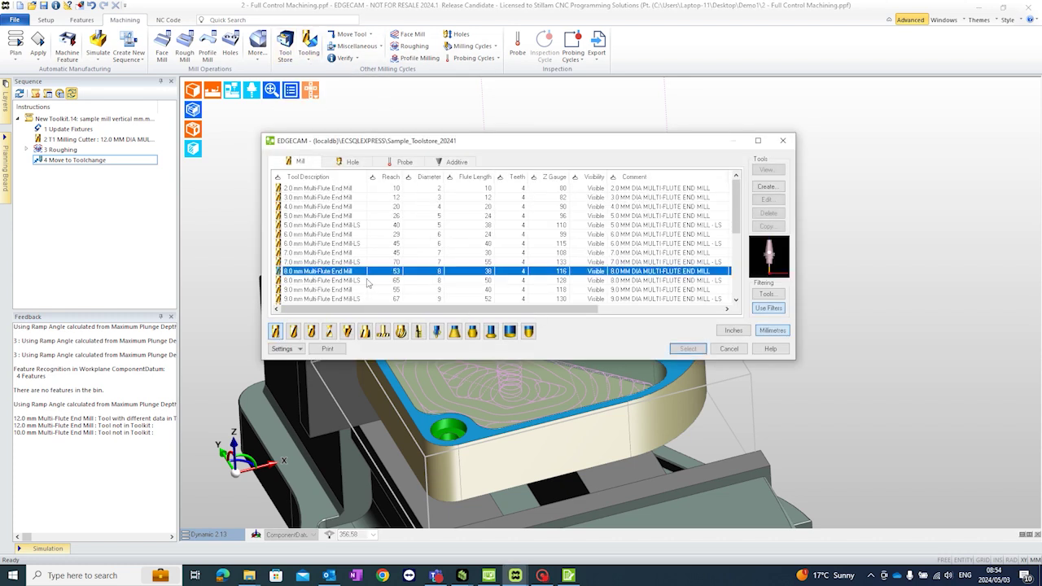
{"action": "left_click", "coordinate": [686, 349]}
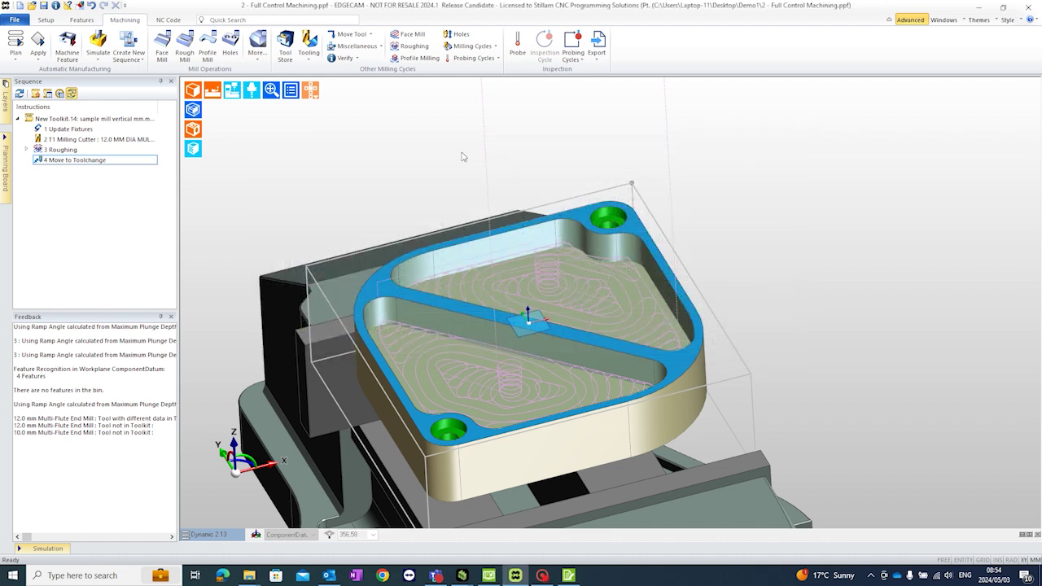
{"action": "left_click", "coordinate": [432, 226]}
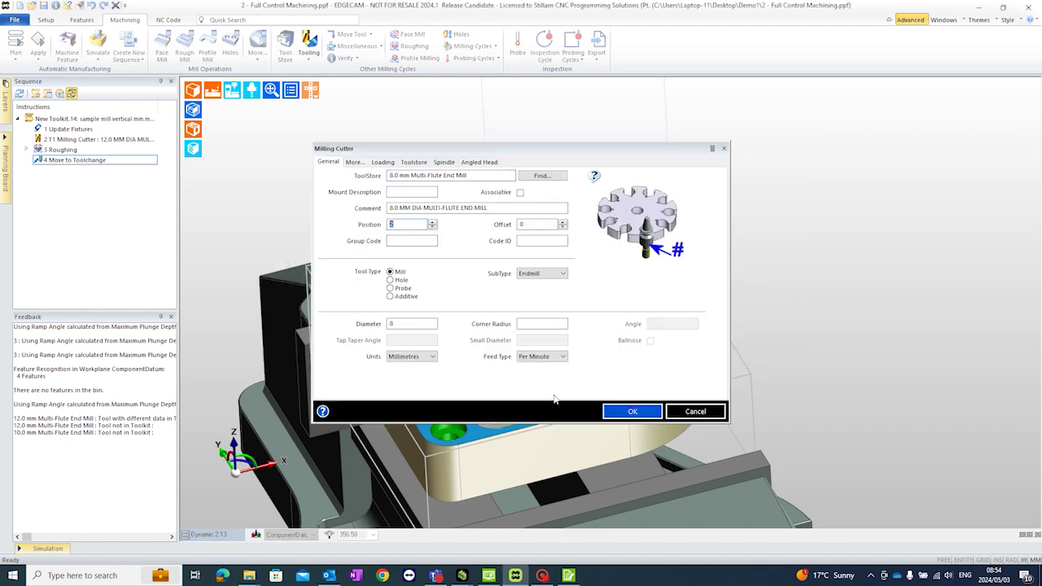
{"action": "left_click", "coordinate": [640, 413]}
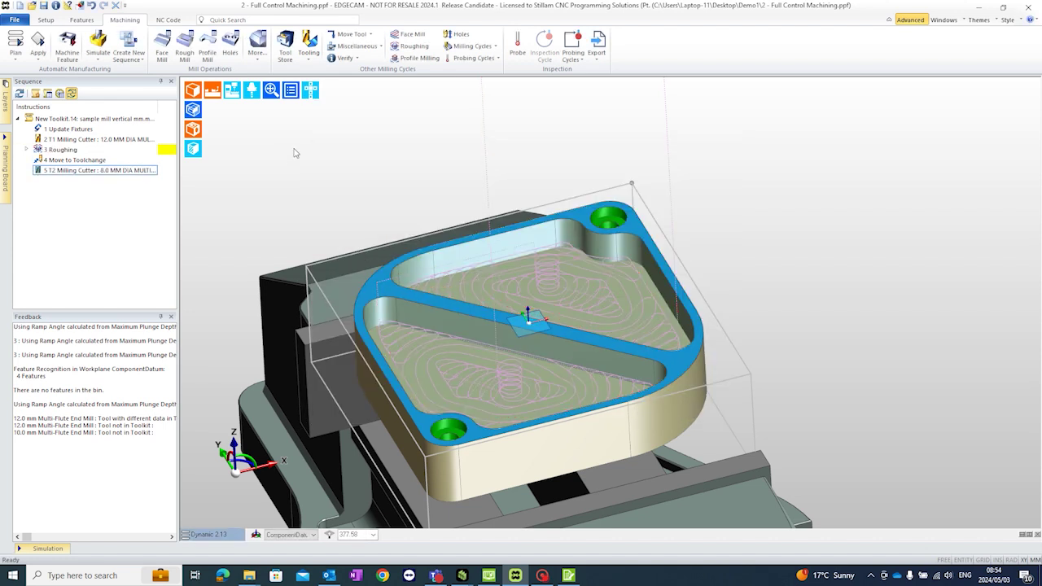
Profile both inner pockets with the 8 mm end mill, adjusting feedrate and cut increment
{"action": "left_click", "coordinate": [431, 59]}
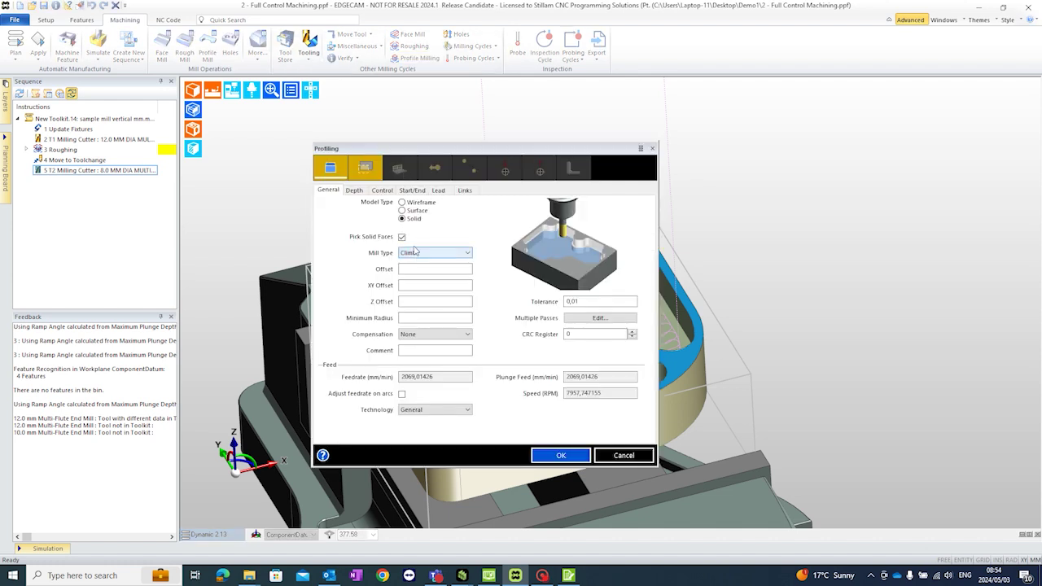
{"action": "left_click", "coordinate": [451, 380]}
{"action": "left_click", "coordinate": [355, 193]}
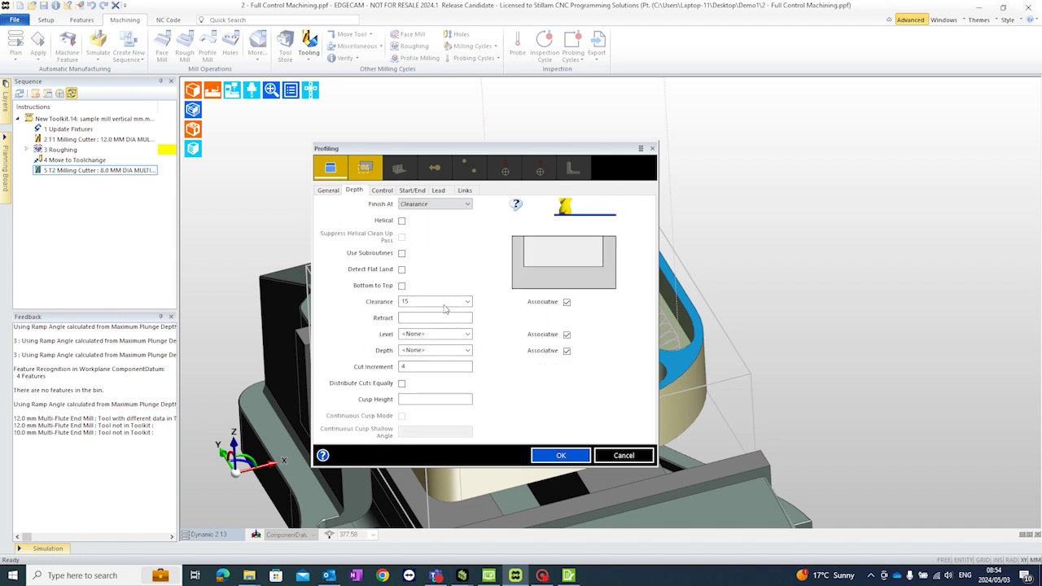
{"action": "left_click", "coordinate": [407, 367]}
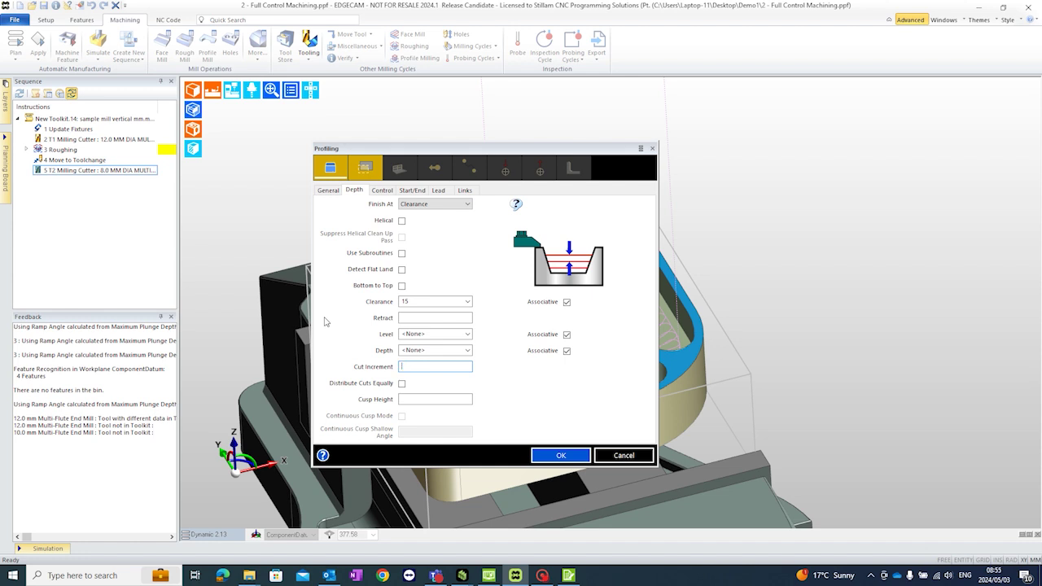
{"action": "left_click", "coordinate": [561, 455]}
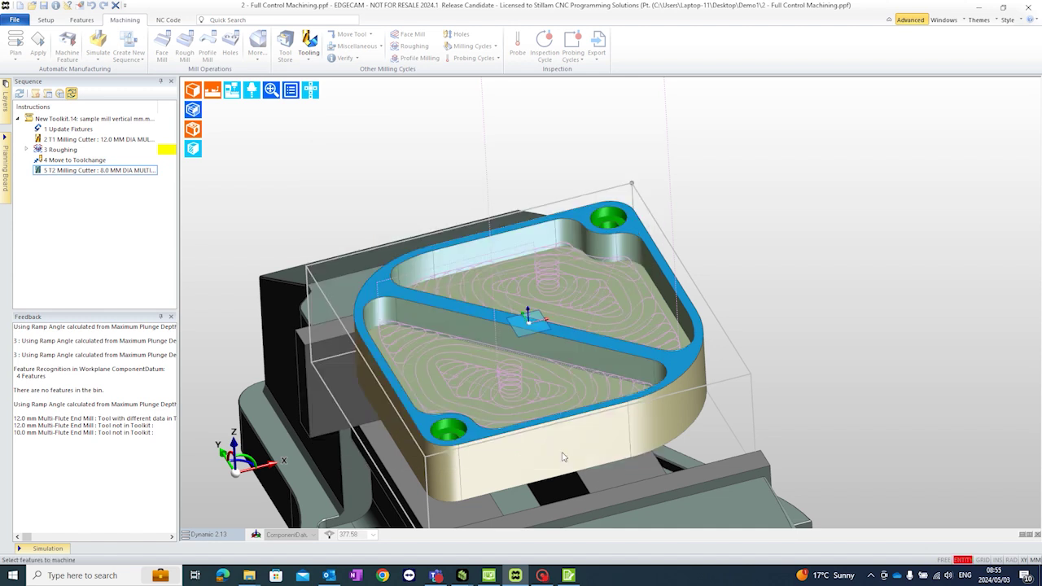
{"action": "left_click", "coordinate": [558, 240]}
{"action": "left_click", "coordinate": [437, 317]}
{"action": "right_click", "coordinate": [767, 235]}
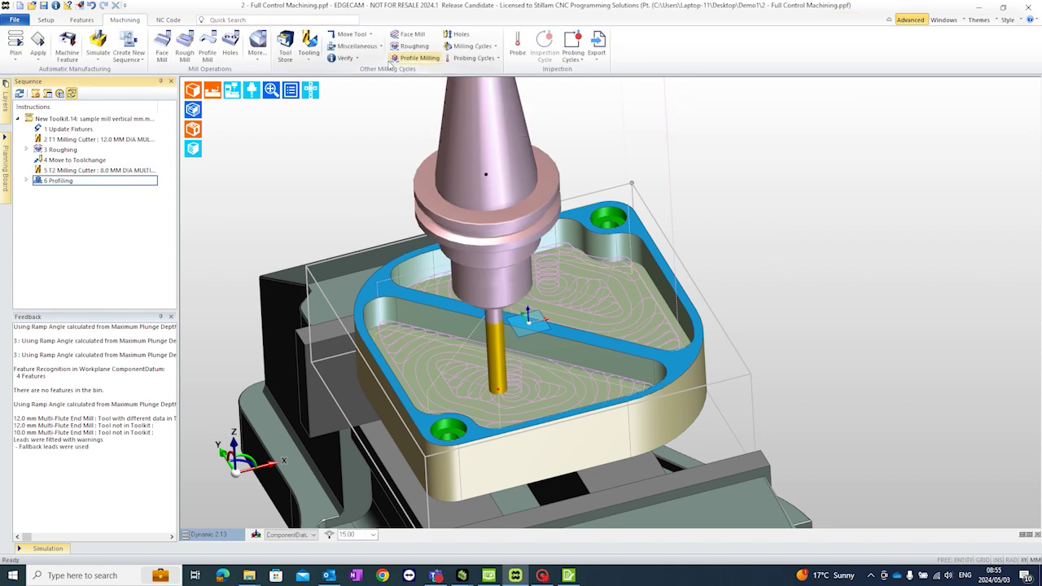
Add a Move to Home instruction after the profiling cycle
{"action": "left_click", "coordinate": [350, 34]}
{"action": "left_click", "coordinate": [360, 112]}
{"action": "left_click", "coordinate": [446, 224]}
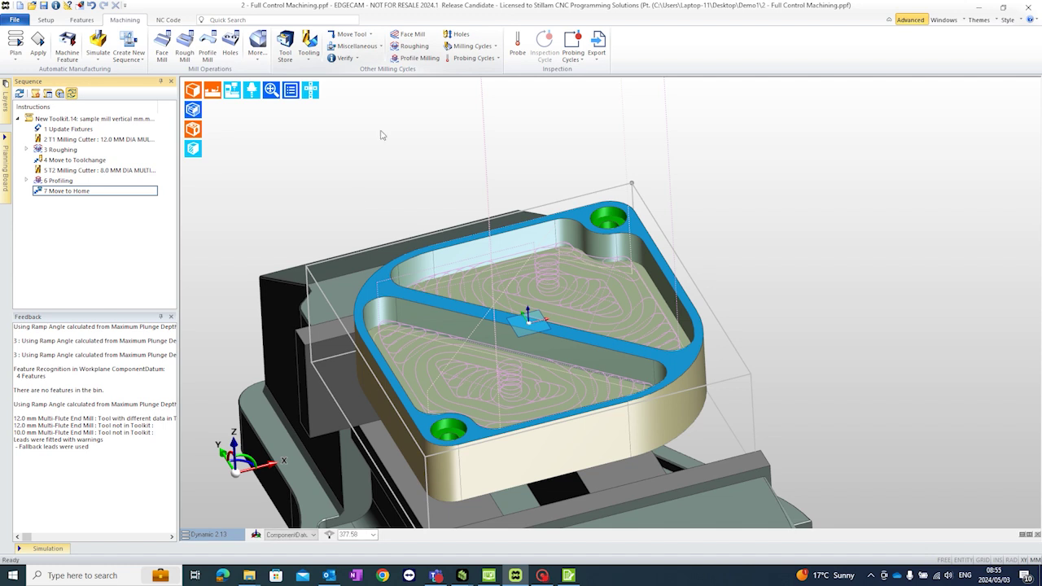
{"action": "scroll", "coordinate": [379, 170], "scroll_direction": "down", "scroll_amount": 3}
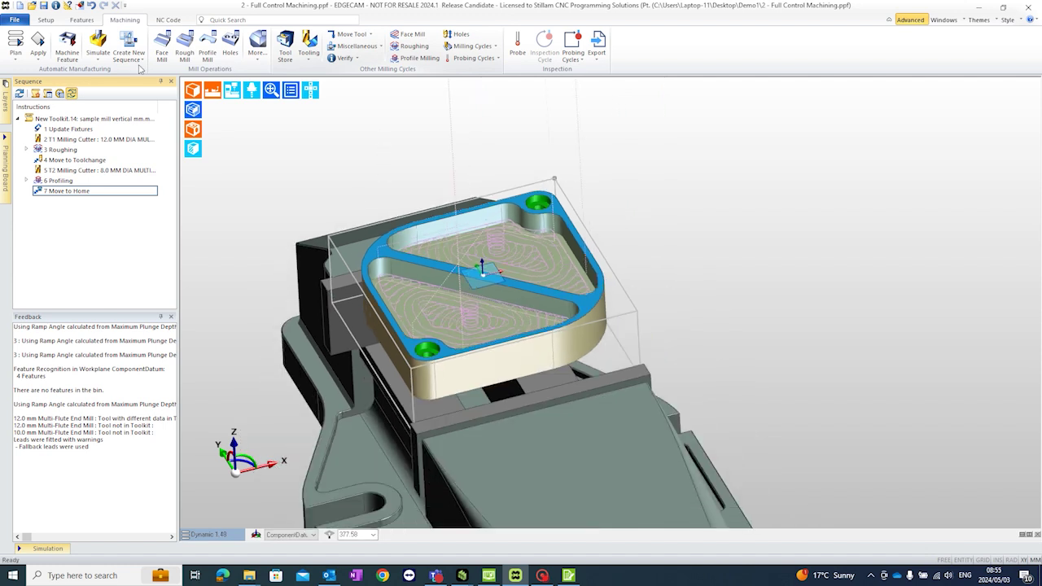
Save a job image named 'iNside Pockets Done' from the File page
{"action": "left_click", "coordinate": [15, 19]}
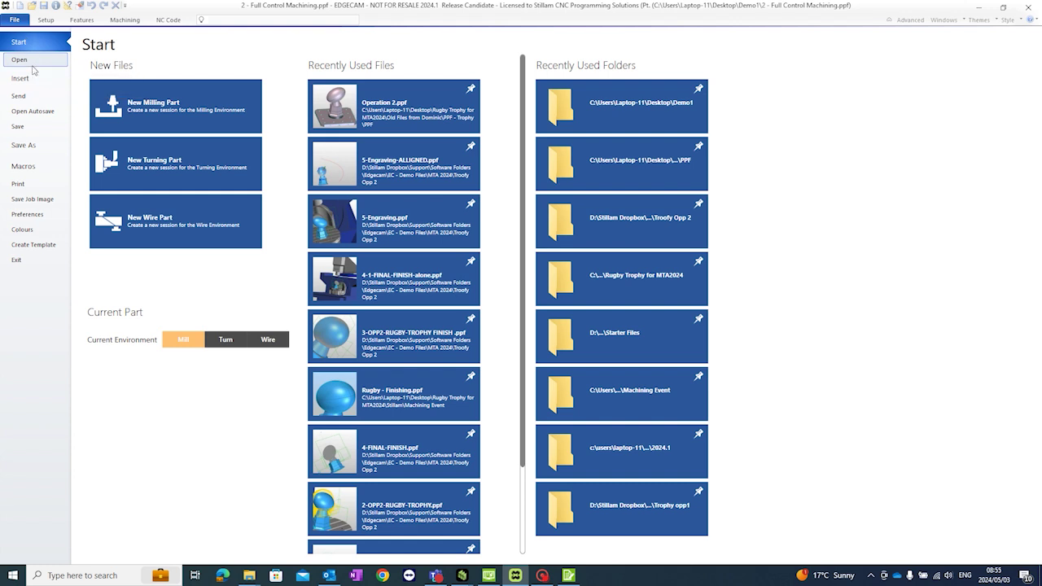
{"action": "left_click", "coordinate": [36, 199]}
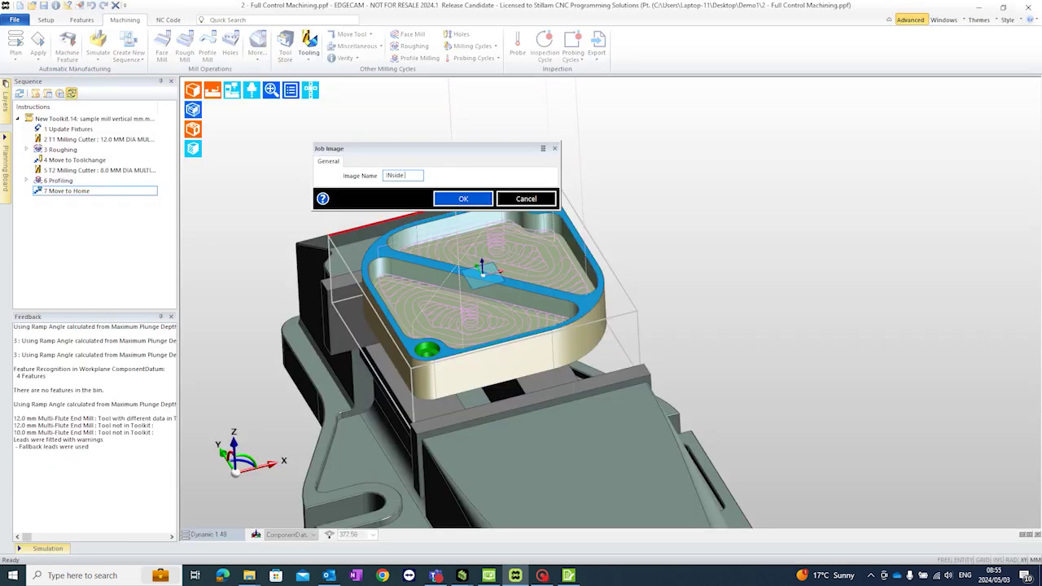
{"action": "type", "text": "iNside Pockets D"}
{"action": "type", "text": "one"}
{"action": "left_click", "coordinate": [480, 199]}
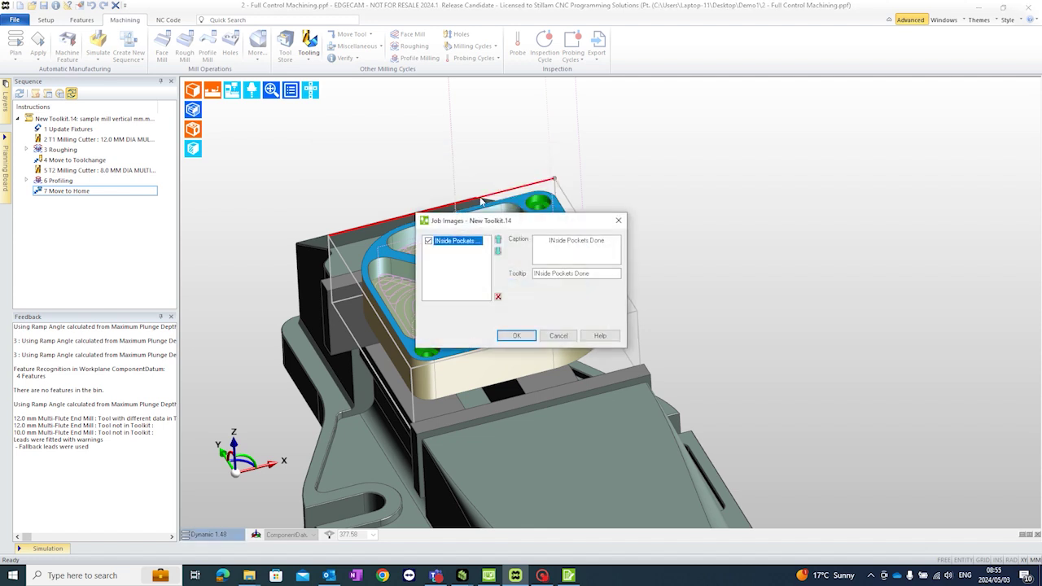
{"action": "left_click", "coordinate": [516, 335]}
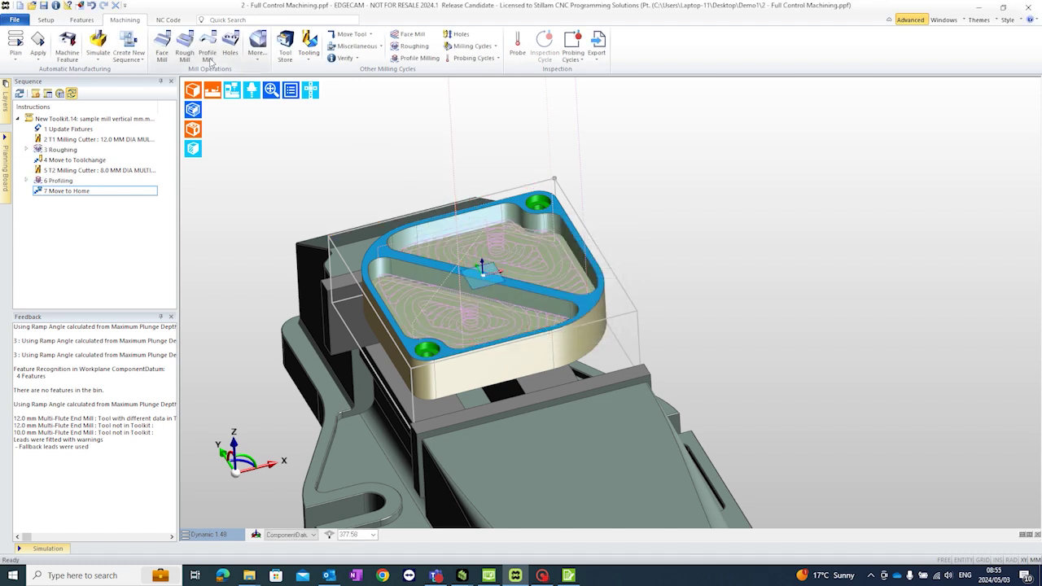
Regenerate the NC code into test.NC, overwriting it and adding missing tools to the kit
{"action": "left_click", "coordinate": [168, 20]}
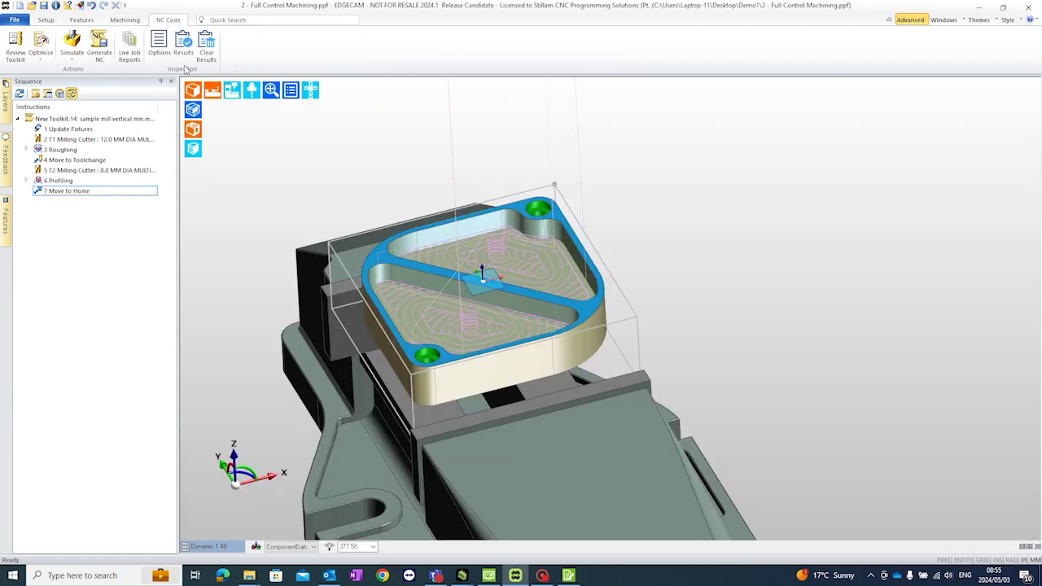
{"action": "left_click", "coordinate": [99, 48]}
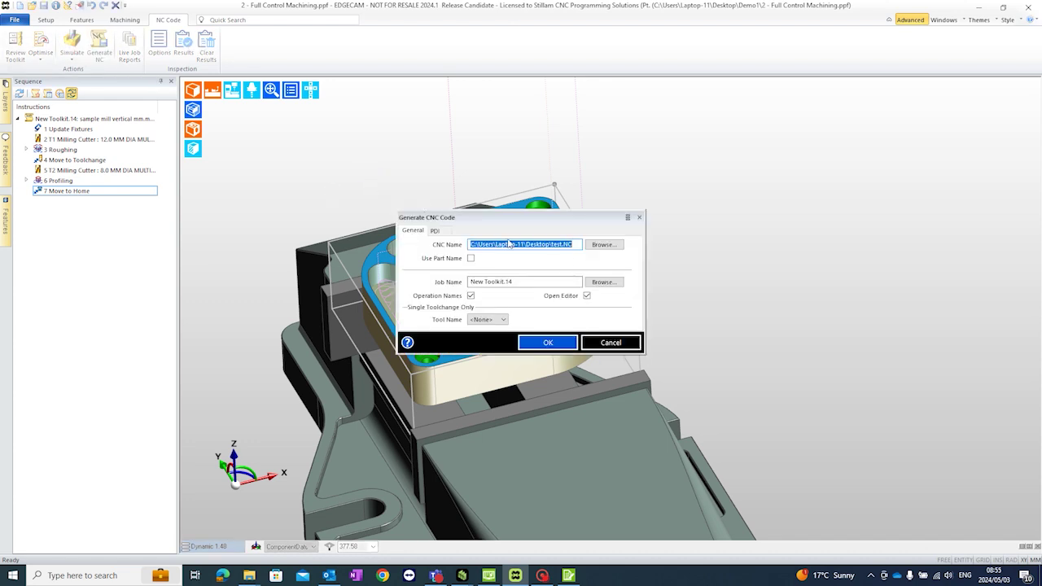
{"action": "left_click", "coordinate": [552, 342]}
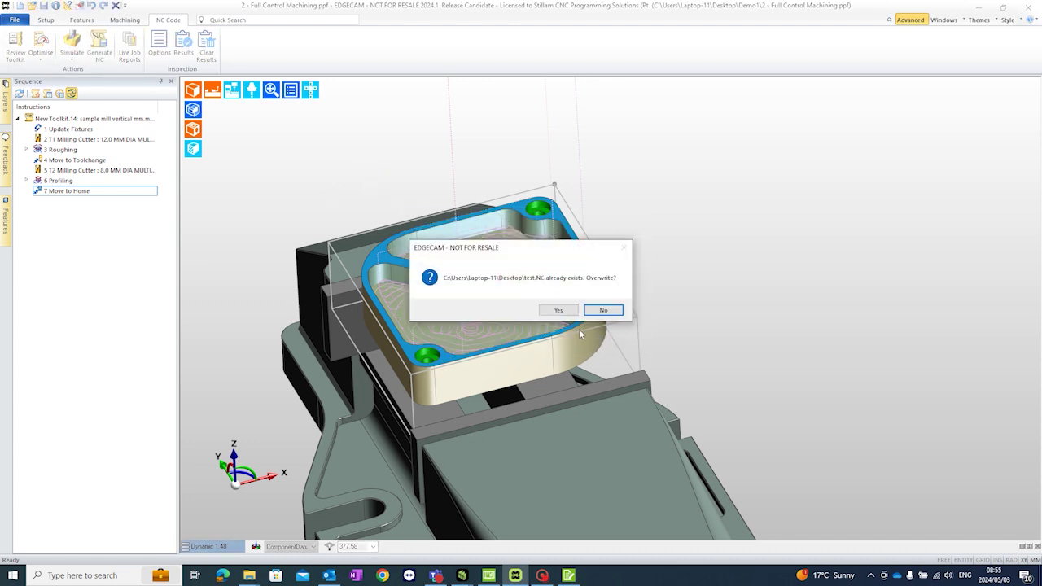
{"action": "left_click", "coordinate": [570, 310]}
{"action": "left_click", "coordinate": [560, 305]}
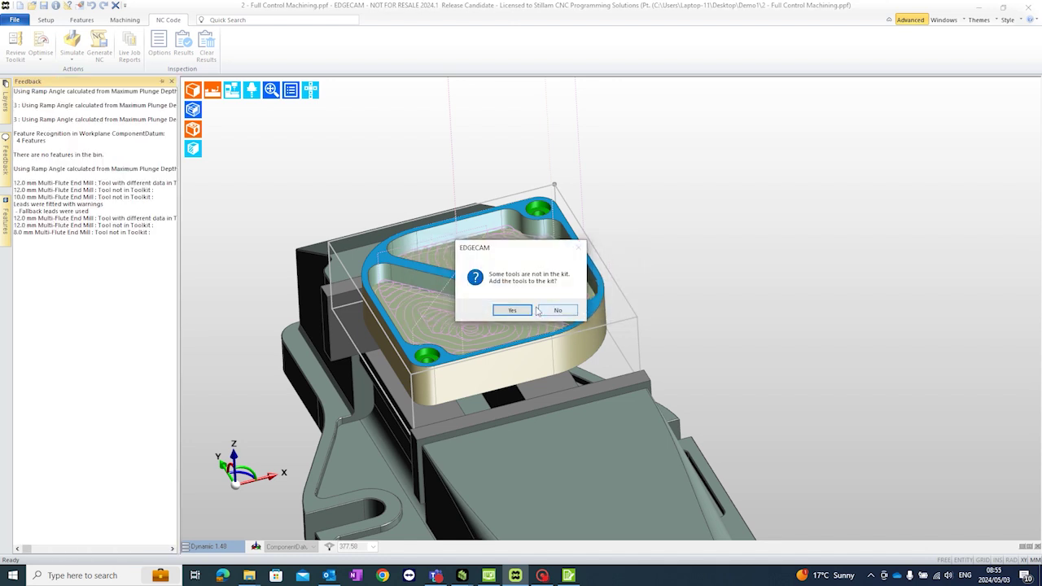
{"action": "left_click", "coordinate": [558, 311]}
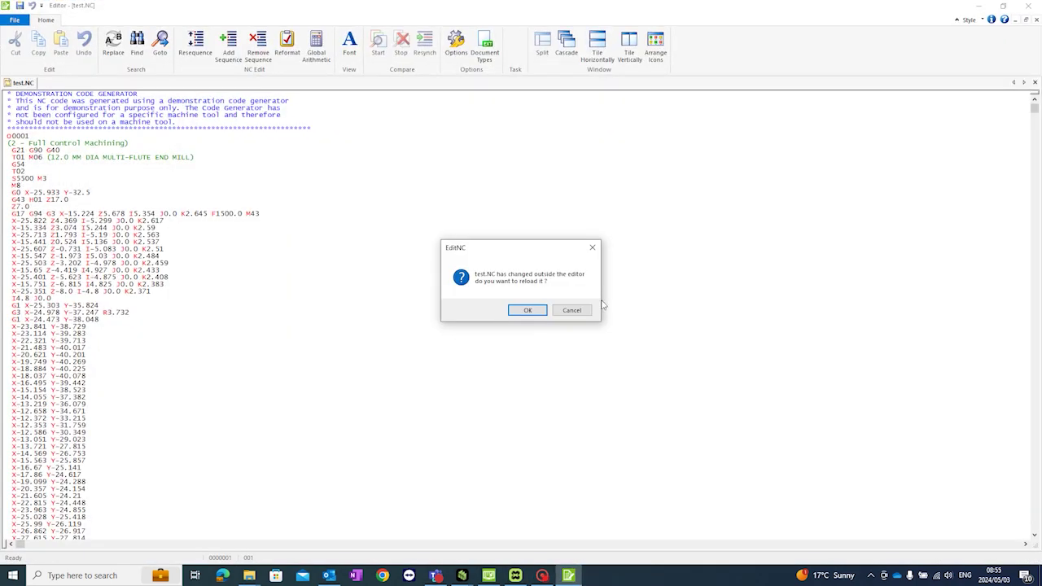
Reload the changed test.NC, scroll through its code, and minimise the Editor
{"action": "left_click", "coordinate": [527, 310]}
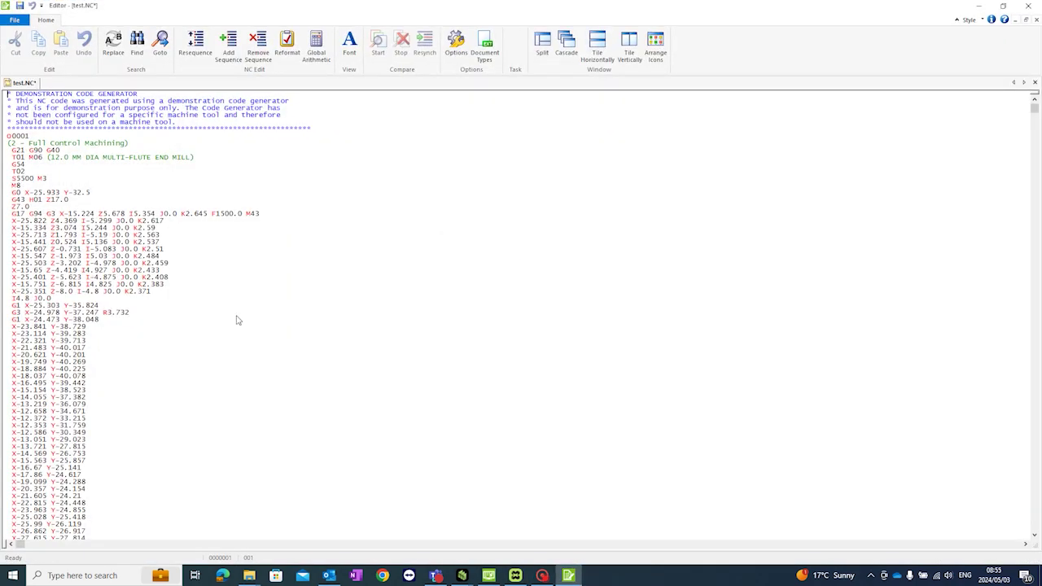
{"action": "scroll", "coordinate": [169, 315], "scroll_direction": "down", "scroll_amount": 5}
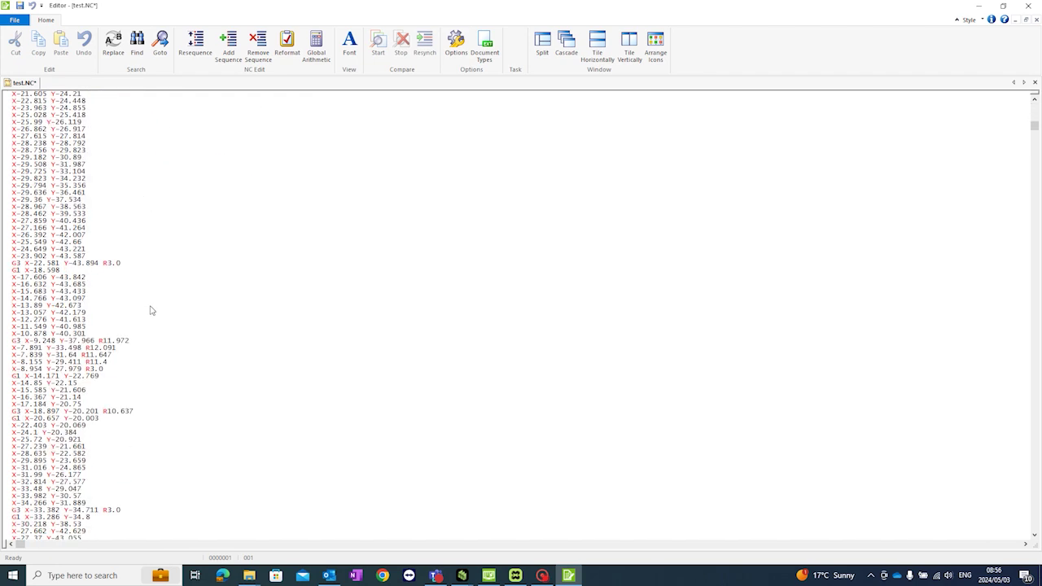
{"action": "scroll", "coordinate": [199, 302], "scroll_direction": "up", "scroll_amount": 2}
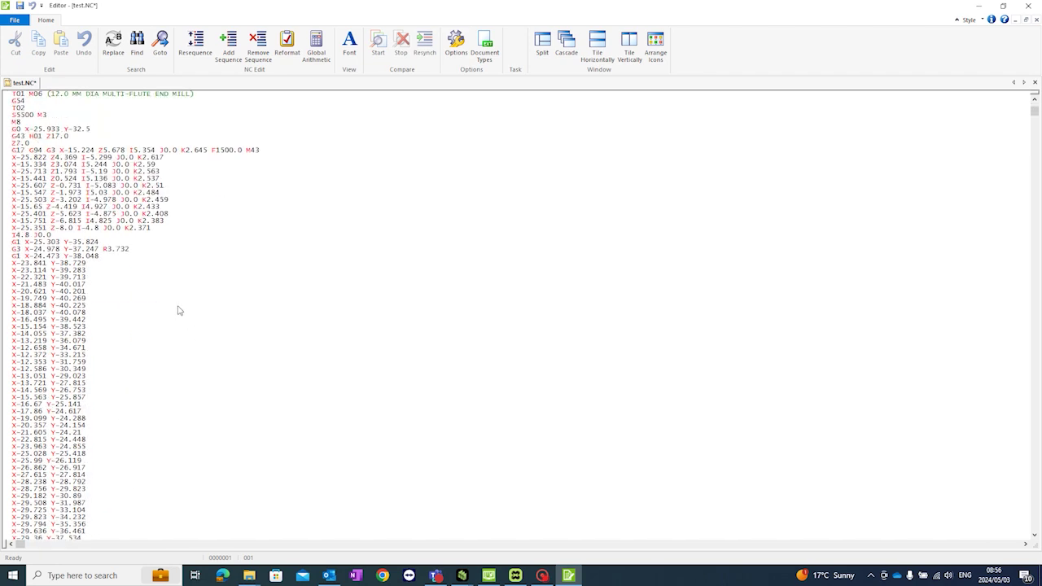
{"action": "left_click", "coordinate": [990, 6]}
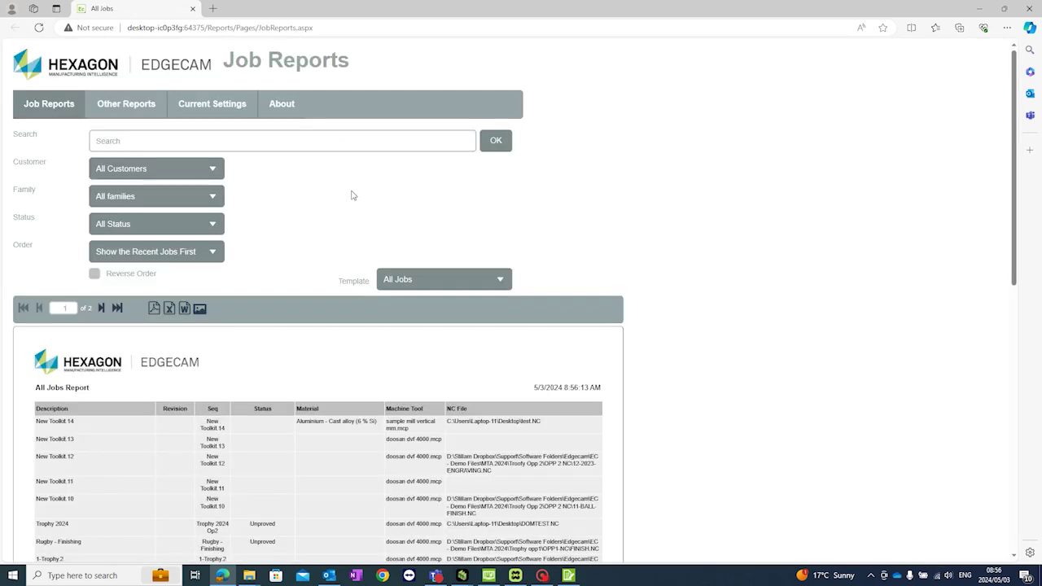
Scroll through the All Jobs Report table, with New Toolkit.14 as the latest job
{"action": "scroll", "coordinate": [350, 196], "scroll_direction": "down", "scroll_amount": 5}
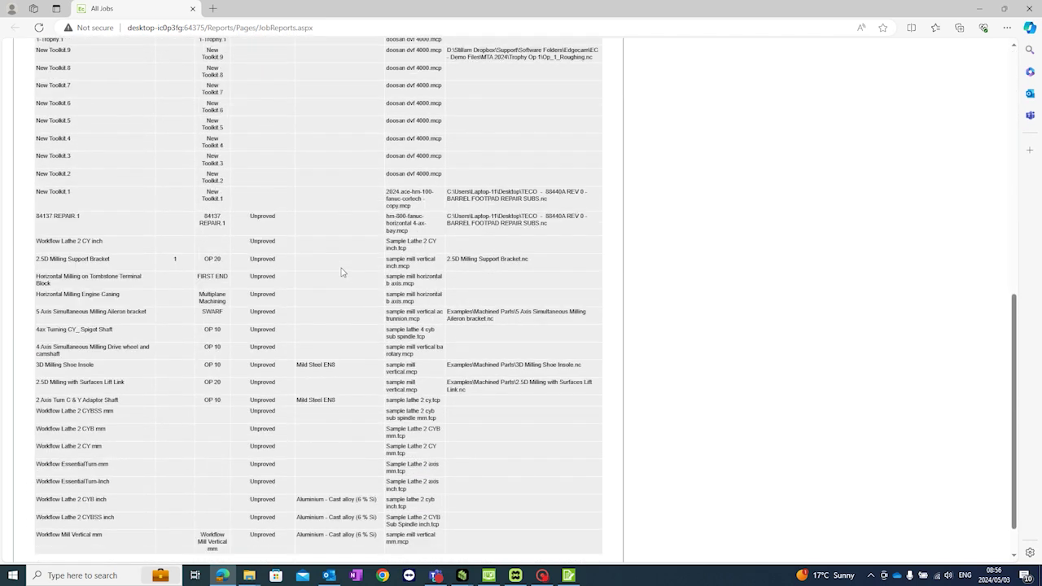
{"action": "scroll", "coordinate": [342, 272], "scroll_direction": "up", "scroll_amount": 8}
{"action": "scroll", "coordinate": [337, 271], "scroll_direction": "down", "scroll_amount": 2}
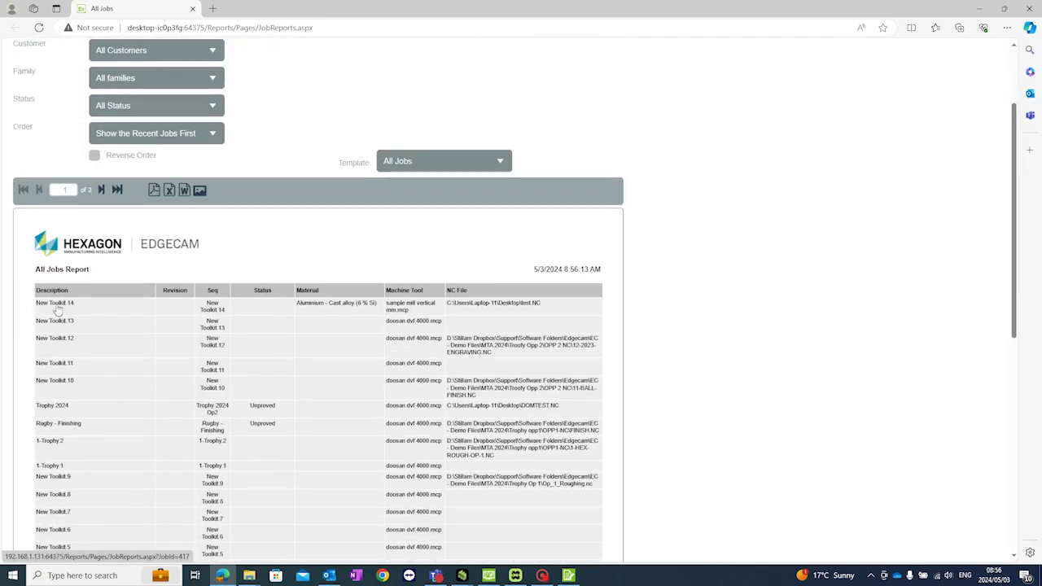
{"action": "scroll", "coordinate": [232, 398], "scroll_direction": "down", "scroll_amount": 4}
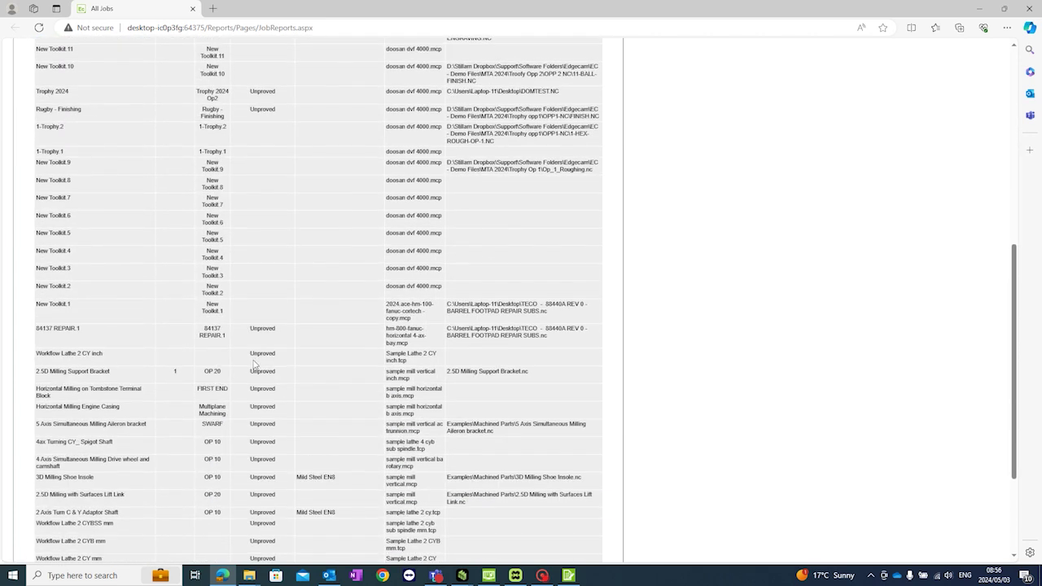
{"action": "scroll", "coordinate": [250, 369], "scroll_direction": "down", "scroll_amount": 1}
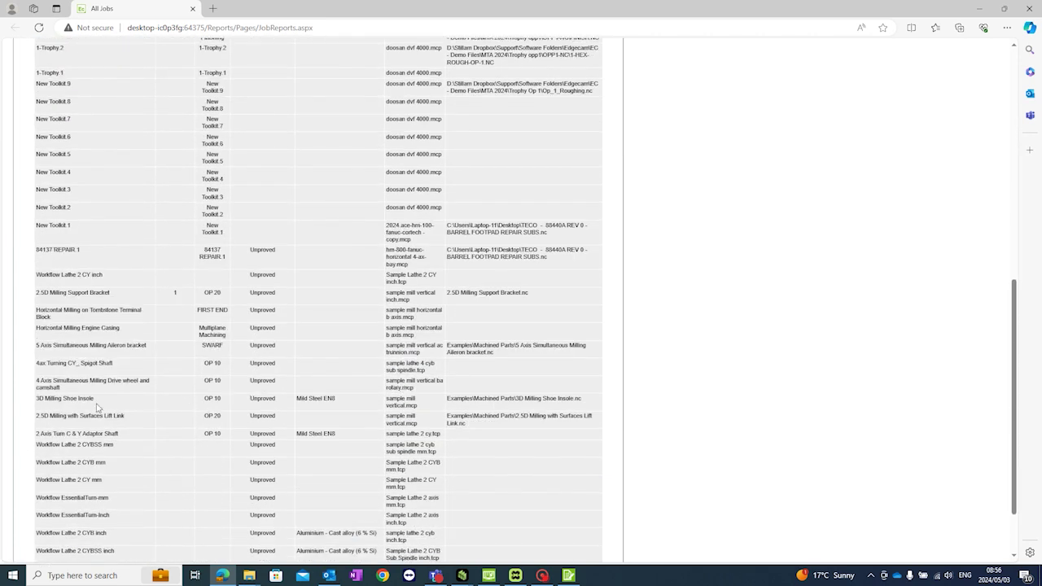
{"action": "scroll", "coordinate": [115, 408], "scroll_direction": "up", "scroll_amount": 5}
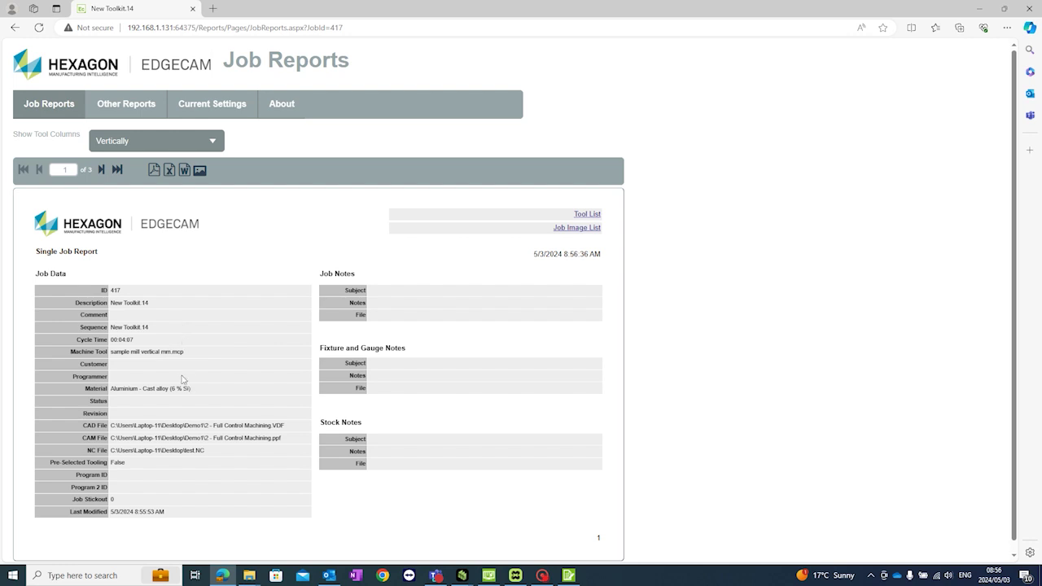
Scroll the New Toolkit.14 job report to review its 12.0 mm and 8.0 mm end mill tool list
{"action": "scroll", "coordinate": [187, 378], "scroll_direction": "down", "scroll_amount": 1}
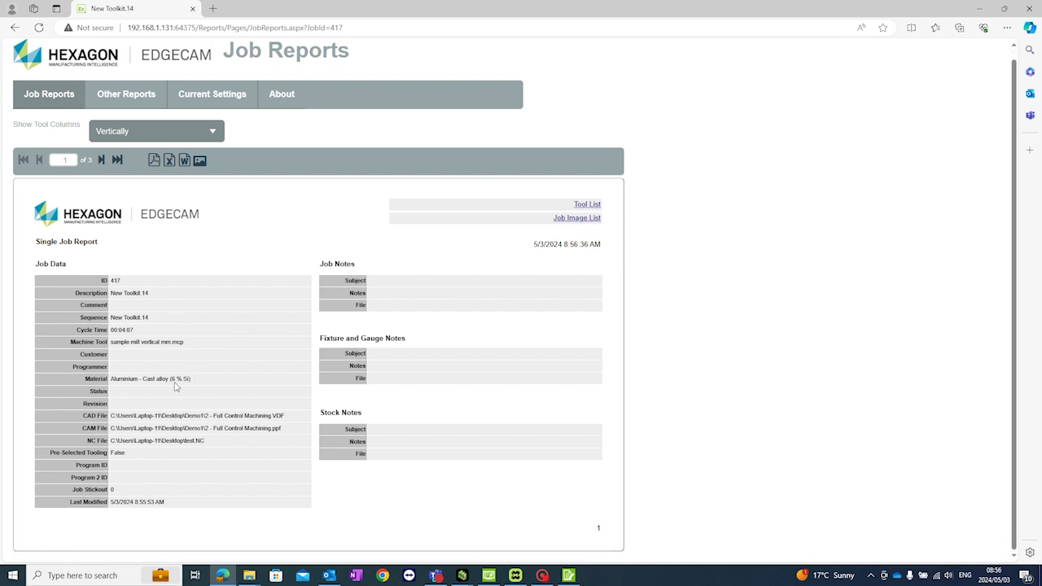